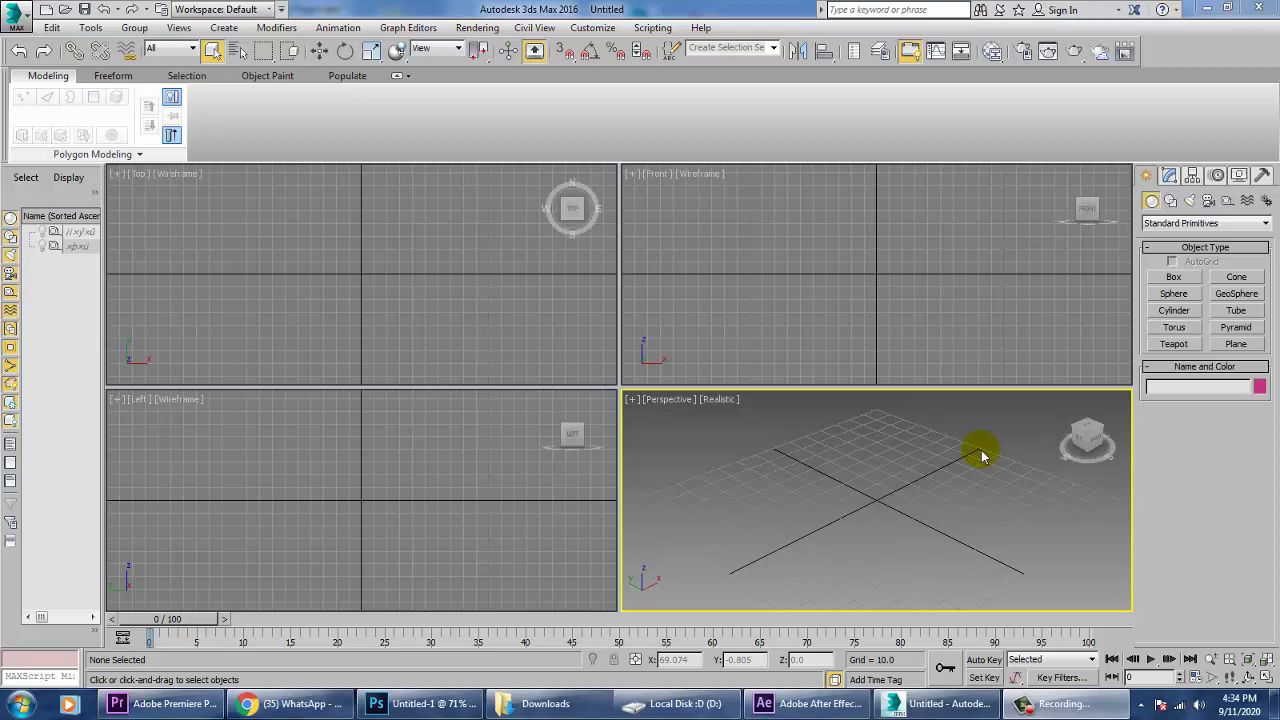
left_click(866, 288)
left_click(446, 317)
left_click(590, 400)
left_click(949, 587)
left_click(787, 276)
left_click(786, 500)
Open the urinal PNG image from the Desktop in an image viewer window and move it clear of the perspective view
left_click(477, 27)
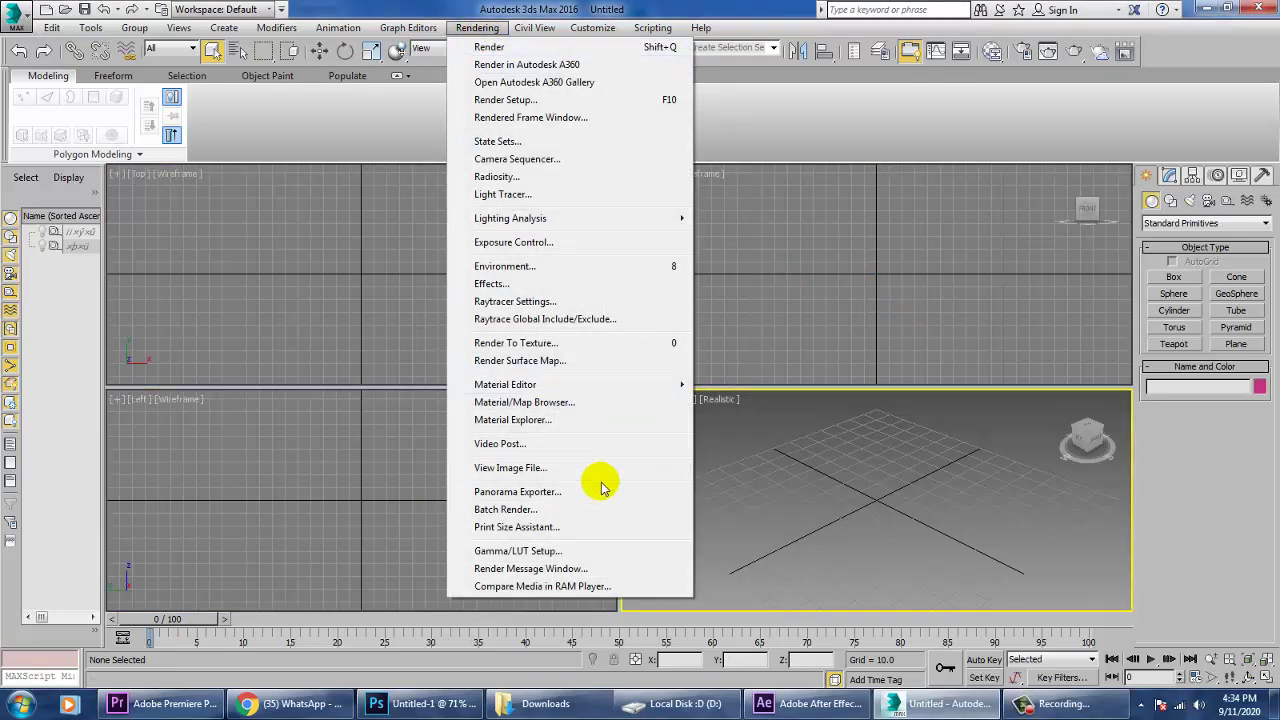
left_click(527, 468)
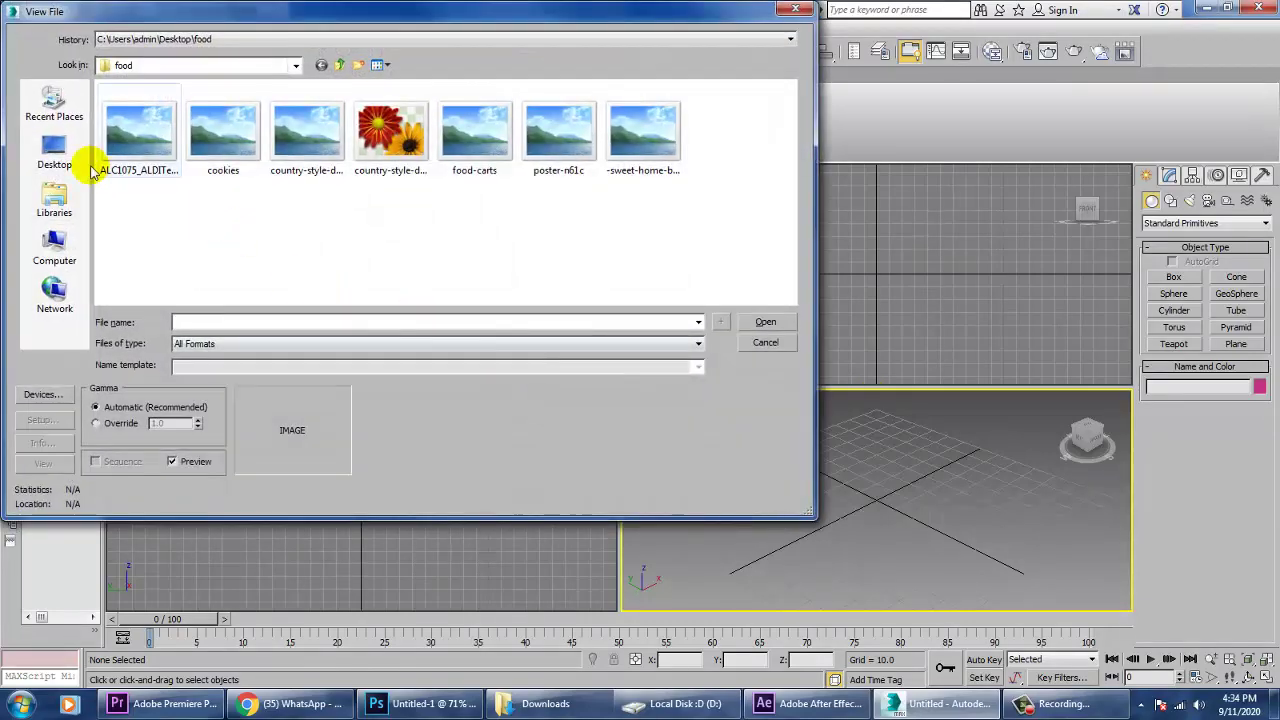
left_click(56, 155)
scroll(505, 205, "down", 3)
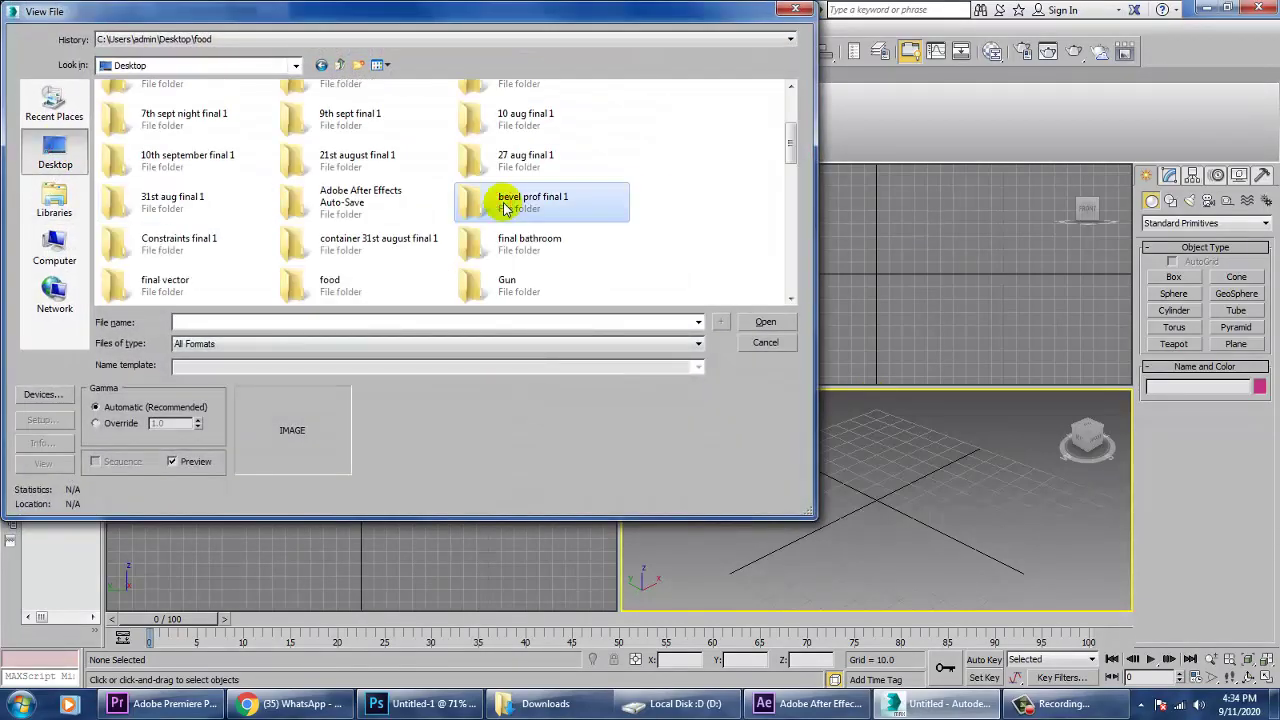
key("u")
key("u")
key("u")
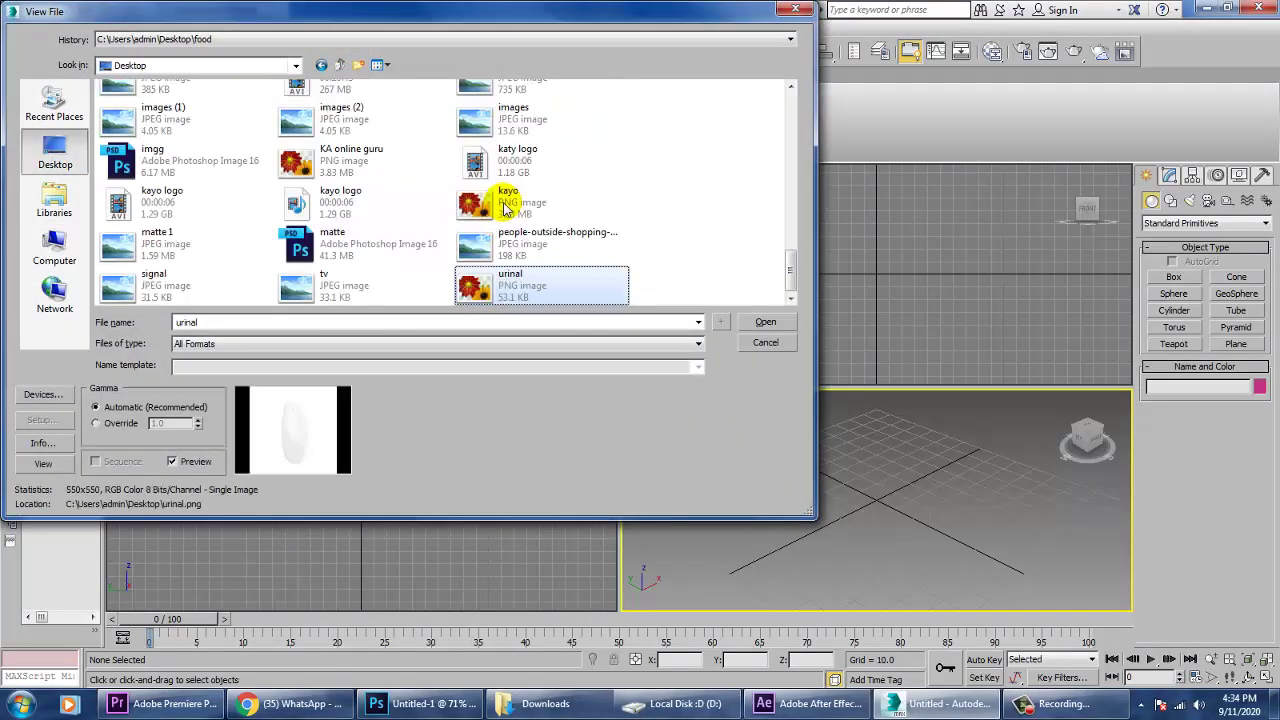
double_click(470, 286)
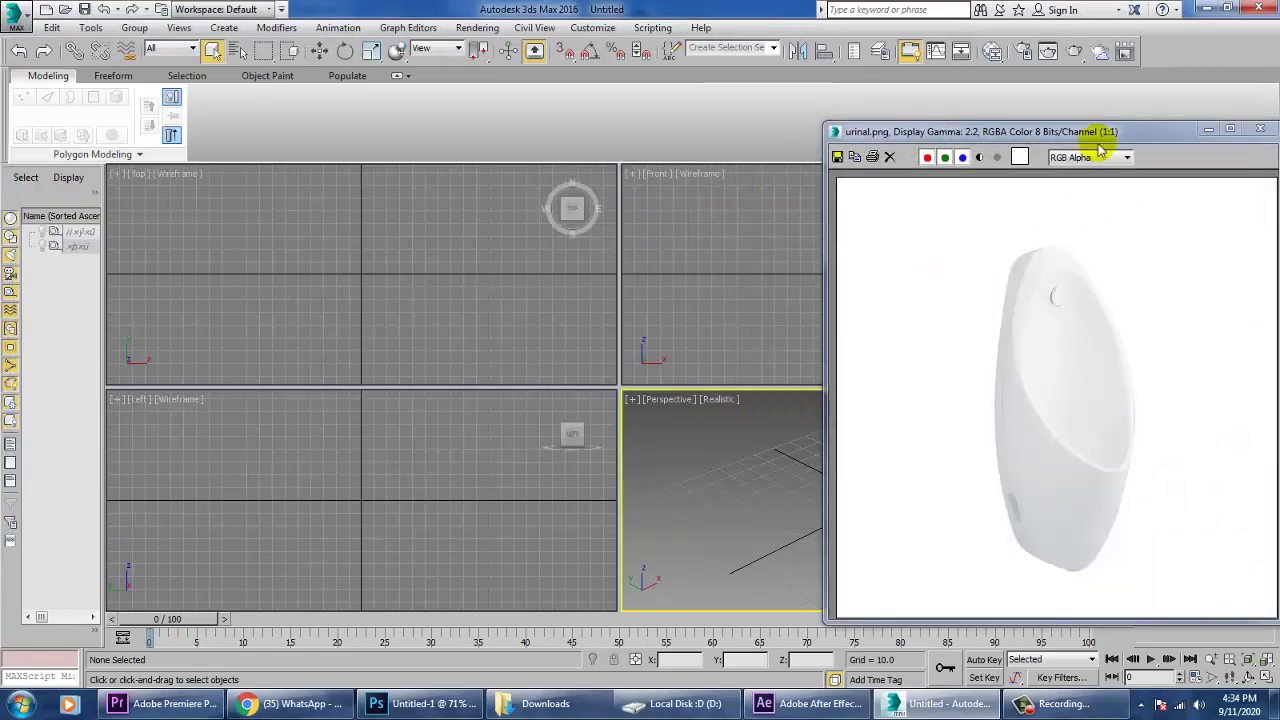
left_click_drag(1055, 133, 353, 88)
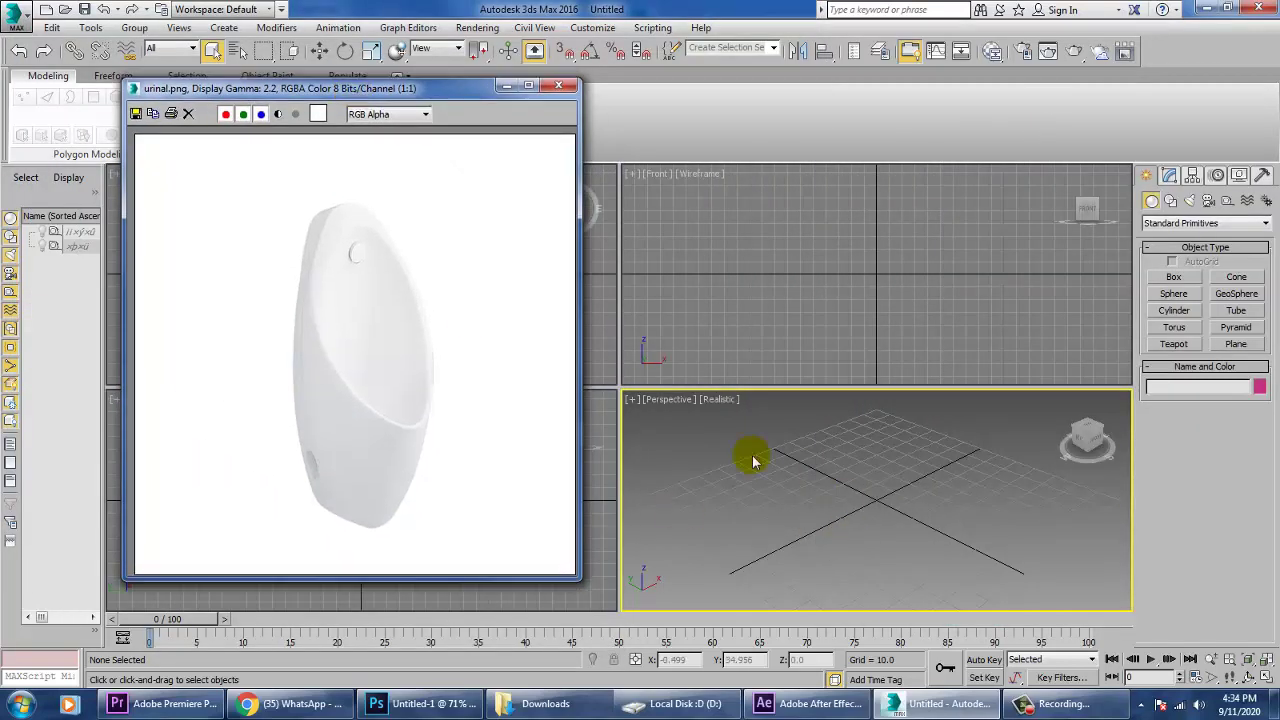
Create a large floor plane across the grid in the maximized Perspective view
left_click(844, 511)
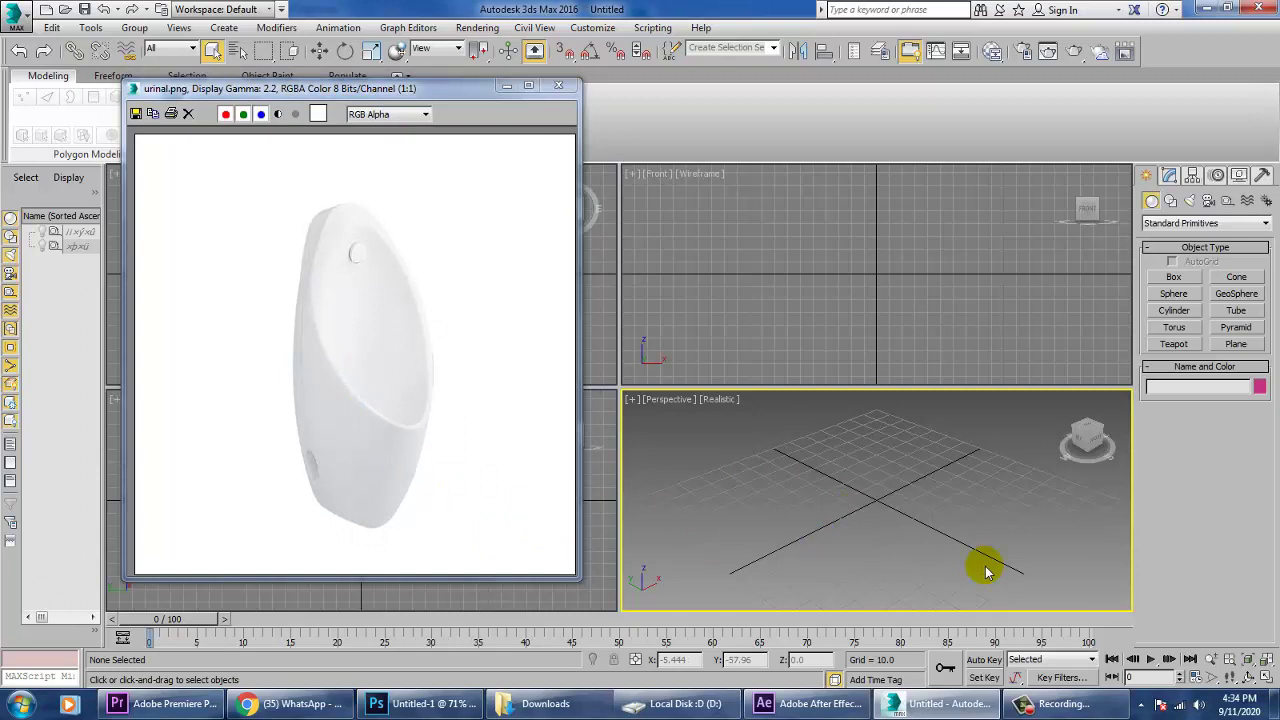
left_click(1252, 340)
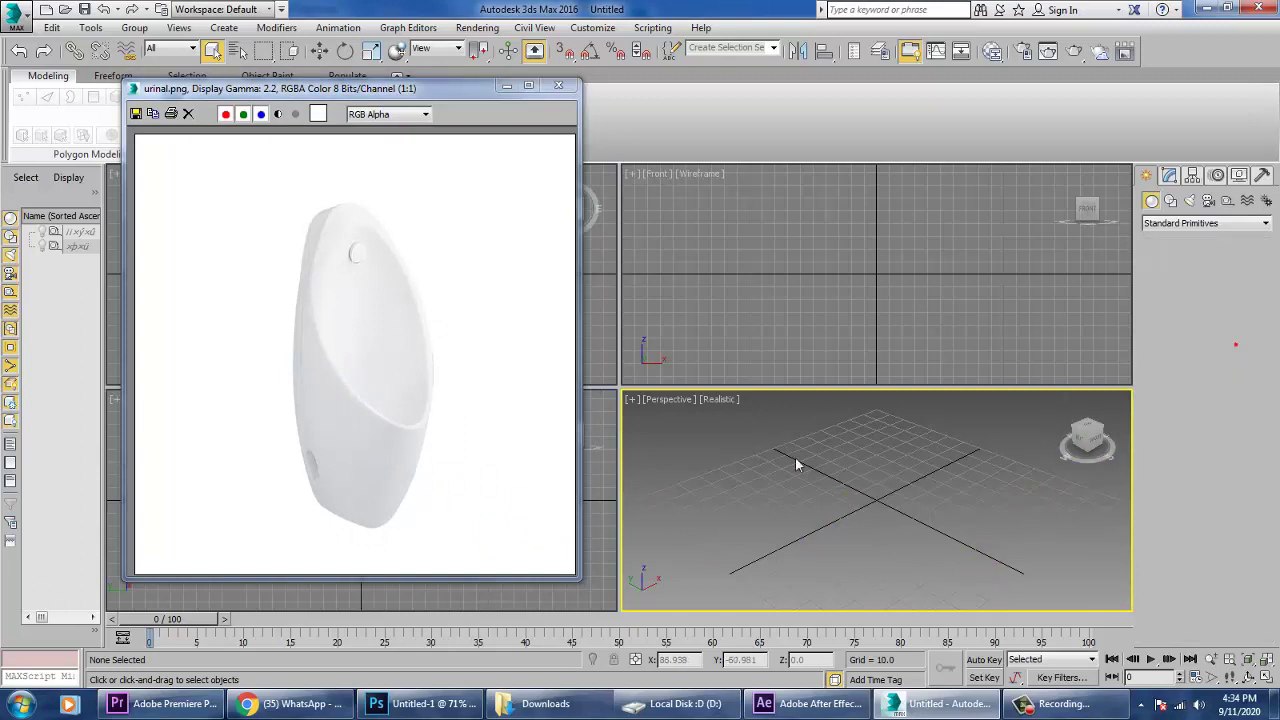
key("alt+w")
scroll(905, 500, "down", 4)
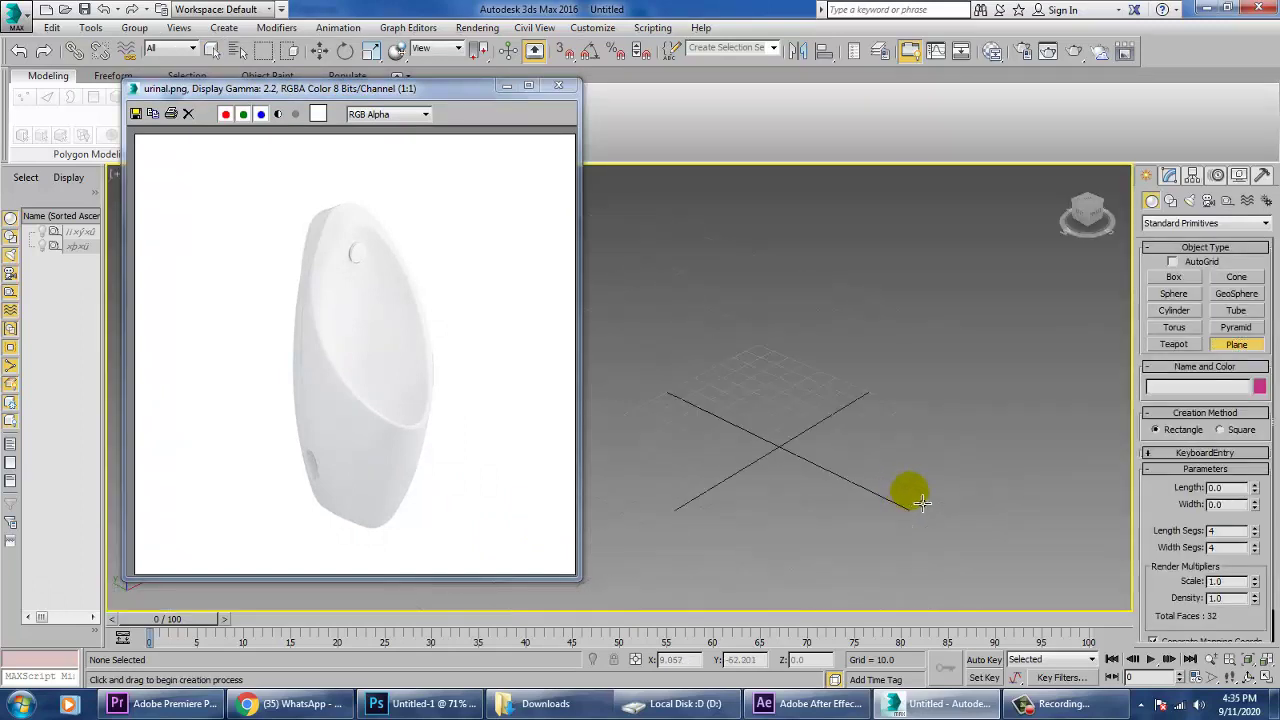
left_click_drag(798, 331, 876, 700)
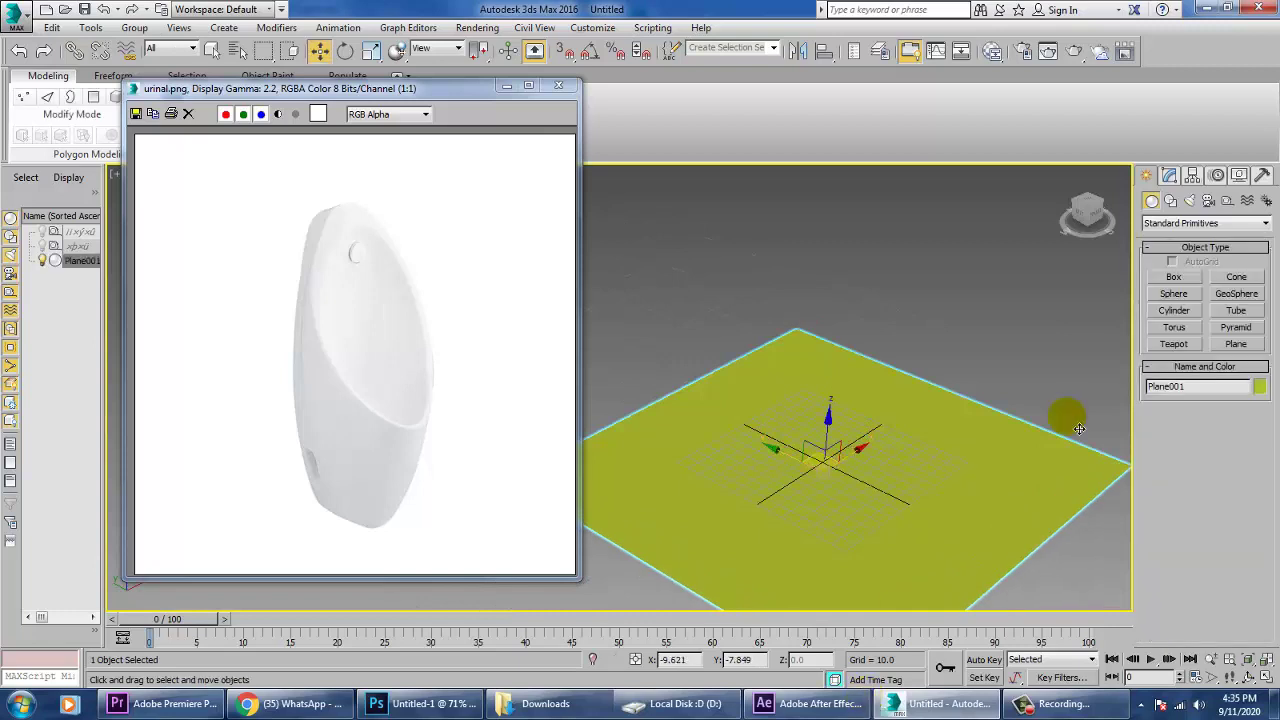
Create a tall, thin box standing as a wall along the back edge of the floor plane
left_click(1180, 275)
left_click_drag(800, 345, 557, 502)
key("w")
middle_click_drag(676, 280, 1025, 495, "alt")
Scale the wall box along its depth to make it thicker, and turn on edged faces in the Perspective view
key("r")
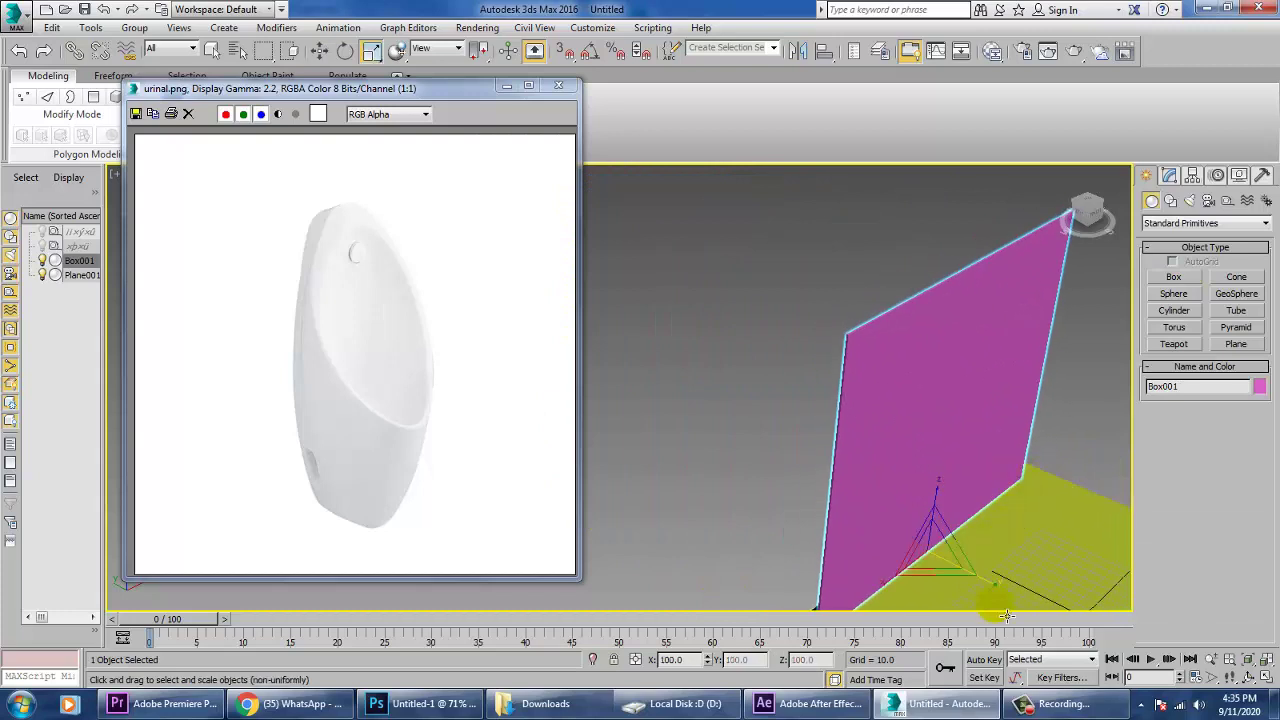
left_click_drag(1030, 605, 1198, 683)
key("w")
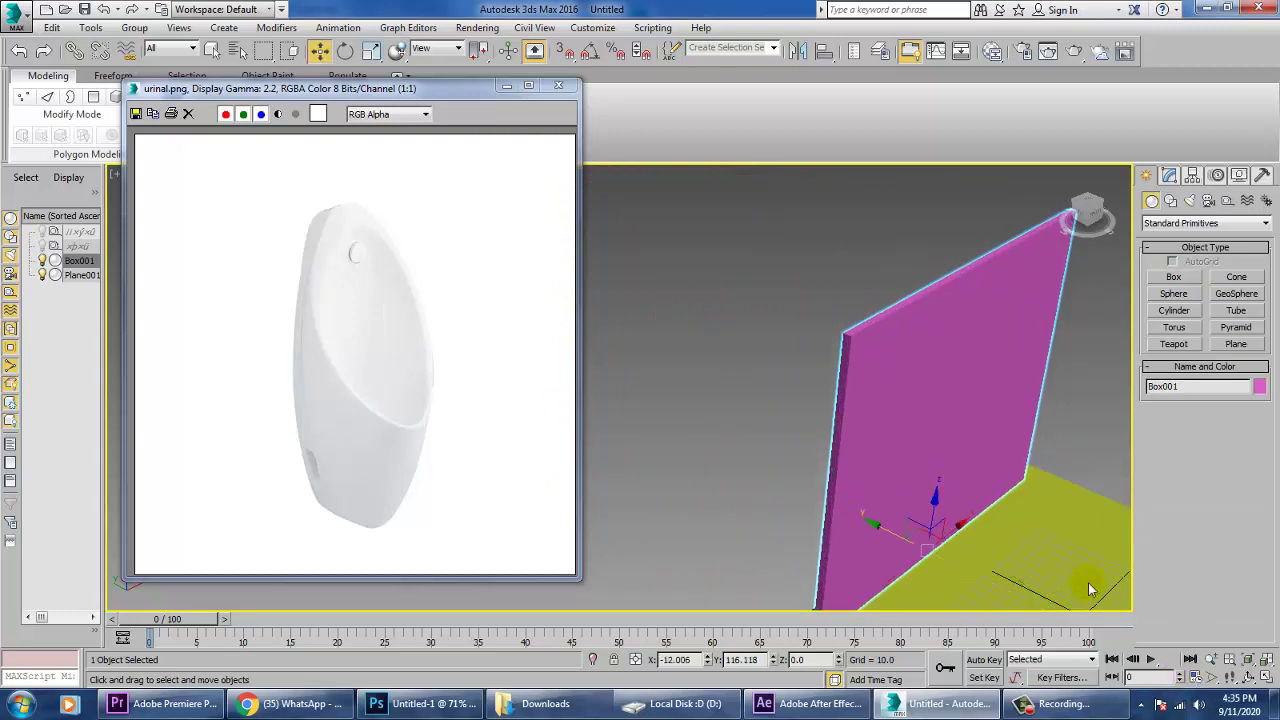
key("F4")
Create an AutoGrid box on the wall in the Front view, about 124 long, 67 wide and 12 high
middle_click_drag(982, 417, 935, 424)
scroll(876, 403, "up", 3)
scroll(886, 409, "down", 5)
scroll(881, 407, "down", 2)
scroll(881, 407, "up", 4)
scroll(942, 427, "up", 3)
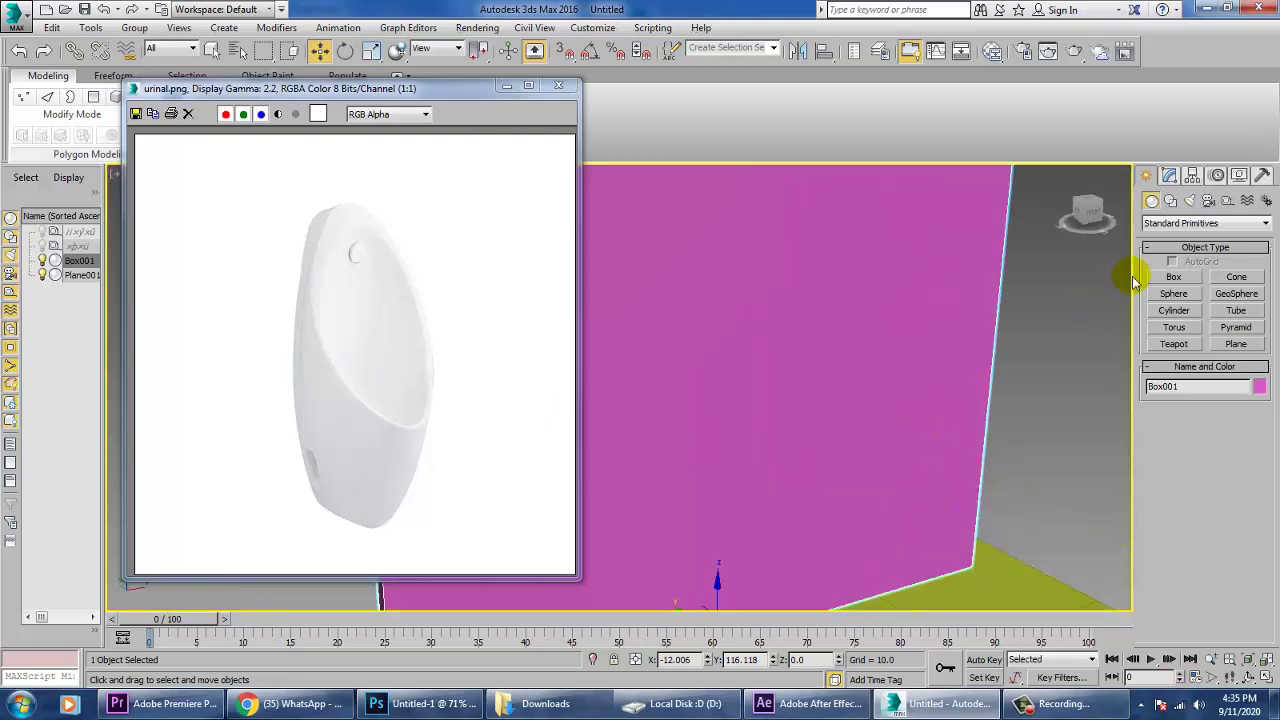
left_click(1174, 278)
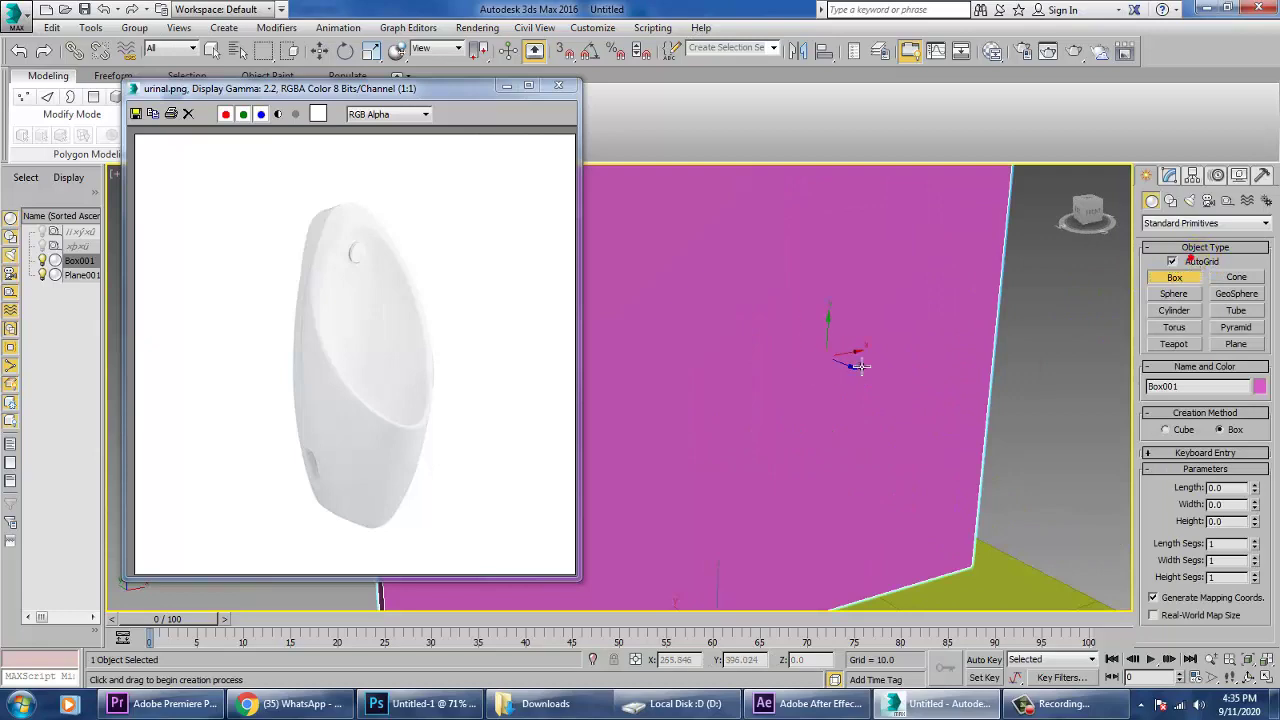
key("alt+w")
right_click(947, 282)
key("z")
key("alt+w")
scroll(888, 356, "down", 4)
scroll(830, 386, "up", 1)
middle_click_drag(830, 386, 903, 408)
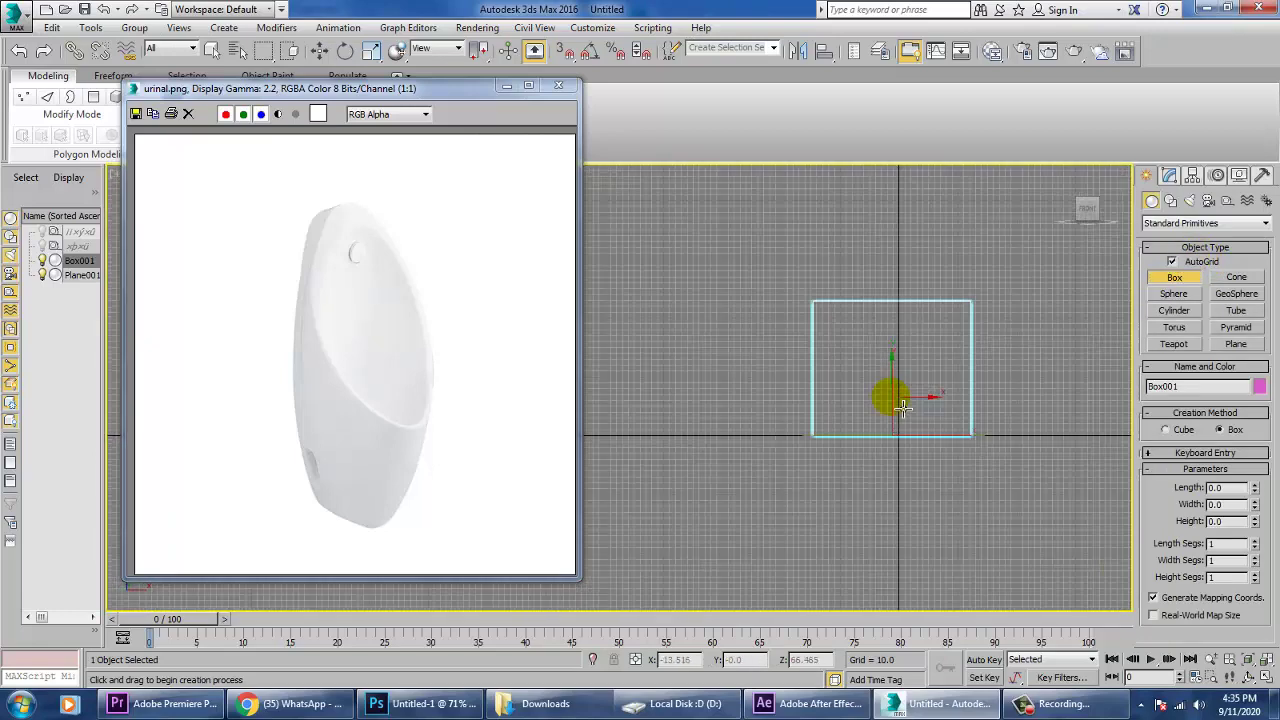
scroll(891, 357, "up", 5)
left_click_drag(797, 255, 921, 462)
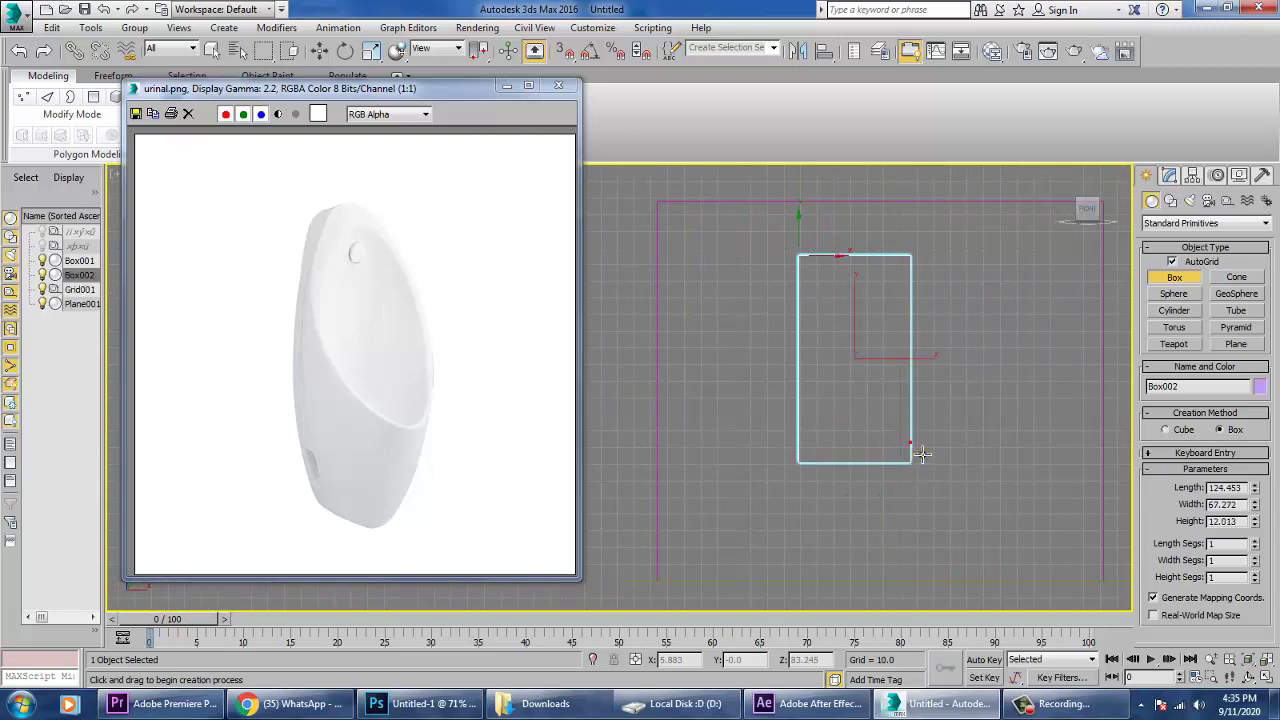
left_click(922, 455)
key("w")
Convert the new box on the wall to an Editable Poly
key("alt+w")
right_click(966, 488)
key("alt+w")
middle_click_drag(760, 431, 849, 363, "alt")
scroll(909, 332, "down", 3)
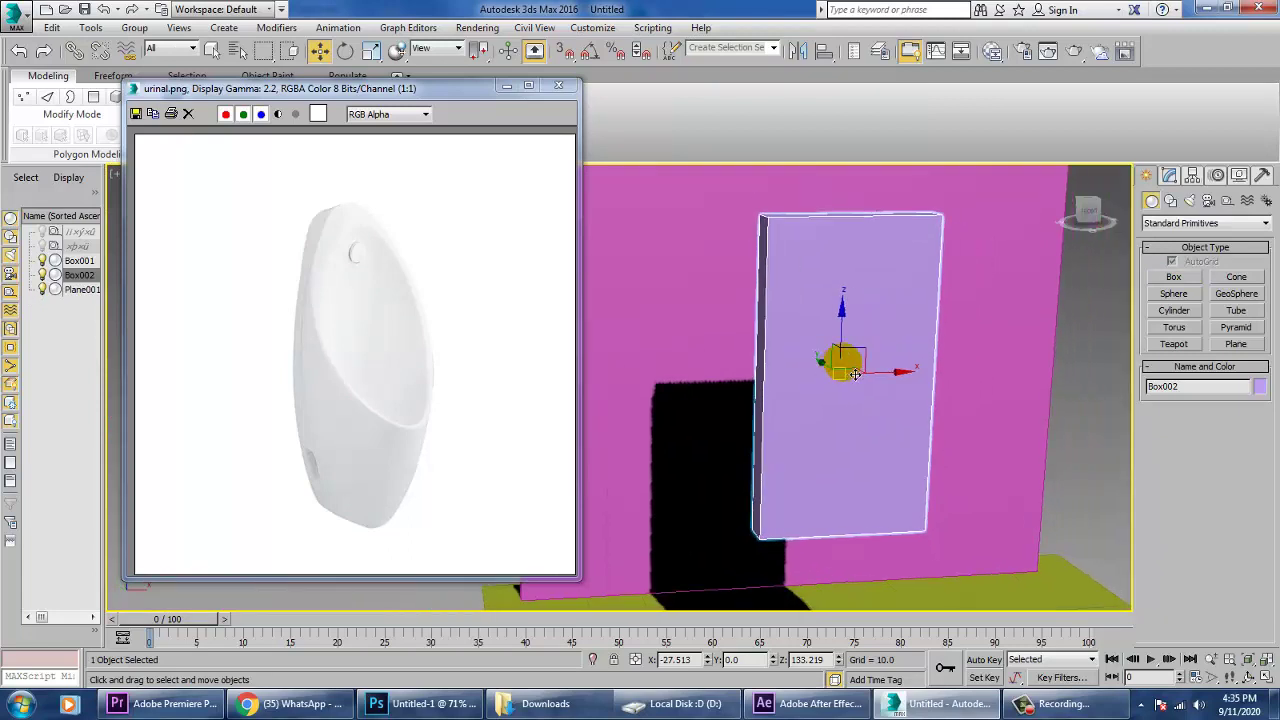
right_click(863, 291)
mouse_move(940, 453)
left_click(1053, 466)
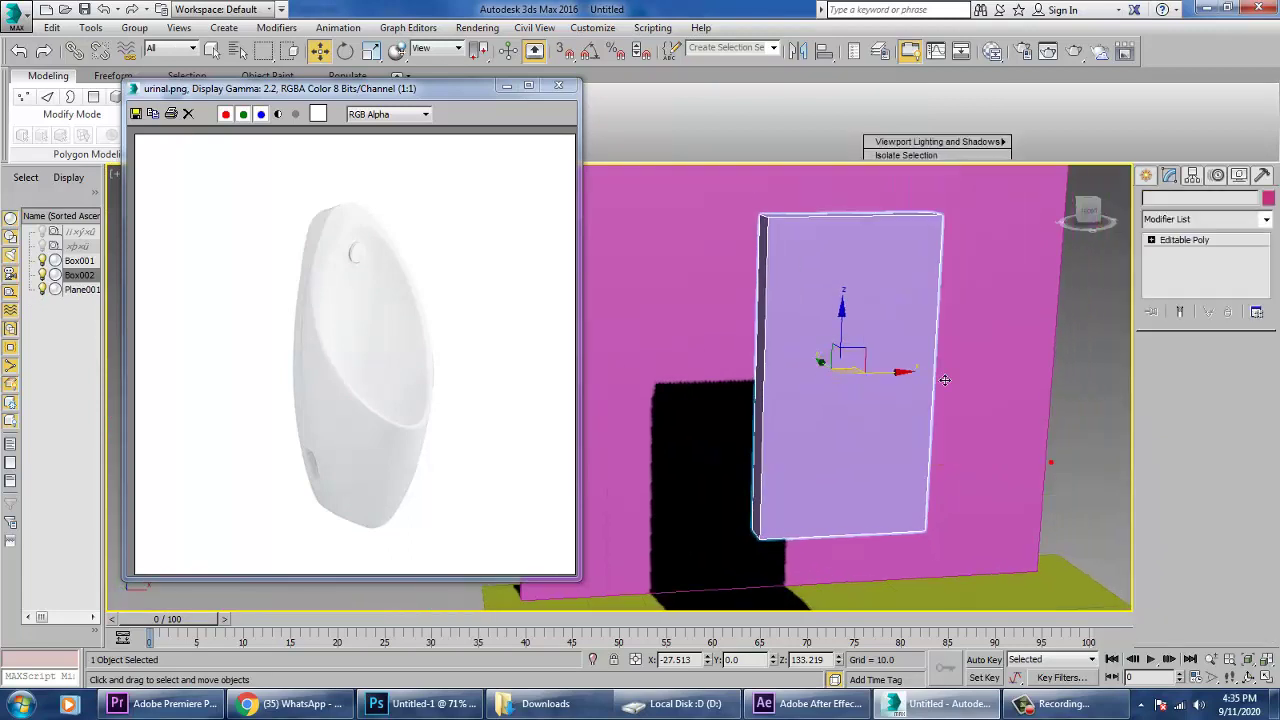
Add two vertical edge loops to the box in the Front view with SwiftLoop, one near each side
key("alt+w")
key("alt+w")
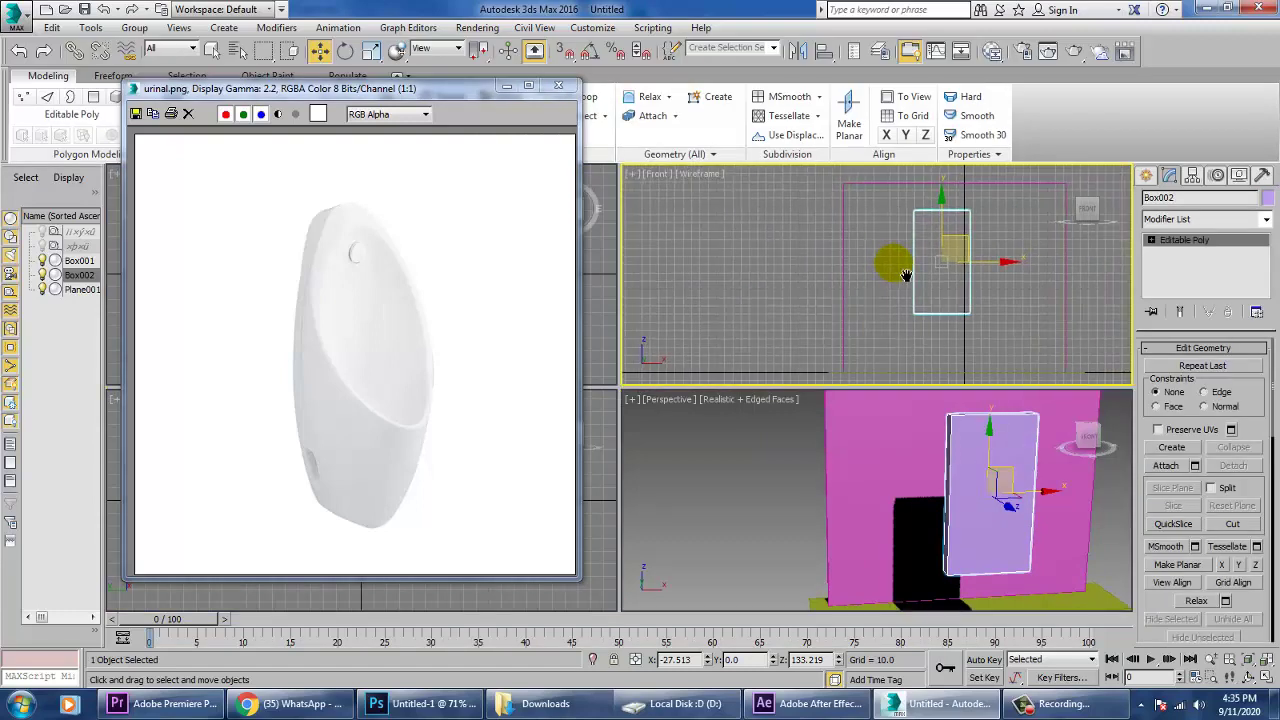
left_click(590, 97)
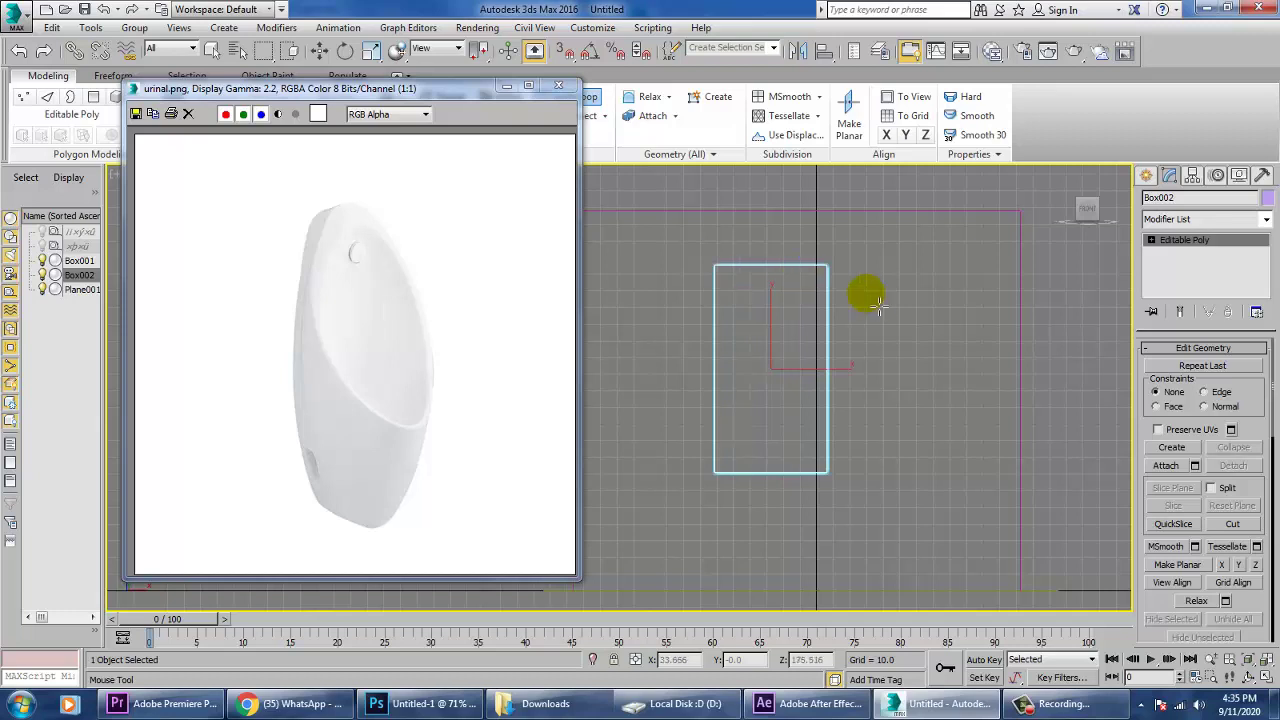
left_click(795, 279)
key("w")
Raise the inner top vertices of the box to give its upper end sloped corners
middle_click_drag(997, 293, 1014, 303)
key("1")
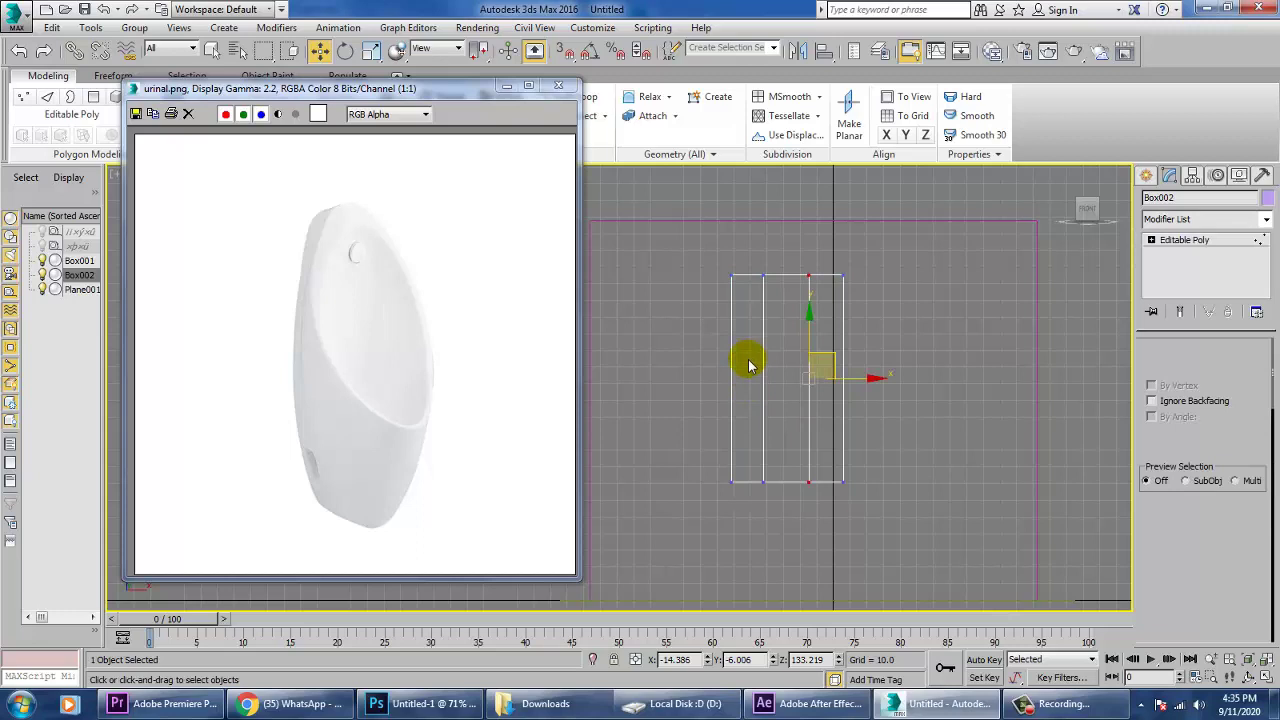
left_click_drag(748, 263, 807, 292)
left_click_drag(781, 241, 807, 201)
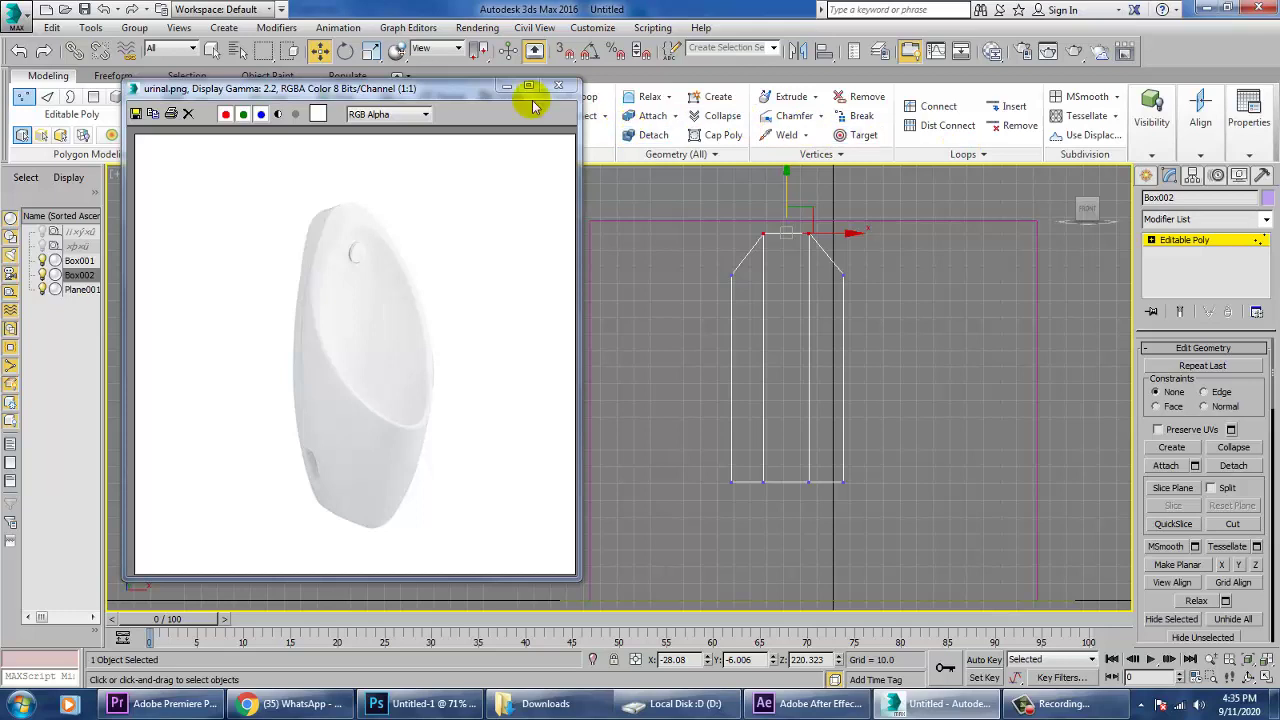
Add a vertical edge loop down the middle of the box between the two existing loops
left_click(787, 236)
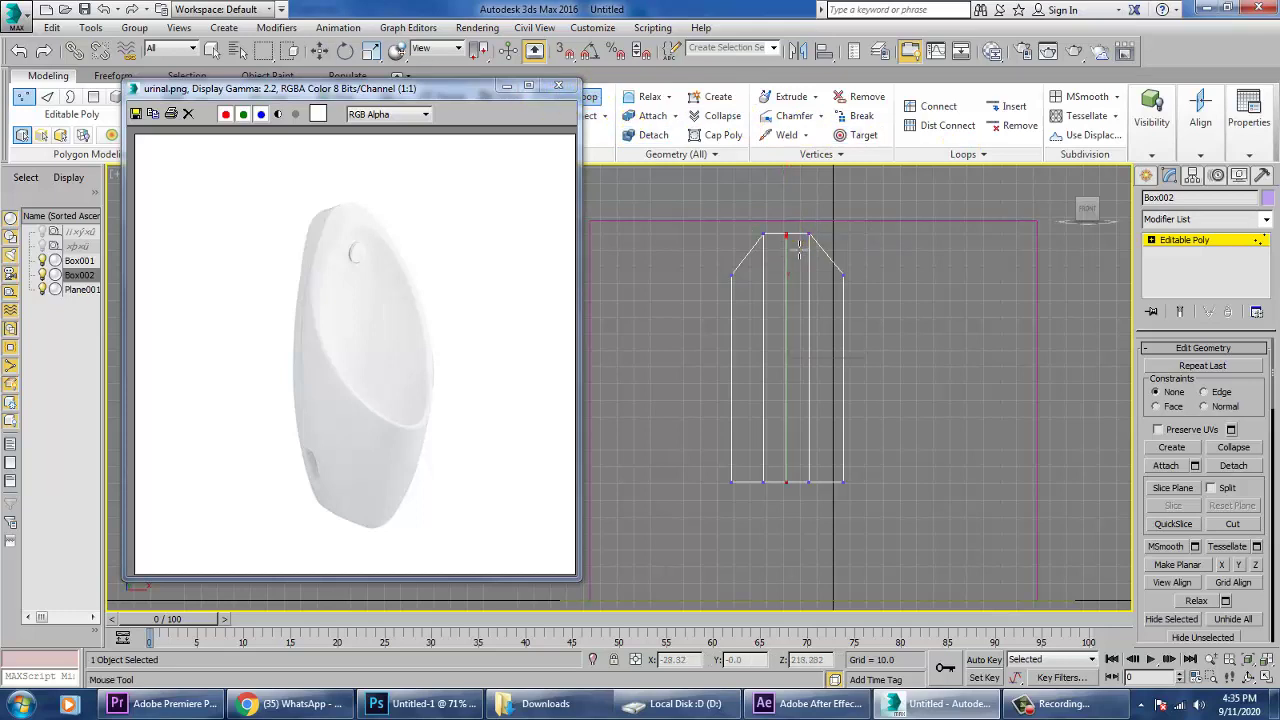
right_click(788, 236)
middle_click_drag(804, 254, 840, 303)
scroll(840, 303, "up", 3)
Raise the middle top vertex slightly to round the upper end of the box
key("1")
key("1")
left_click_drag(789, 227, 817, 267)
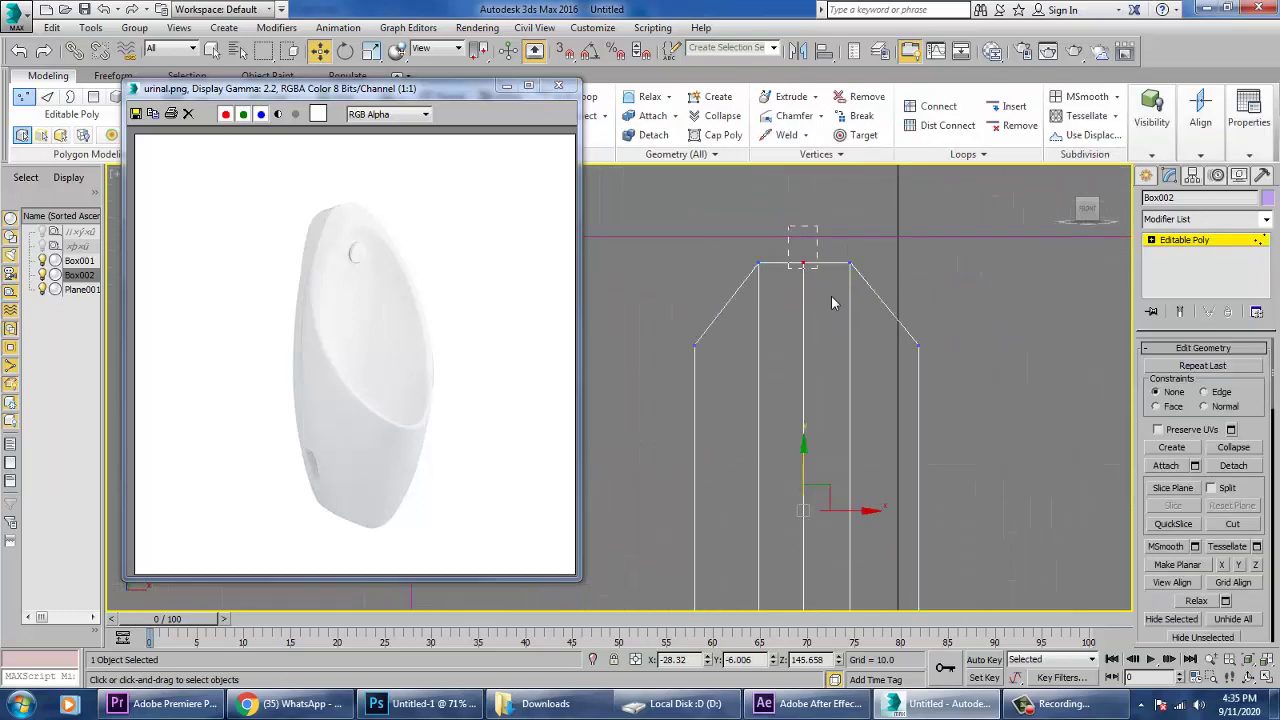
left_click_drag(807, 211, 807, 210)
Add a horizontal edge loop across the upper part of the box, just below the sloped corners
middle_click_drag(905, 424, 914, 297)
middle_click_drag(911, 362, 902, 275)
scroll(900, 273, "down", 3)
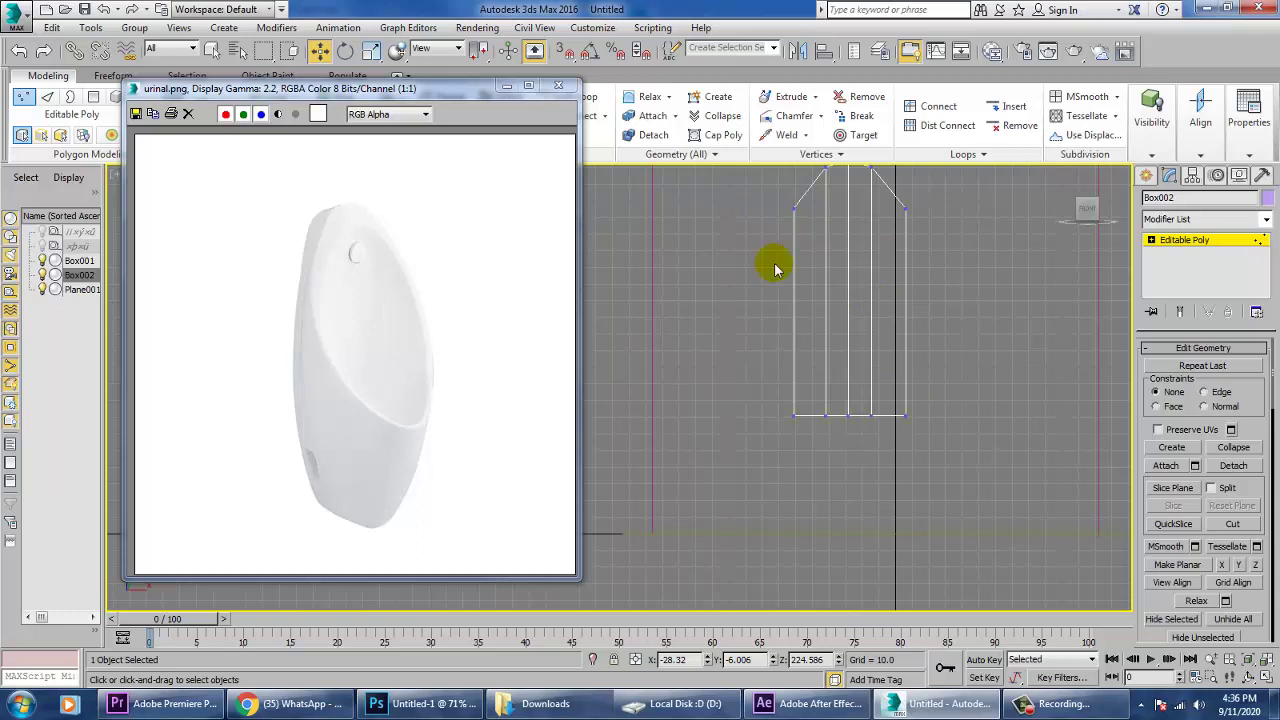
left_click(591, 100)
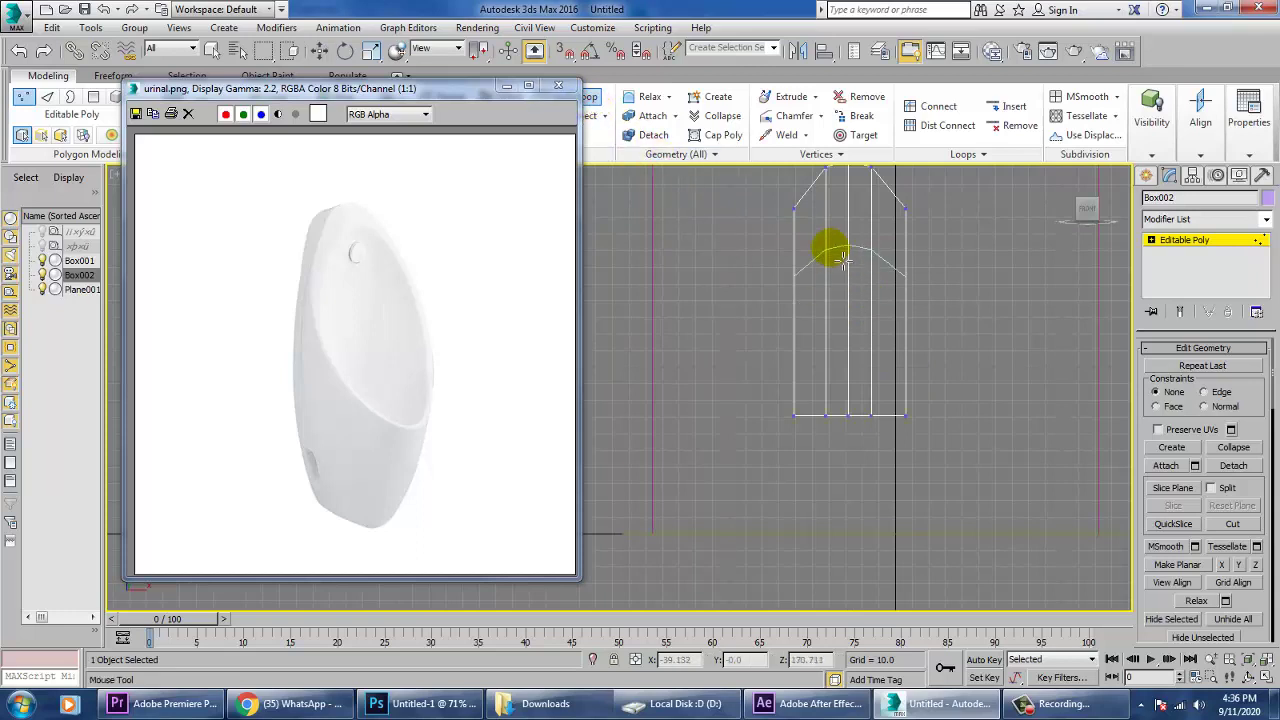
left_click(846, 246)
right_click(846, 246)
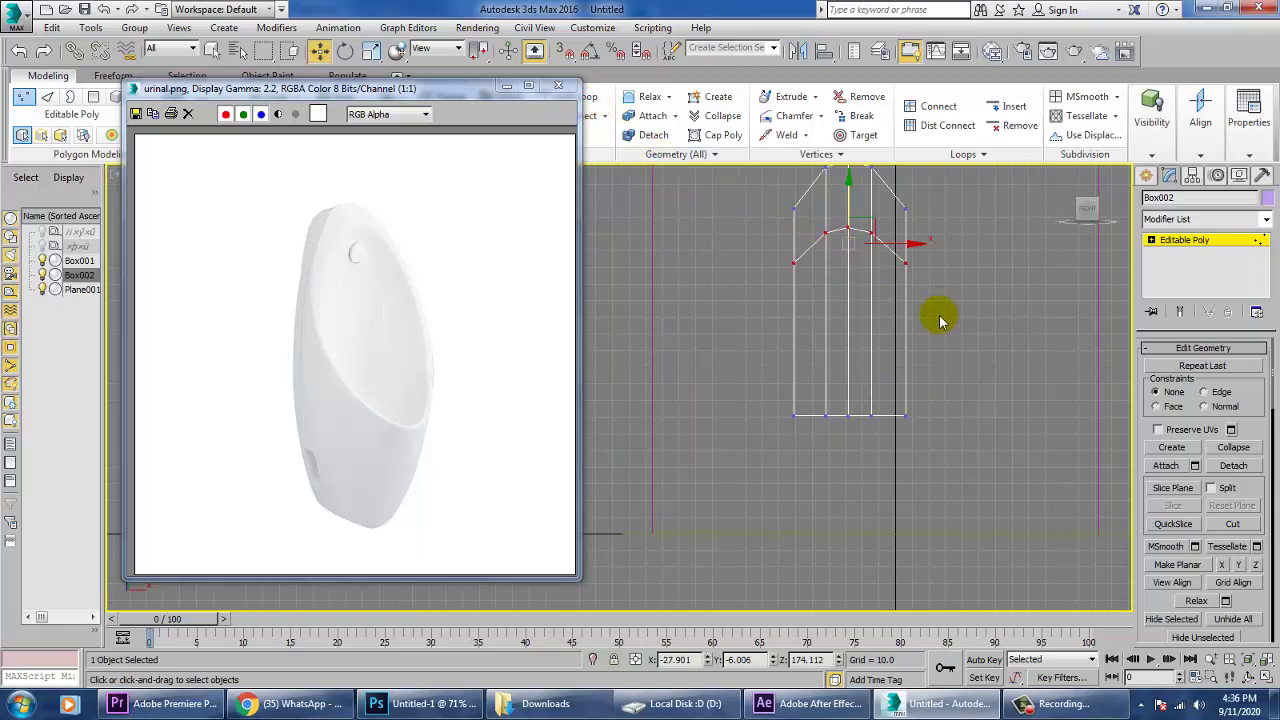
key("alt+w")
key("alt+w")
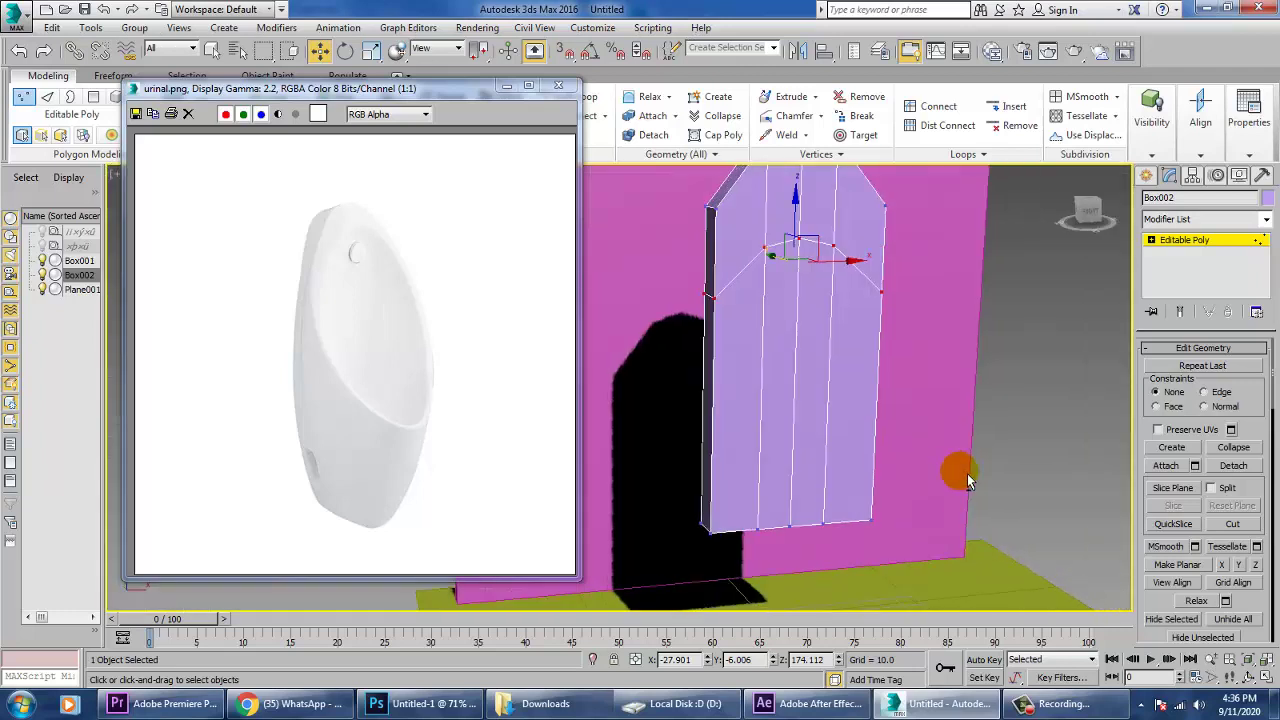
middle_click_drag(957, 466, 920, 437)
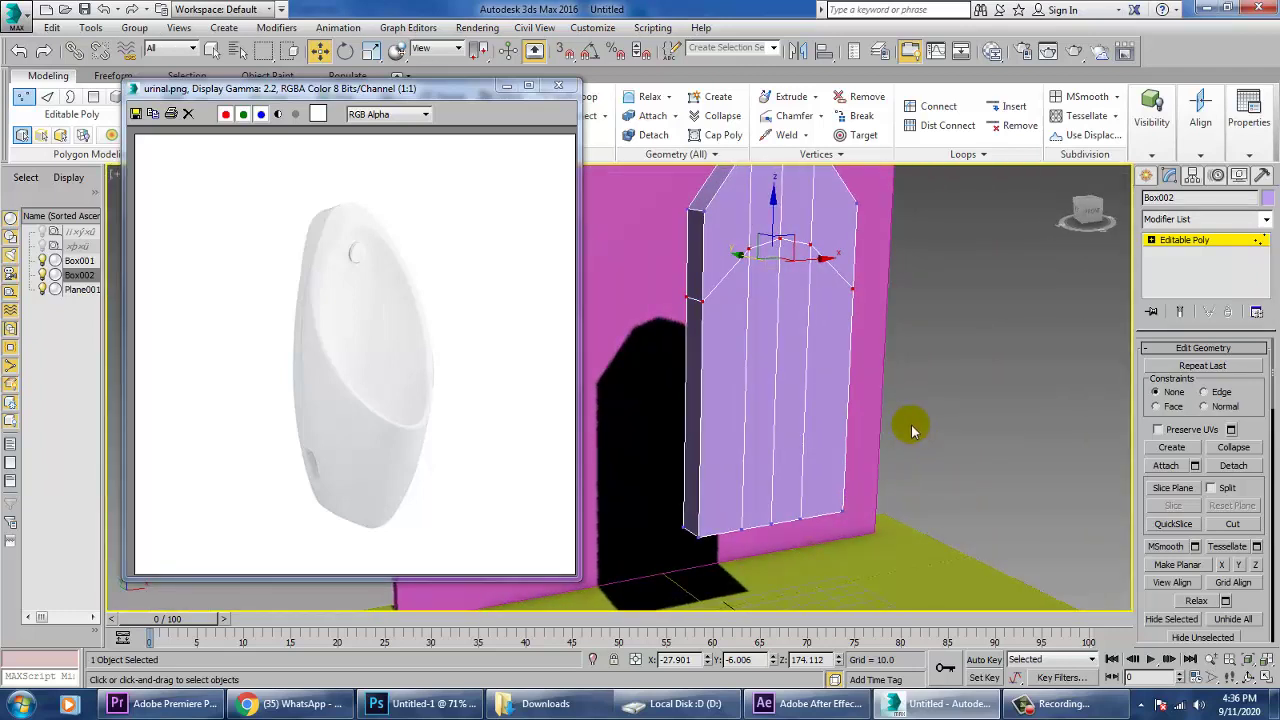
left_click(1151, 241)
left_click(1183, 291)
left_click(726, 386)
left_click(764, 400, "ctrl")
left_click(803, 411, "ctrl")
left_click(826, 412, "ctrl")
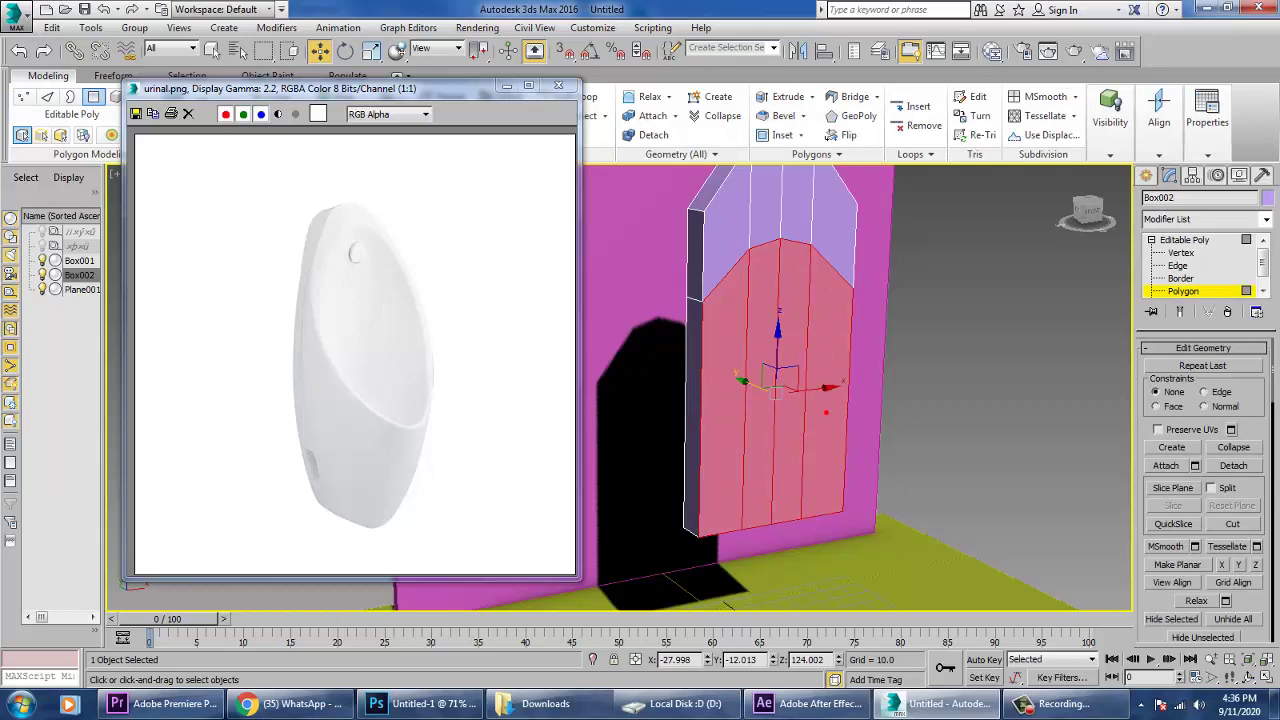
left_click_drag(1161, 604, 1232, 220)
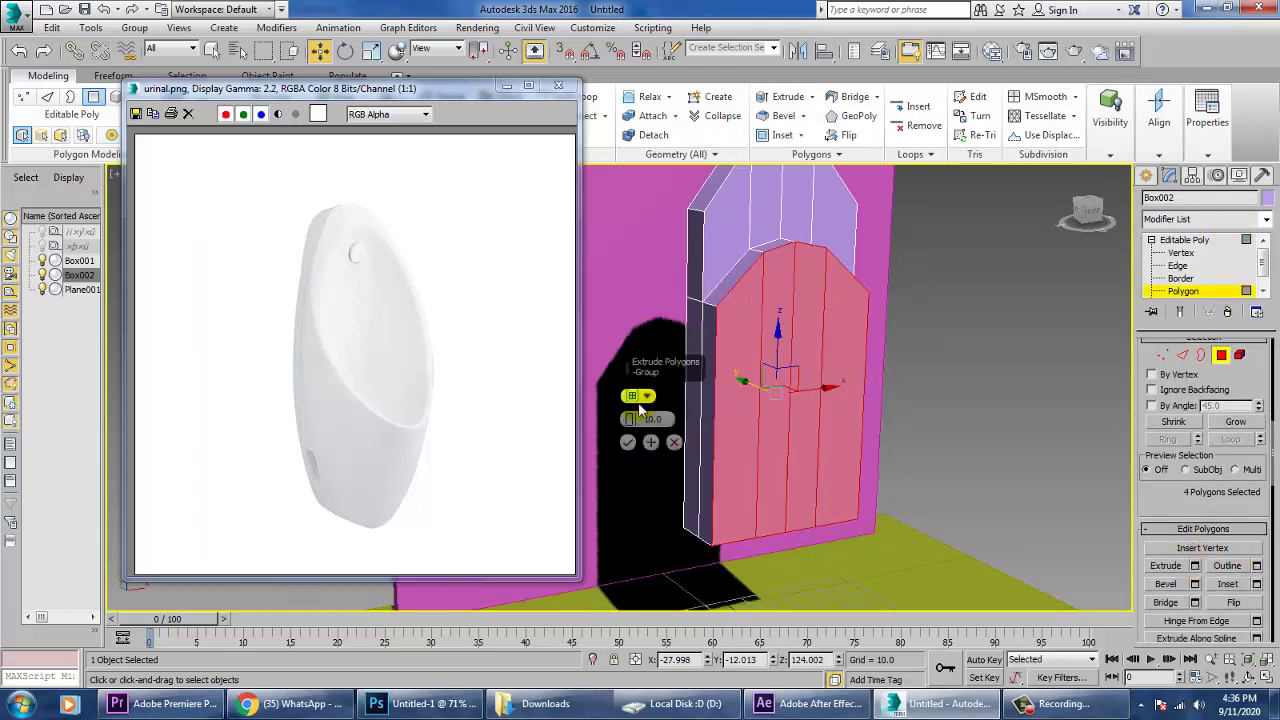
left_click(673, 444)
Flatten the arched row of vertices on the horizontal loop into a straight line by scaling it vertically in the Front view
key("alt+w")
middle_click(924, 273)
key("alt+w")
middle_click_drag(883, 315, 875, 402)
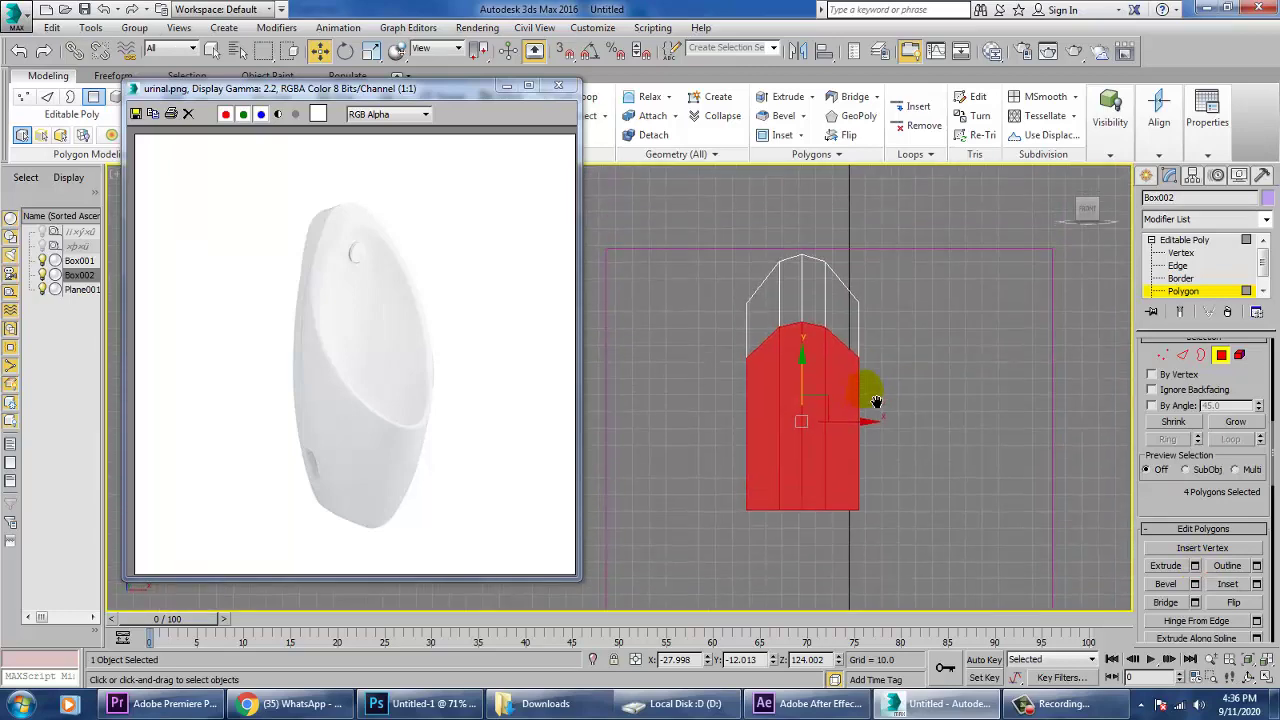
key("1")
left_click_drag(710, 388, 904, 320)
key("r")
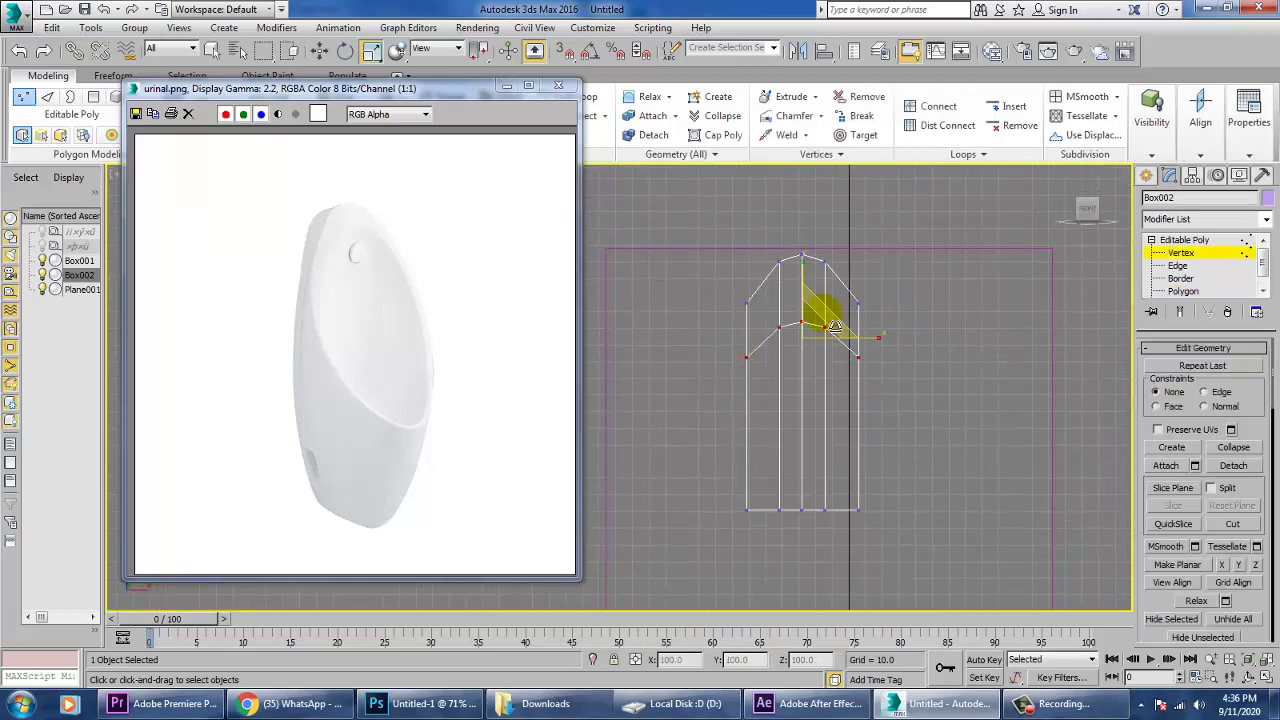
left_click_drag(806, 271, 817, 298)
left_click_drag(796, 628, 285, 671)
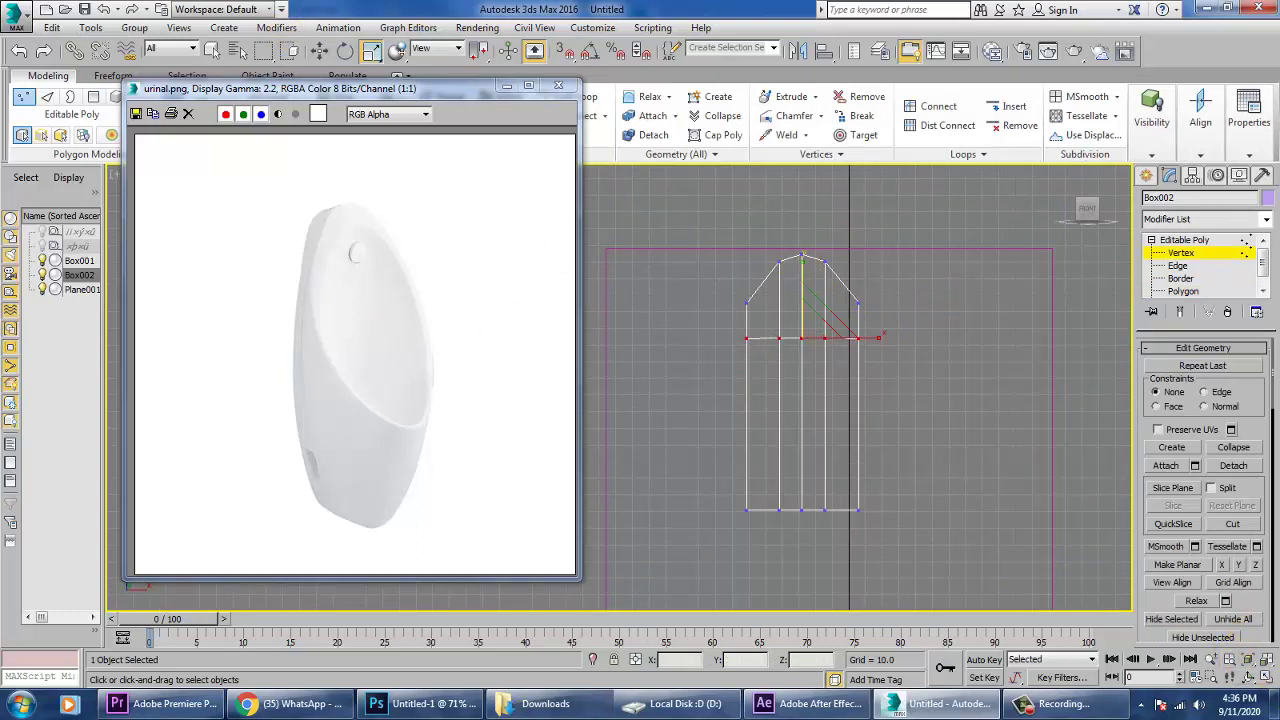
key("alt+w")
right_click(914, 505)
key("alt+w")
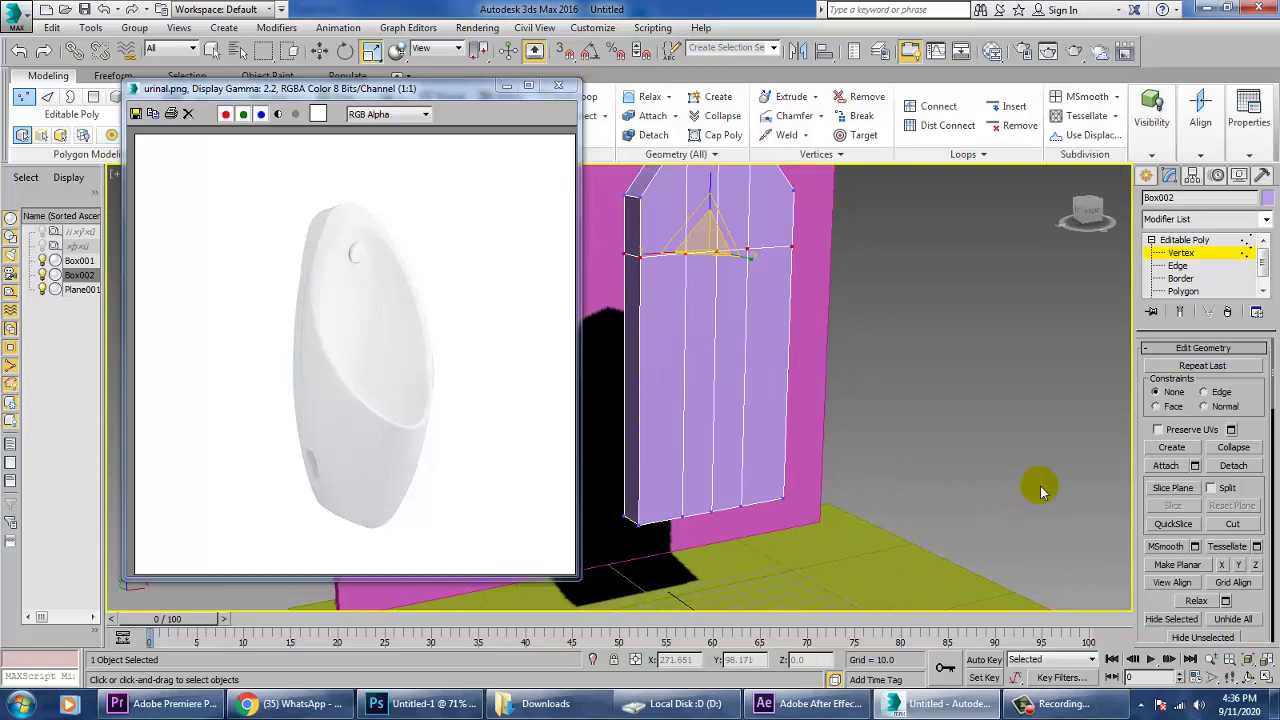
Extrude the four front polygons below the horizontal loop outward to form the urinal's projecting bowl block
left_click(1186, 292)
key("w")
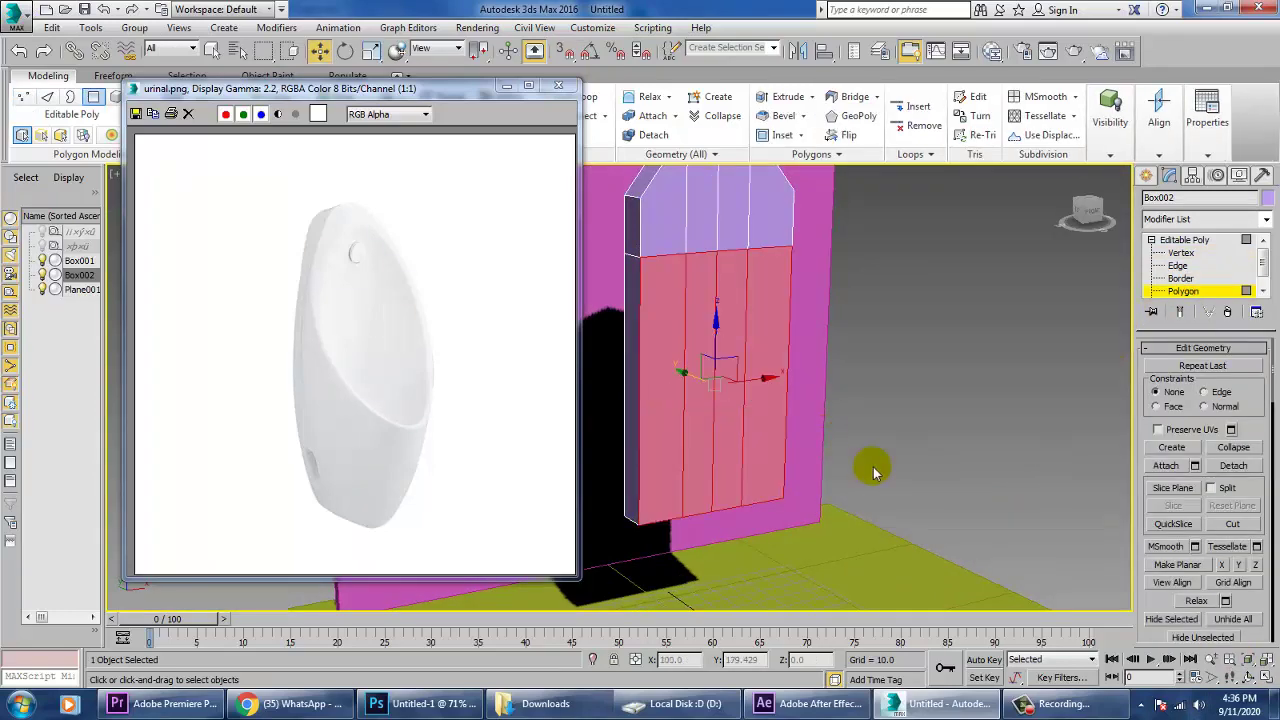
left_click_drag(1176, 610, 1188, 349)
left_click_drag(1150, 617, 1200, 503)
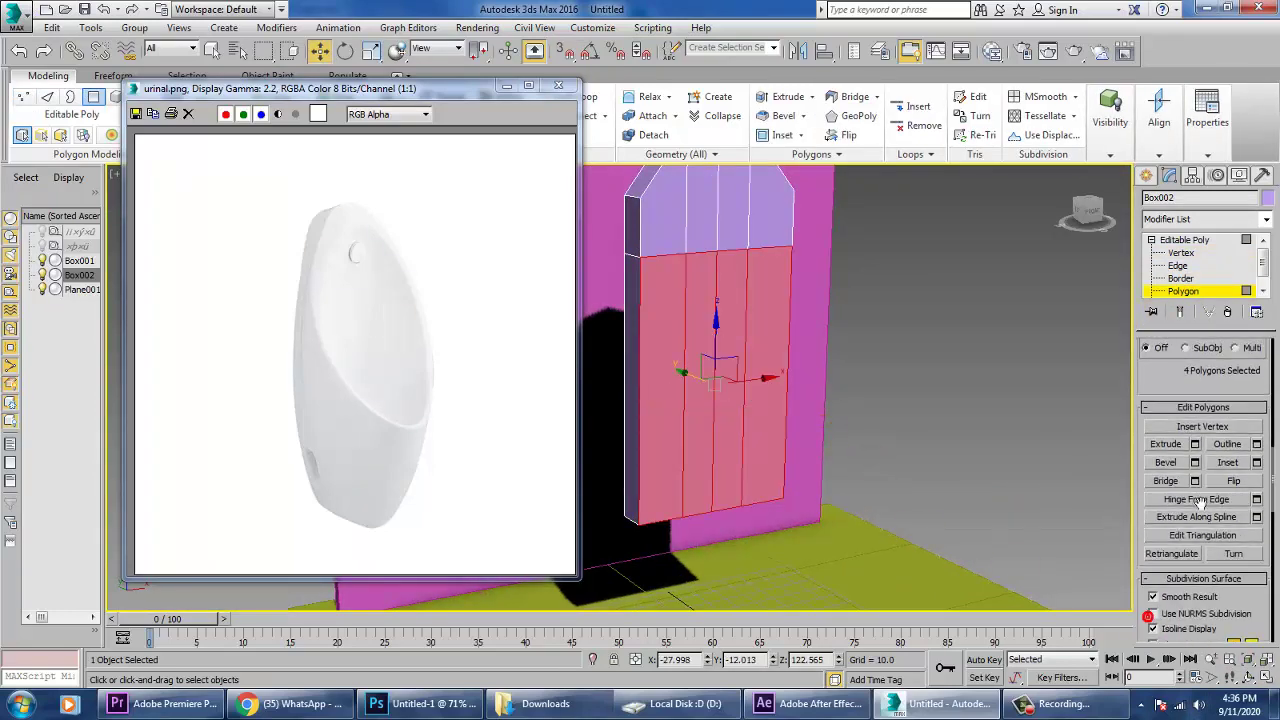
left_click(1195, 444)
left_click_drag(640, 420, 637, 278)
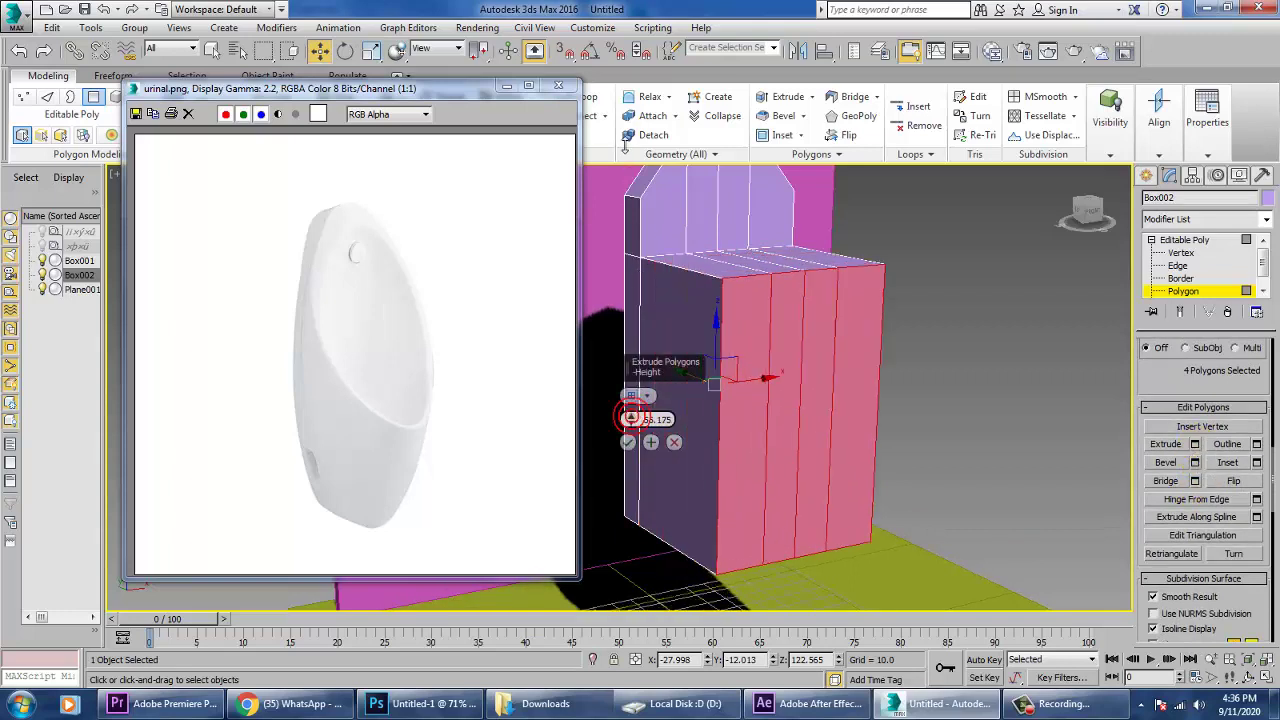
left_click(627, 441)
Lower the upper front row of vertices on the extruded block so its top face slopes down from the back plate
mouse_move(973, 346)
middle_mouse_down("alt")
mouse_move(1020, 342)
mouse_move(975, 340)
middle_mouse_up("alt")
left_click_drag(906, 422, 942, 420)
middle_click_drag(943, 413, 894, 334)
key("1")
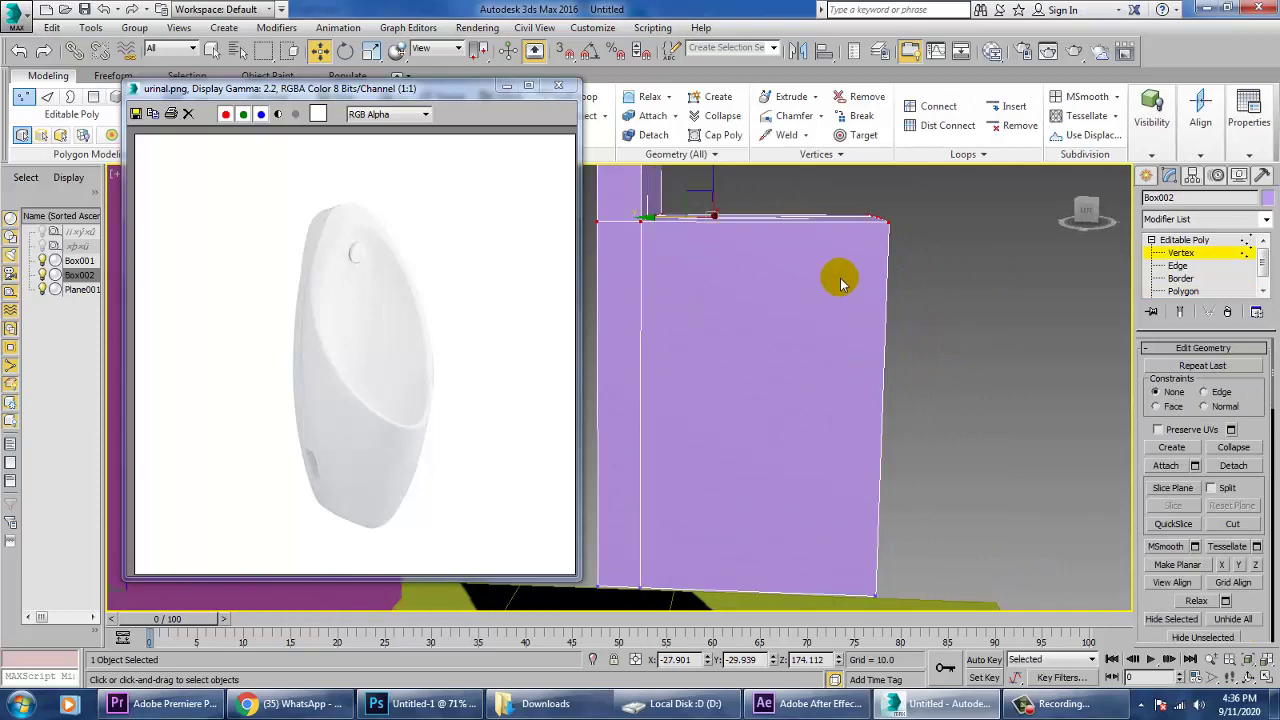
middle_click_drag(837, 277, 849, 347, "alt")
left_click_drag(903, 318, 909, 437)
middle_click_drag(909, 437, 903, 371, "alt")
scroll(871, 434, "up", 3)
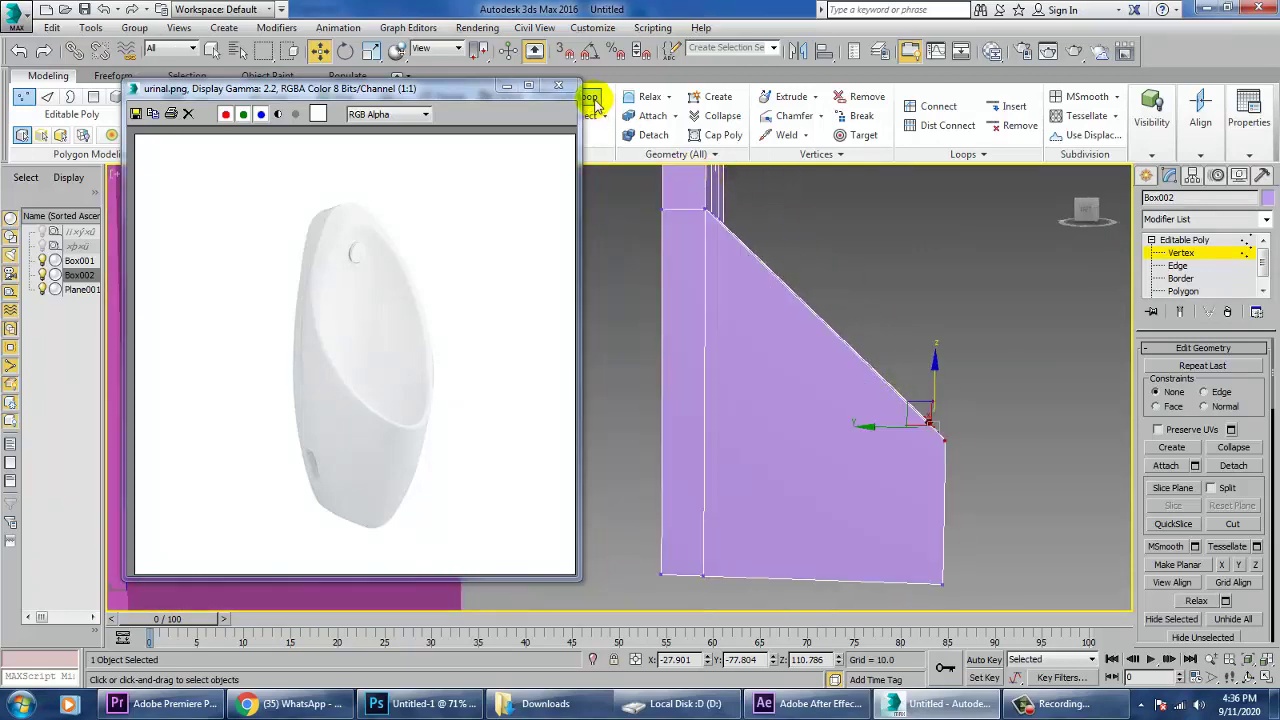
Connect the sloped and bottom edges along the block's depth with 3 segments to add evenly spaced vertical loops
left_click(1177, 265)
left_click(1177, 265)
left_click_drag(808, 262, 864, 642)
scroll(1262, 590, "up", 5)
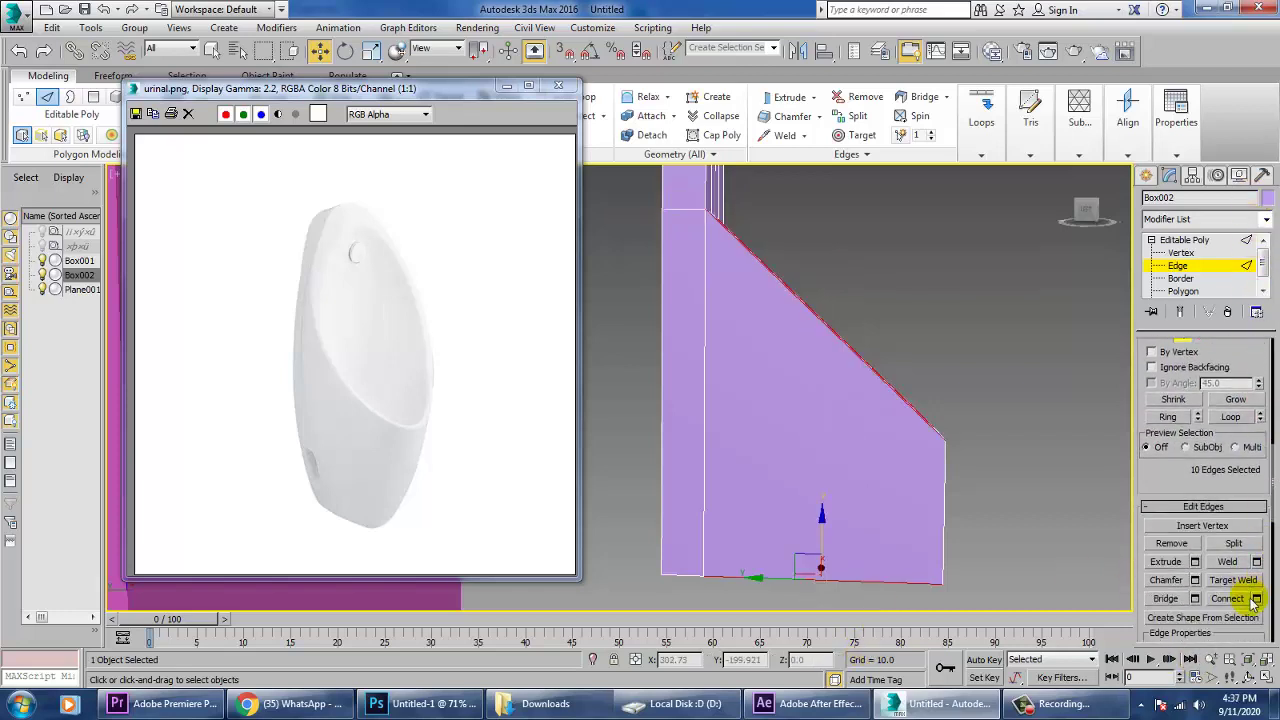
left_click(1257, 598)
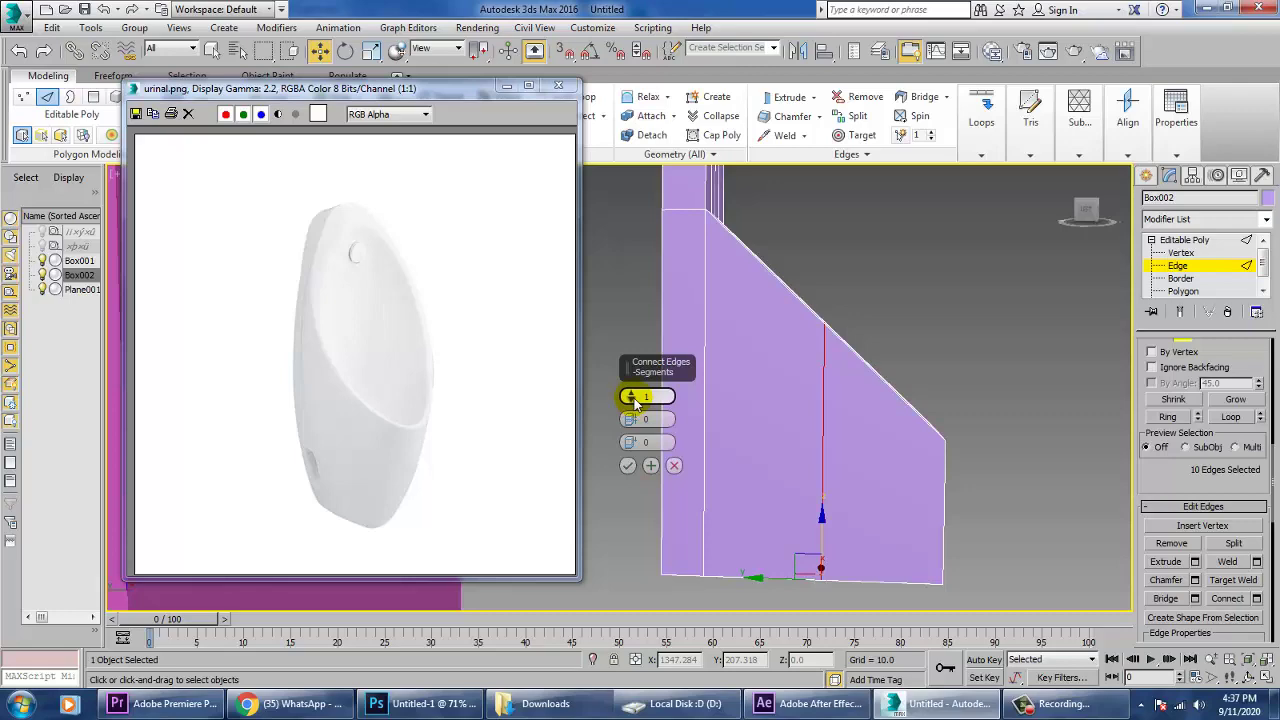
left_click_drag(631, 396, 631, 398)
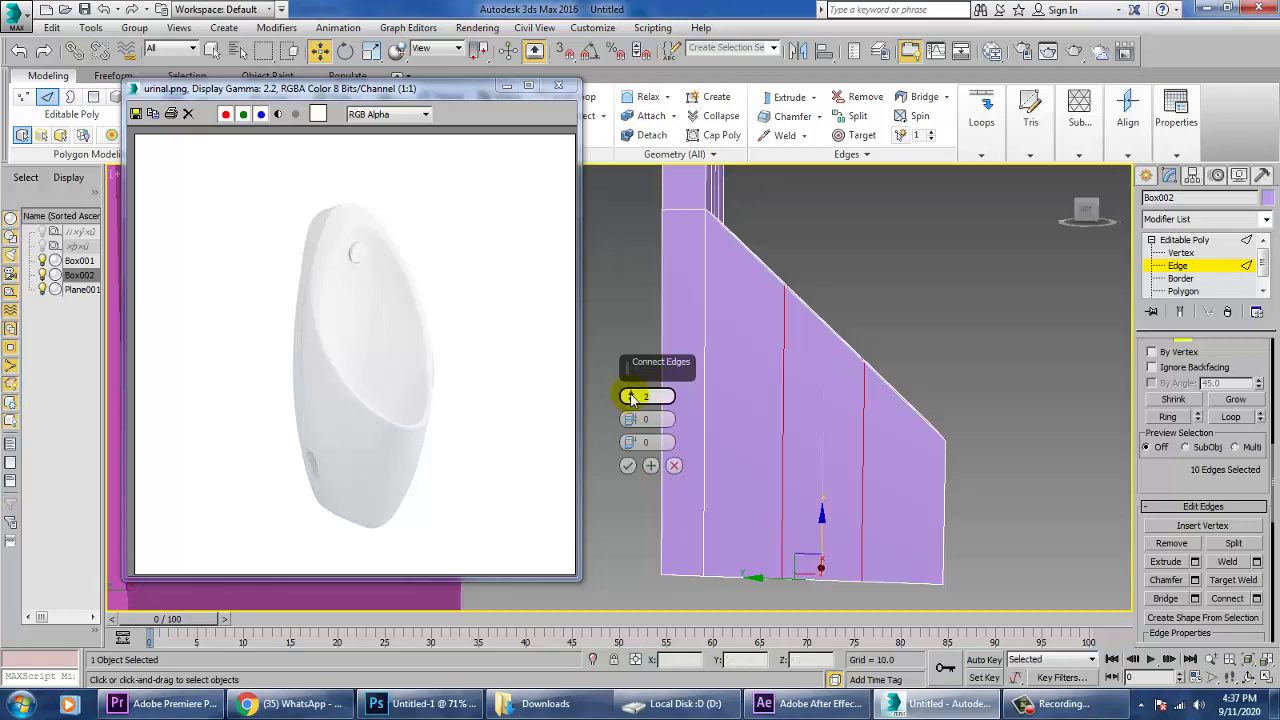
left_click(628, 465)
In the Left view, lower the three inner rows of vertices along the slope to start a concave profile
mouse_move(952, 414)
middle_mouse_down("alt")
mouse_move(830, 415)
mouse_move(943, 400)
middle_mouse_up("alt")
key("1")
key("alt+w")
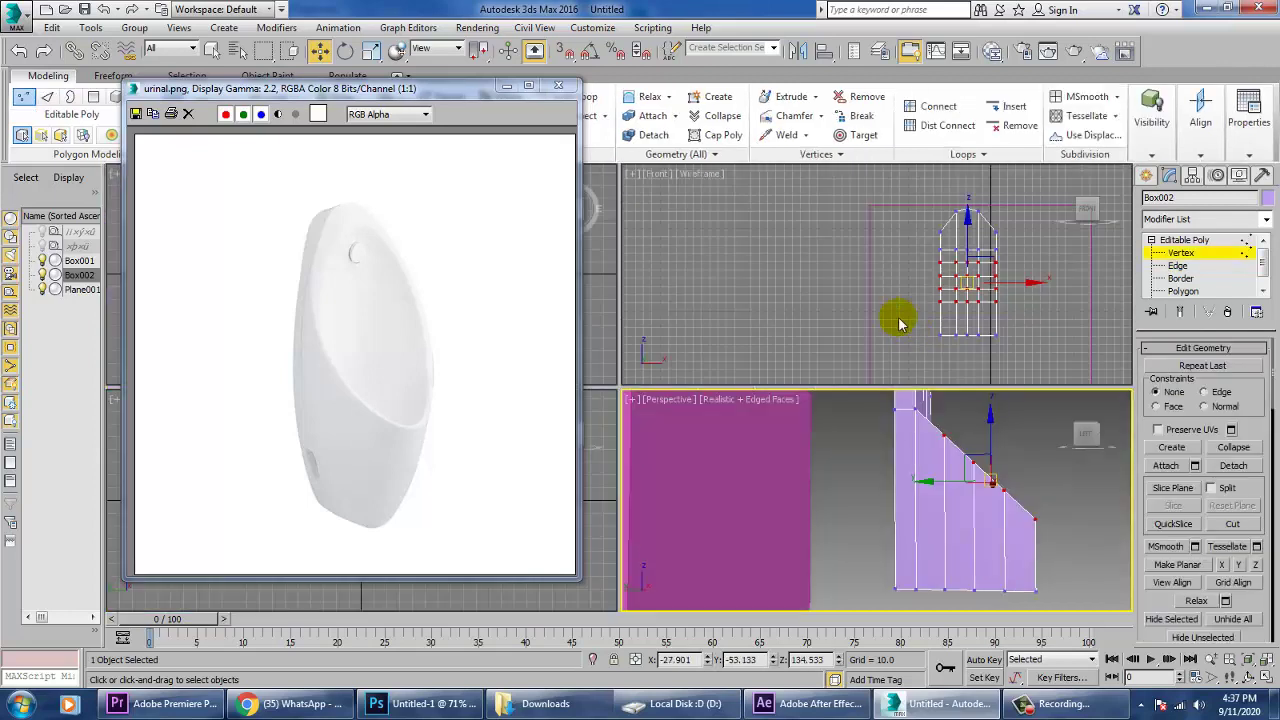
middle_click(608, 534)
key("alt+w")
middle_click_drag(750, 450, 884, 437)
scroll(817, 424, "down", 5)
left_click_drag(870, 465, 870, 465)
left_click(832, 372)
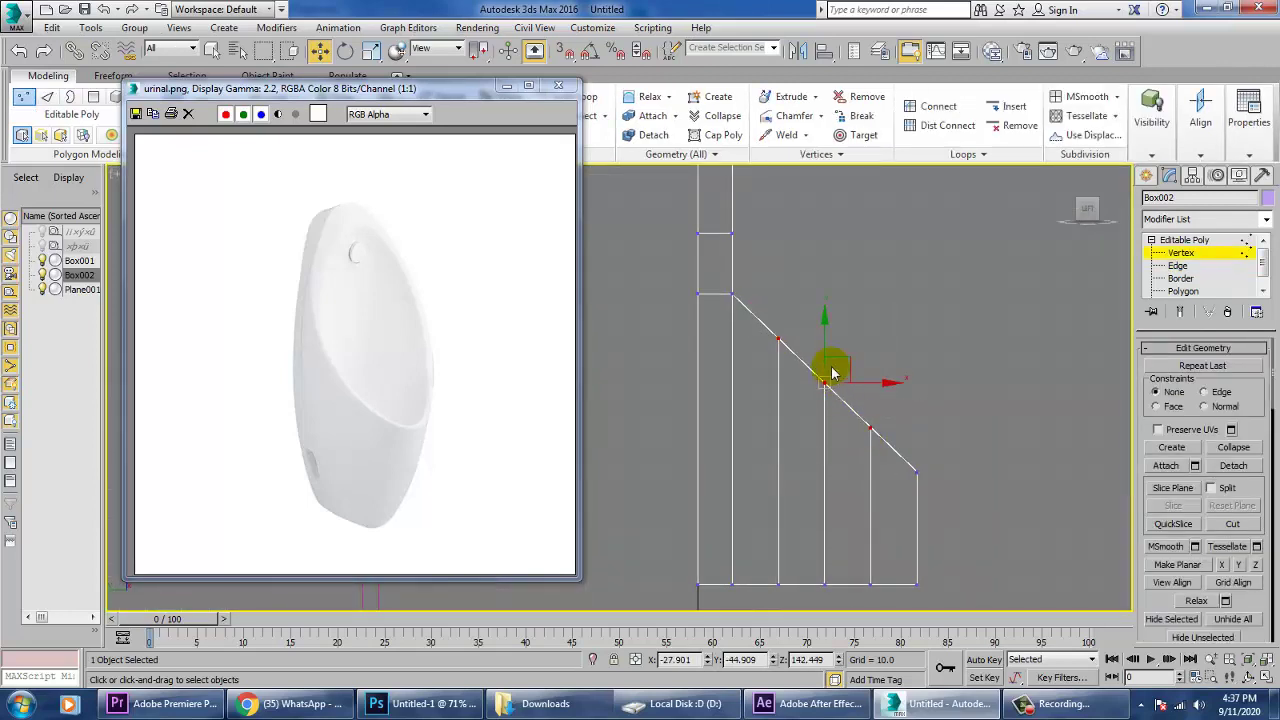
mouse_move(837, 344)
left_mouse_down()
mouse_move(846, 383)
mouse_move(846, 362)
left_mouse_up()
Undo the last stray vertex edit and adjust the slope vertices to smooth the concave side profile
left_click_drag(880, 402, 872, 400)
key("ctrl+z")
left_click_drag(886, 607, 886, 605)
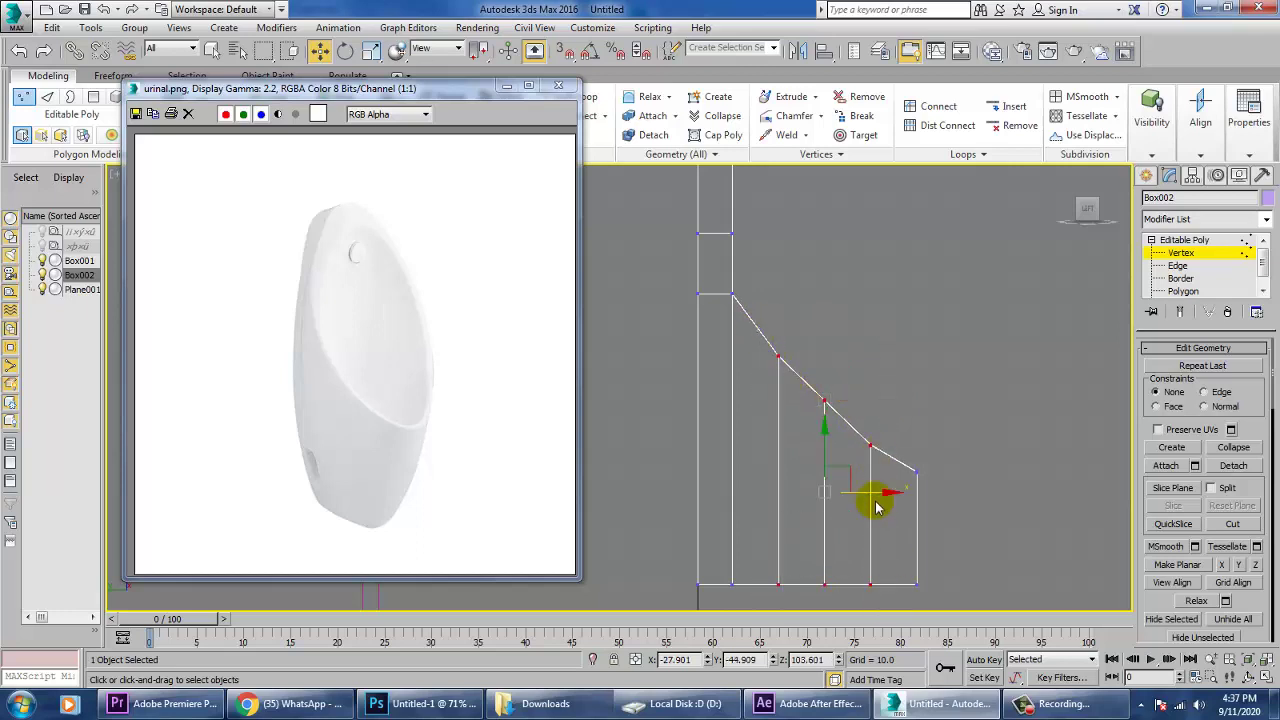
left_click_drag(879, 505, 860, 490)
left_click_drag(924, 440, 928, 431)
left_click_drag(820, 350, 820, 361)
Inspect the curved slope in the Perspective view and move the reference image window aside to uncover the viewports
key("alt+w")
middle_click(984, 530)
middle_click_drag(968, 482, 828, 499, "alt")
key("alt+w")
middle_click_drag(907, 458, 810, 473, "alt")
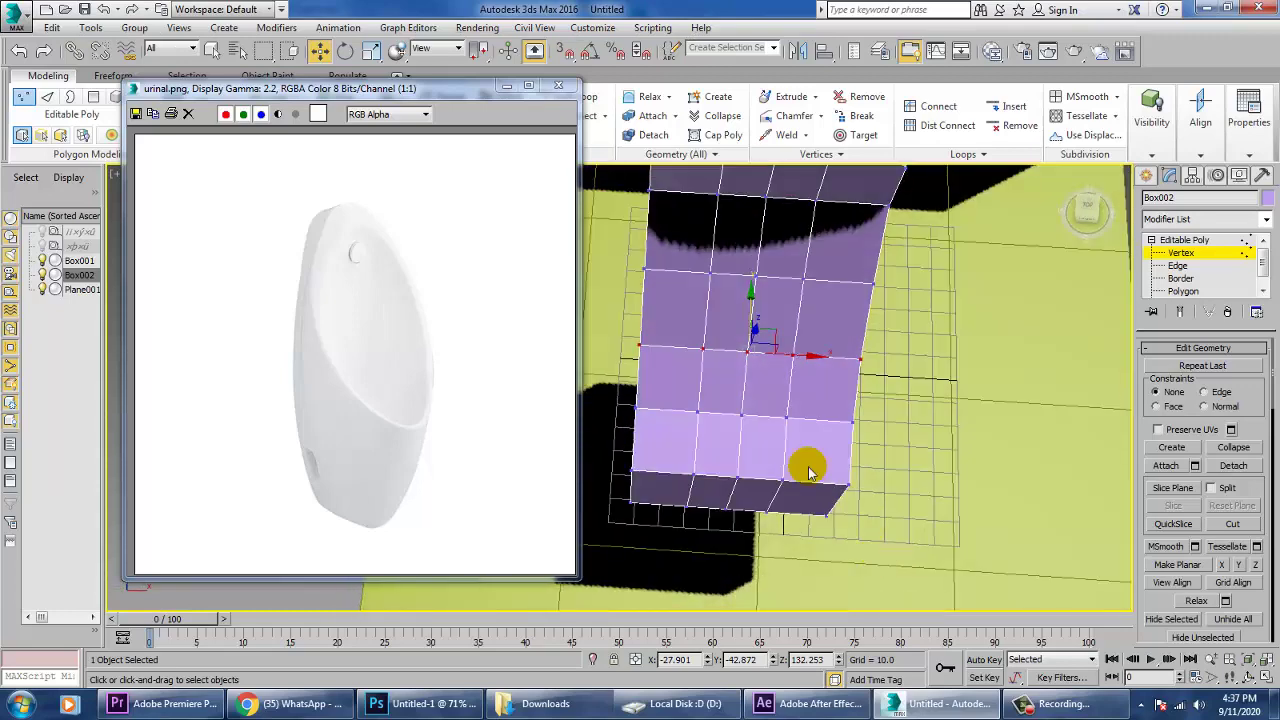
key("alt+w")
left_click_drag(455, 90, 318, 97)
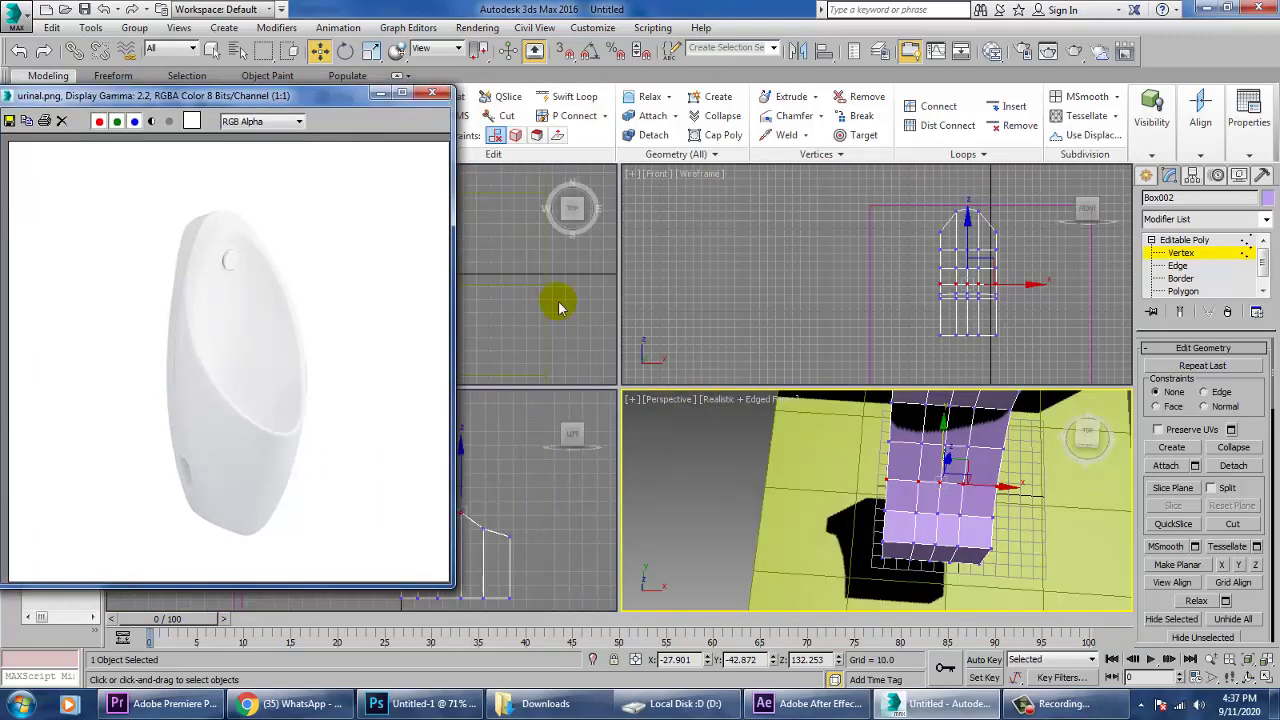
In the Top view, move the middle vertices of the two front rows outward to round the front of the bowl
middle_click(562, 303)
key("alt+w")
key("z")
middle_click_drag(640, 322, 764, 269)
scroll(765, 334, "down", 7)
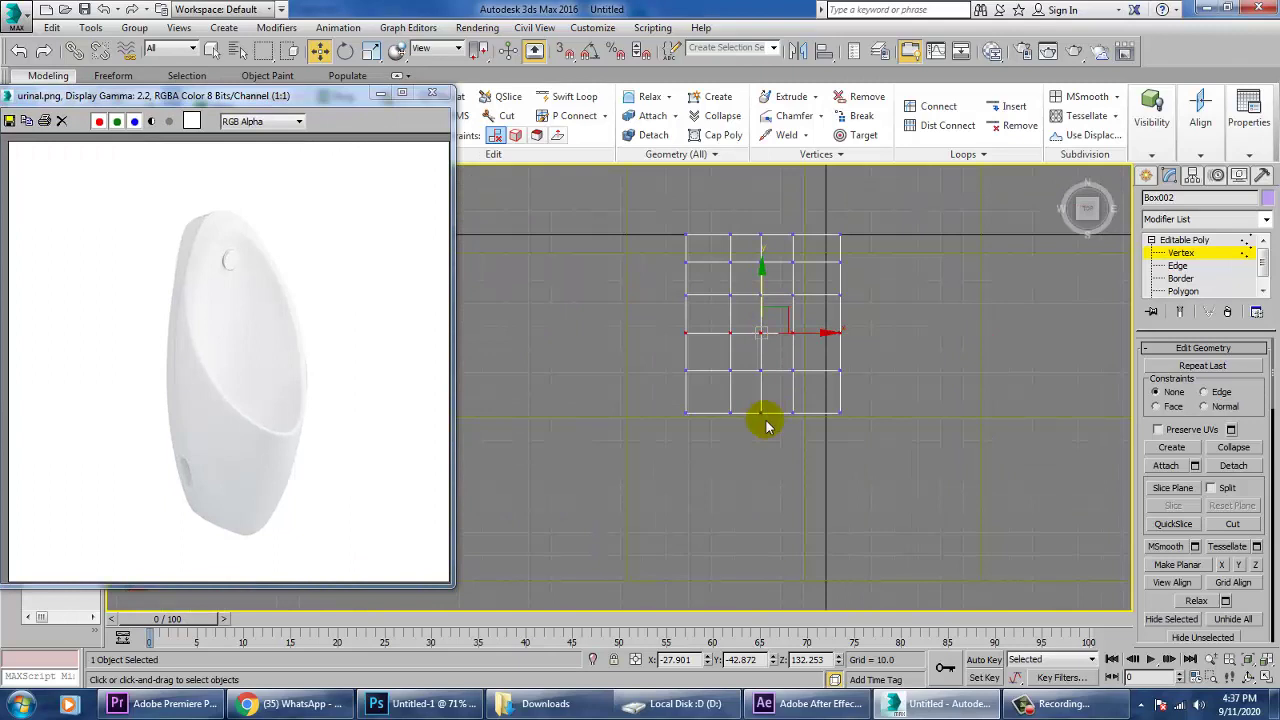
scroll(766, 425, "up", 2)
left_click_drag(829, 350, 784, 406)
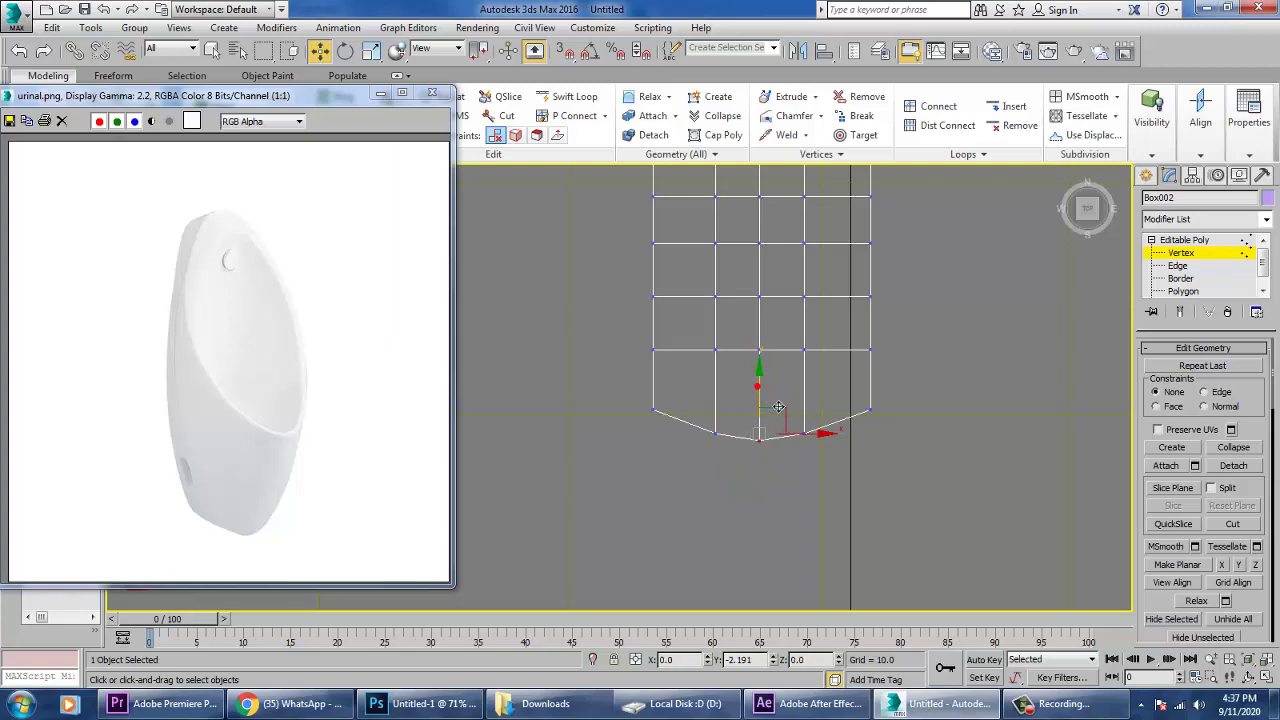
left_click_drag(850, 376, 850, 374)
left_click_drag(782, 341, 782, 338)
Move the bottom front vertices back toward the wall so the bowl's front face tapers inward at its base
key("alt+w")
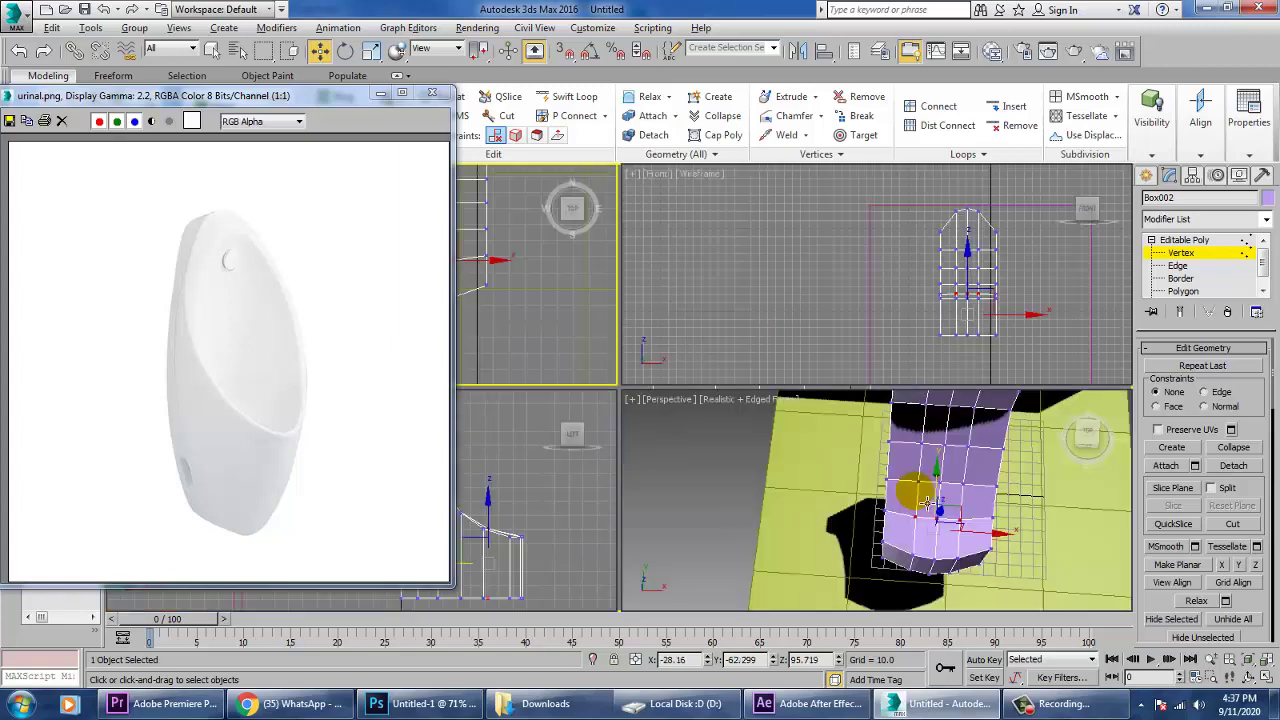
middle_click(920, 491)
key("alt+w")
middle_click_drag(843, 463, 961, 370, "alt")
middle_click_drag(799, 462, 776, 404, "alt")
left_click_drag(792, 342, 905, 462)
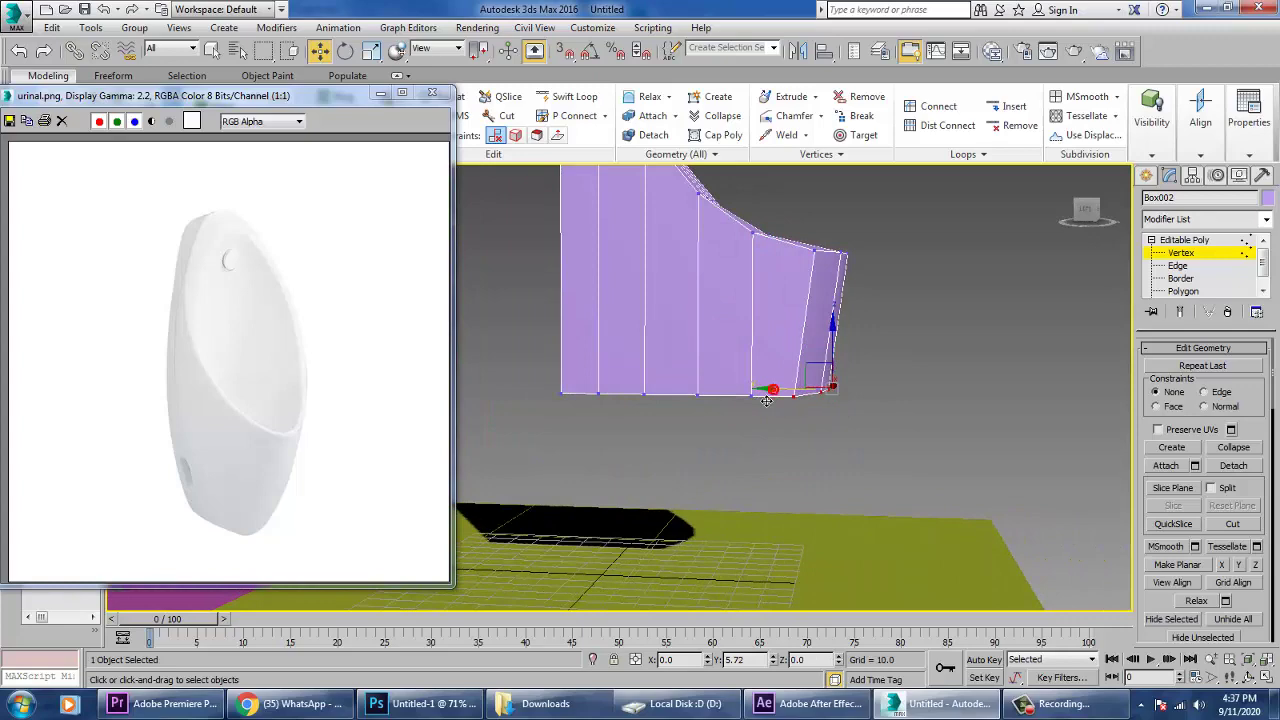
middle_click_drag(877, 346, 790, 440, "alt")
In the Top view, scale the front rows of vertices to about 96% in X to narrow the bowl's front
key("alt+w")
right_click(486, 338)
key("alt+w")
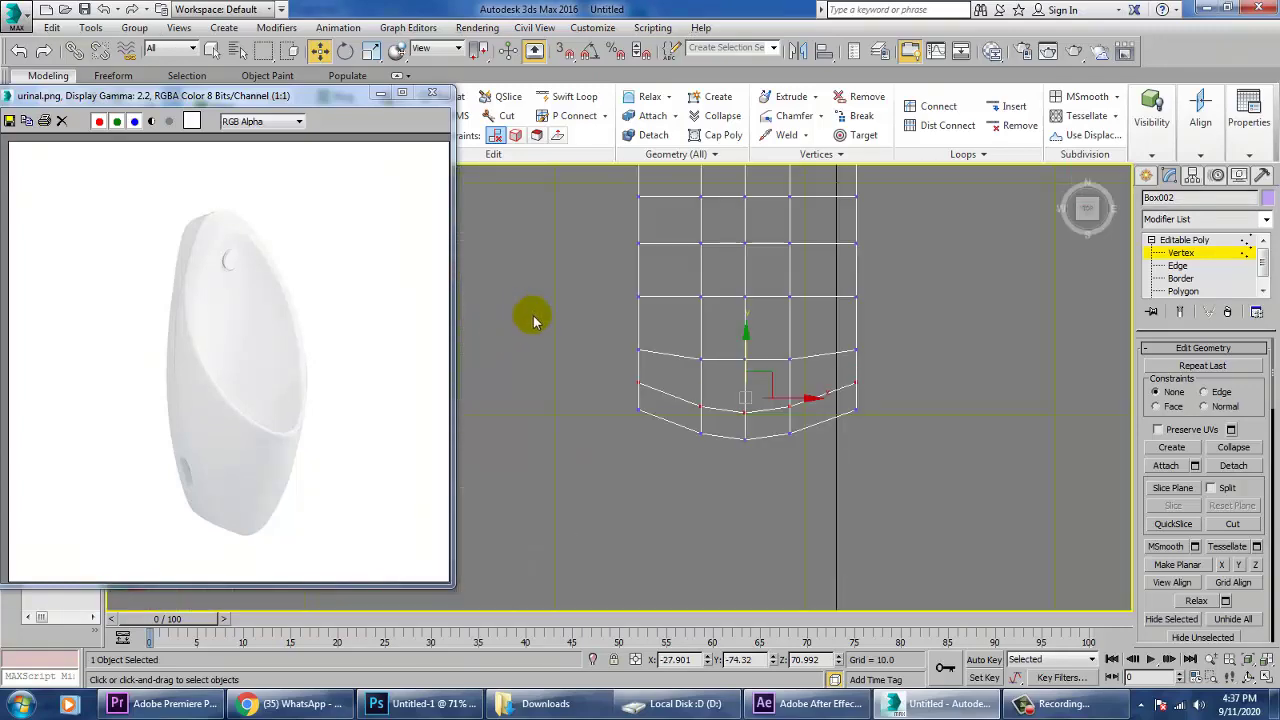
left_click_drag(589, 326, 1009, 500)
key("r")
left_click(815, 397)
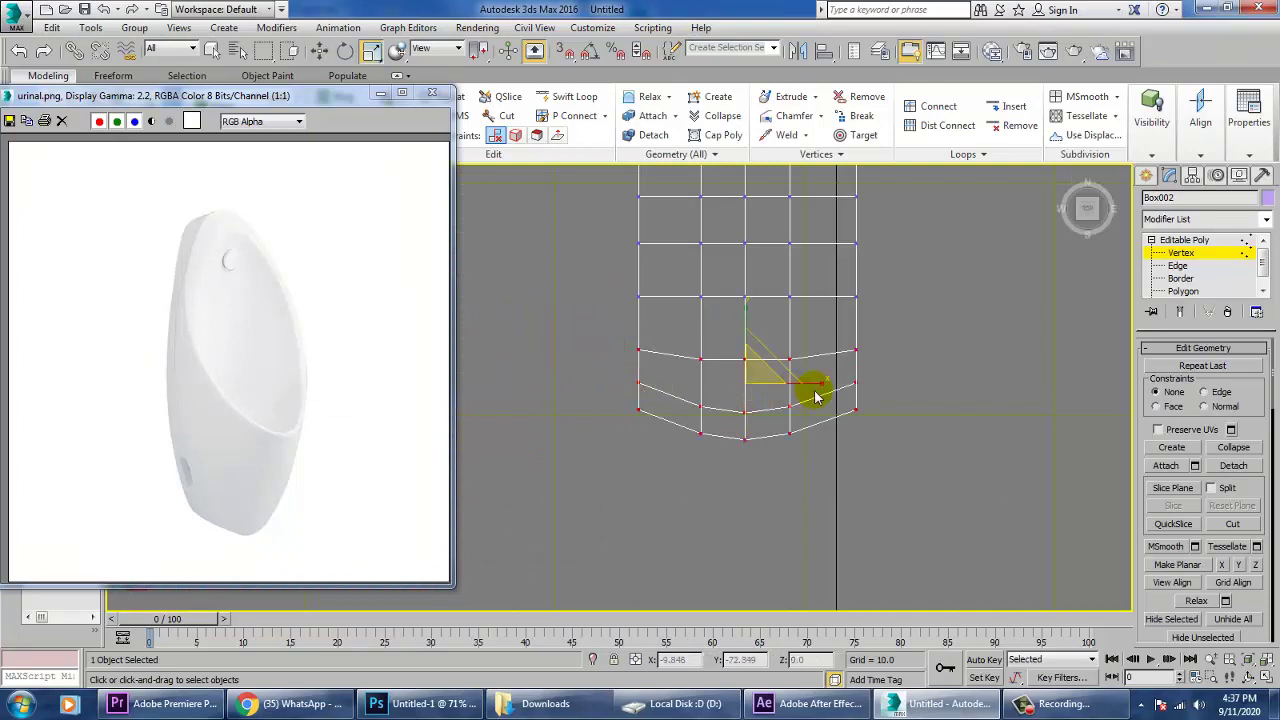
left_click_drag(828, 400, 814, 380)
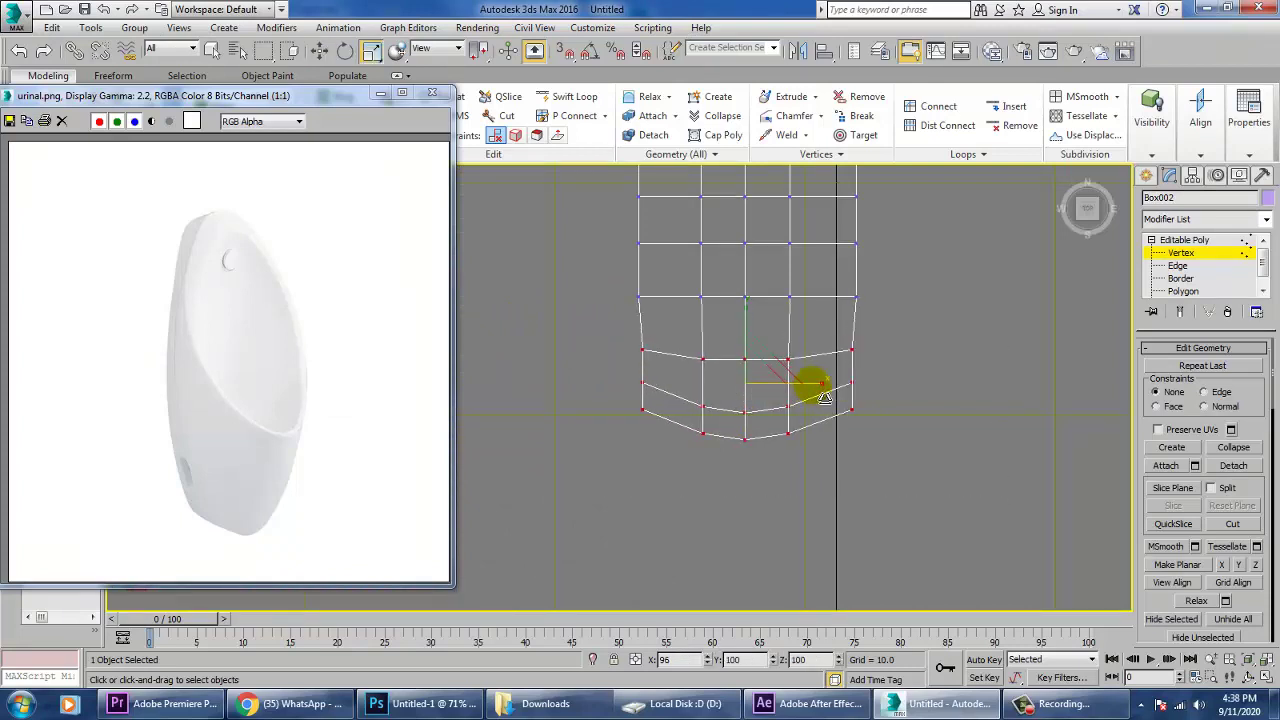
Slightly narrow the next row of vertices behind the front, and scale the frontmost vertices narrower in X
middle_click_drag(790, 300, 808, 414)
left_click_drag(624, 383, 955, 429)
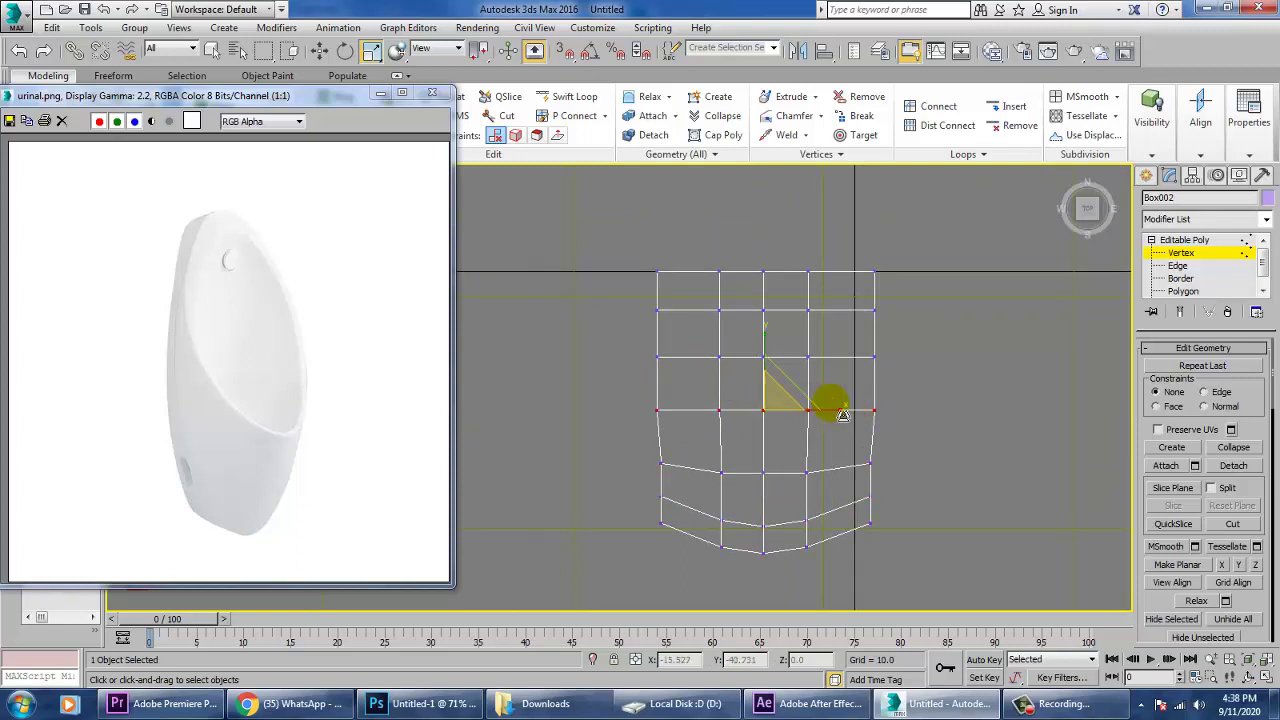
left_click_drag(851, 426, 846, 426)
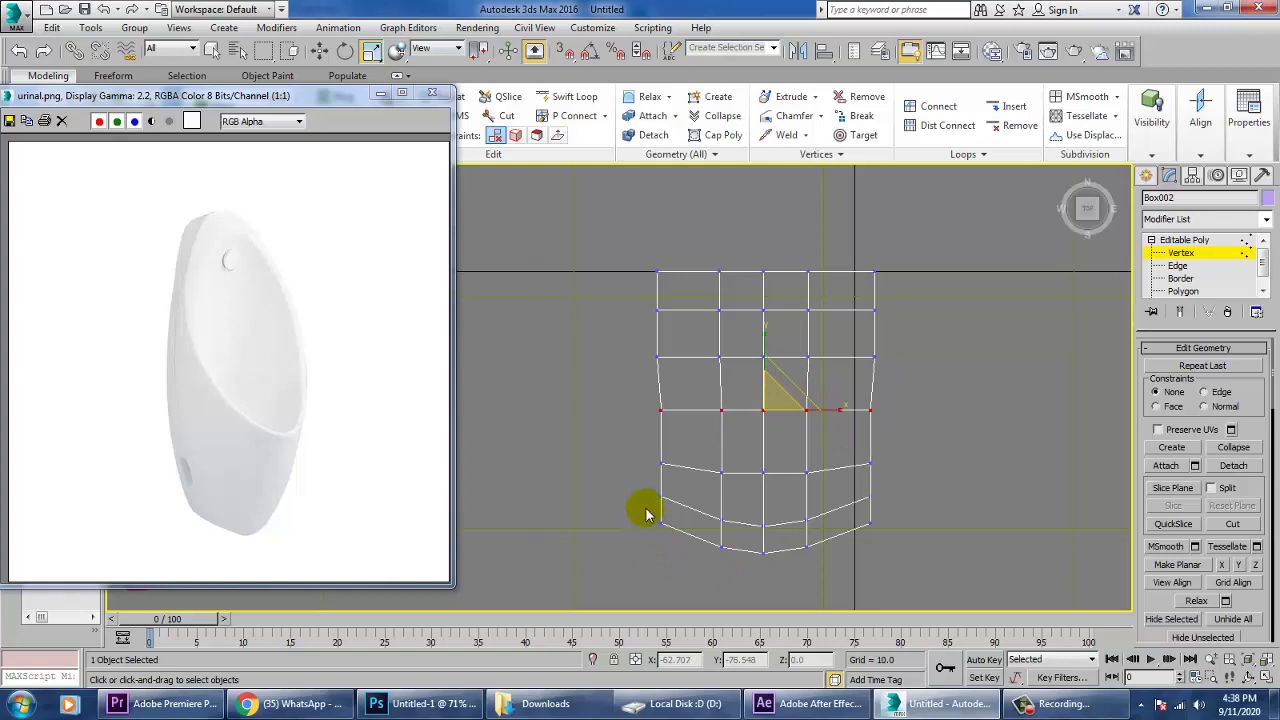
left_click_drag(935, 595, 935, 595)
left_click_drag(845, 535, 838, 535)
Select all 16 polygons of the curved sloping face in the Perspective view
key("alt+w")
right_click(931, 507)
key("alt+w")
middle_click_drag(930, 513, 830, 512, "alt")
scroll(826, 480, "down", 5)
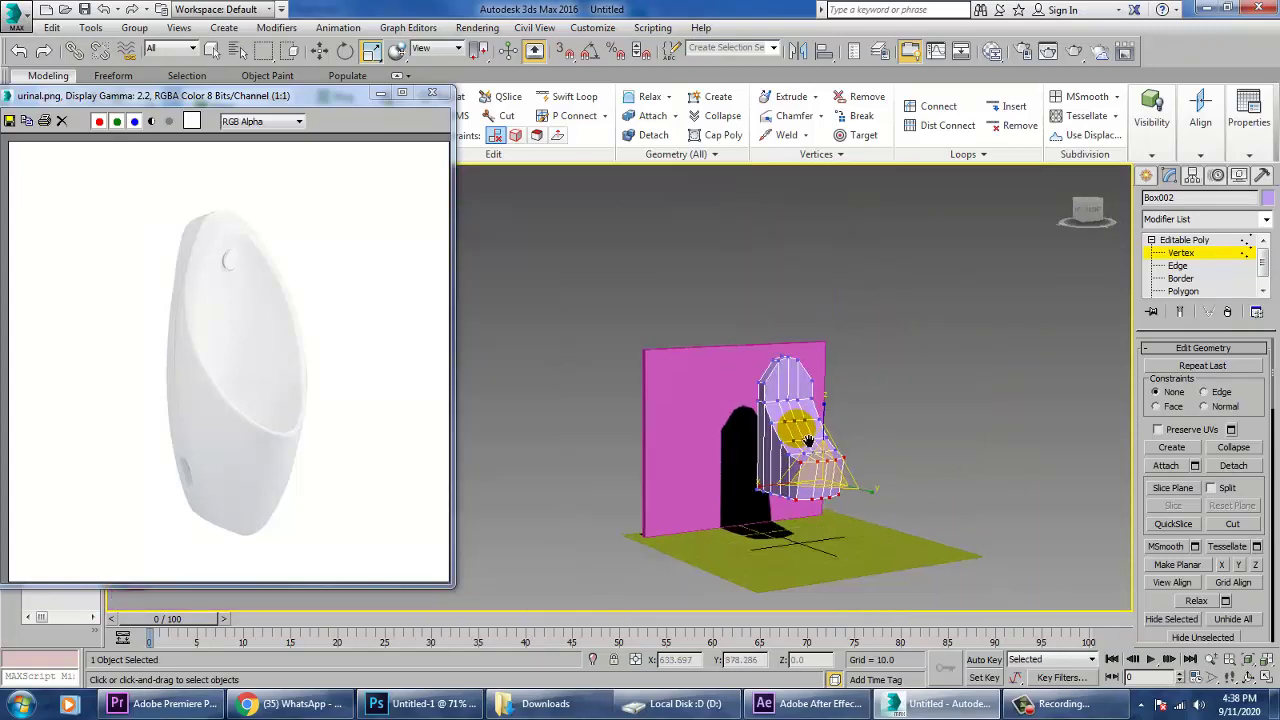
scroll(820, 458, "up", 4)
middle_click_drag(838, 460, 857, 423, "alt")
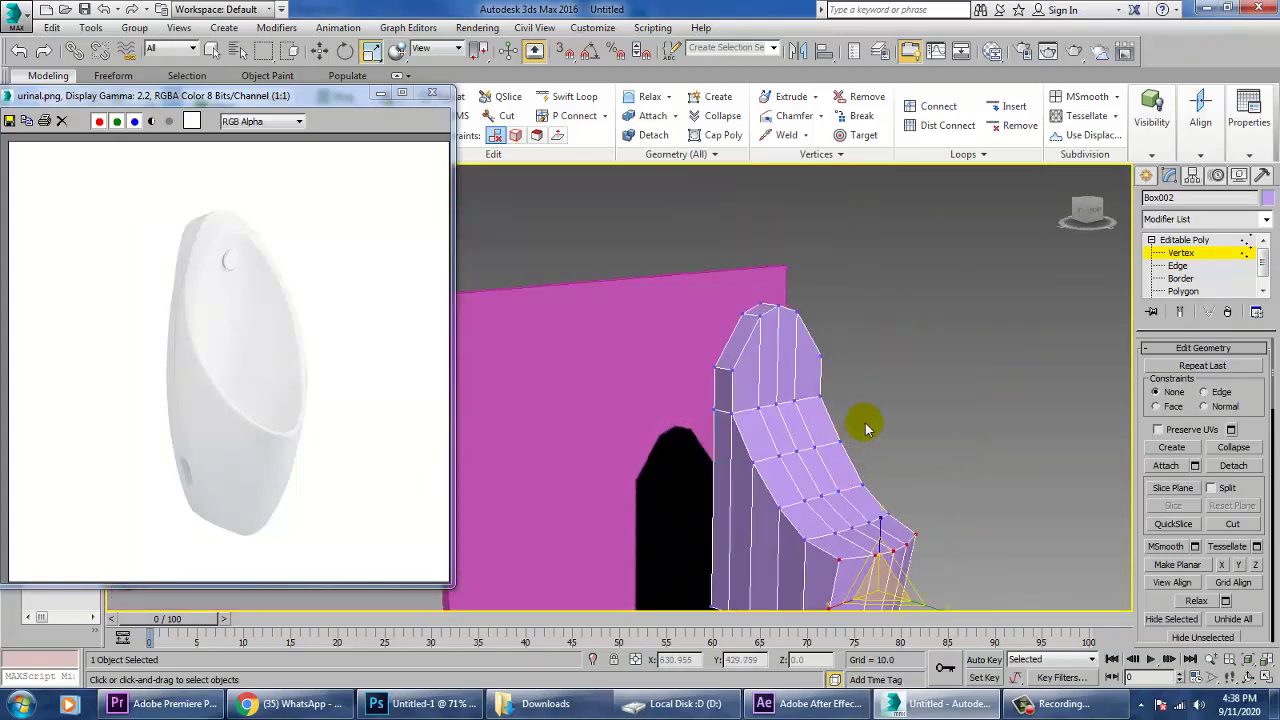
left_click(1183, 291)
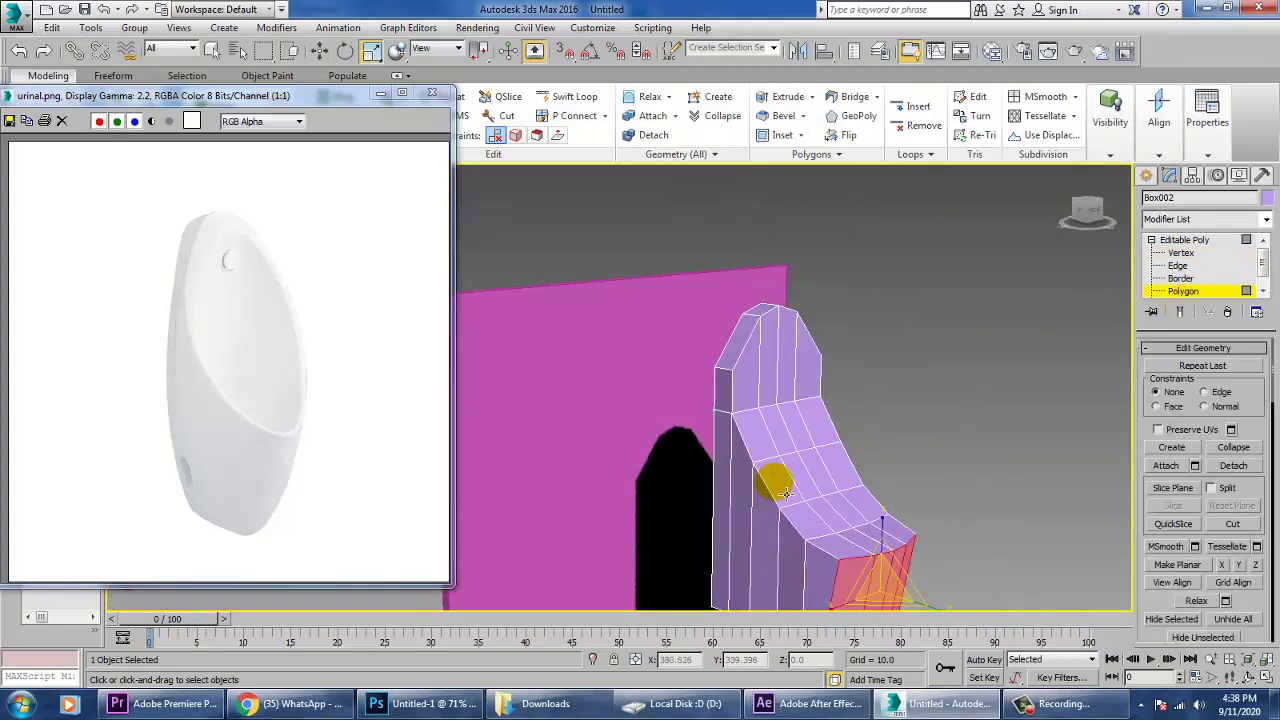
left_click(761, 451)
left_click(783, 449, "ctrl")
left_click(801, 446, "ctrl")
left_click(820, 434, "ctrl")
left_click(843, 476, "ctrl")
left_click(827, 486, "ctrl")
left_click(814, 490, "ctrl")
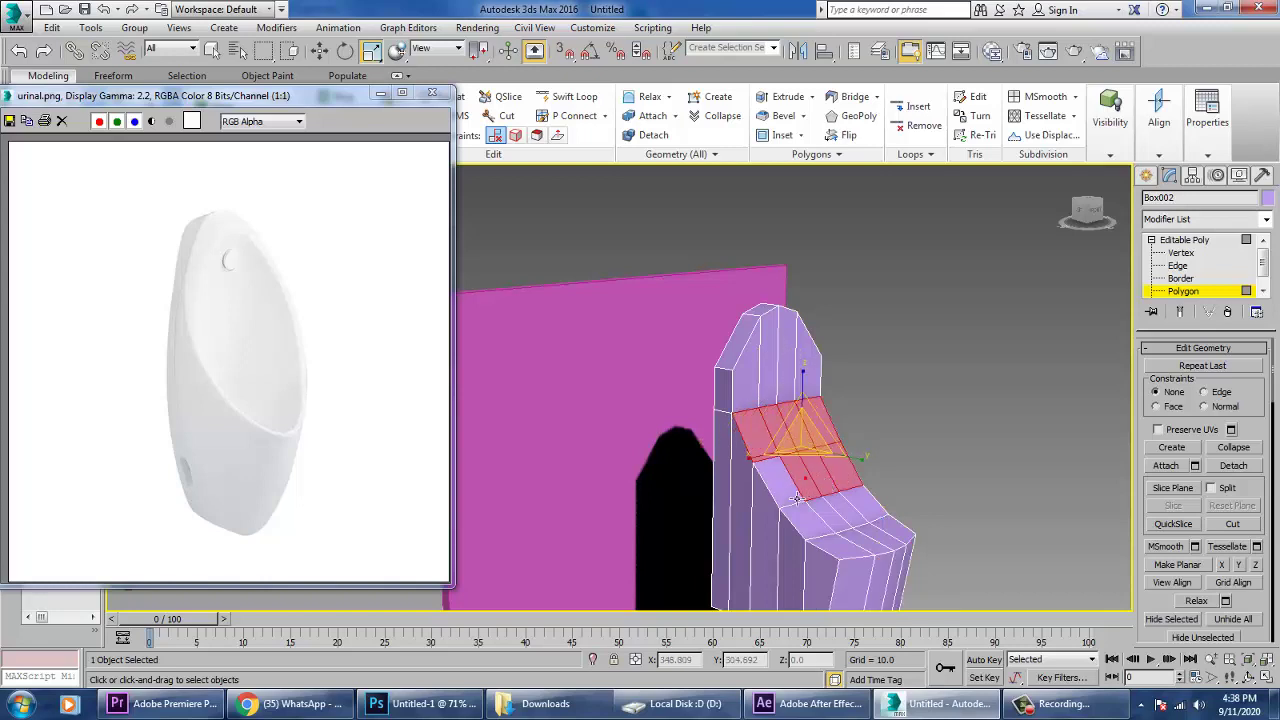
left_click(795, 496, "ctrl")
left_click(840, 530, "ctrl")
left_click(849, 550, "ctrl")
left_click(872, 550, "ctrl")
left_click(888, 546, "ctrl")
left_click(898, 538, "ctrl")
left_click(874, 516, "ctrl")
left_click(820, 536, "ctrl")
key("w")
Inset the selected sloping polygons by 2.294 to create a thin rim around the bowl opening
middle_click_drag(1008, 491, 941, 480, "alt")
scroll(957, 470, "up", 4)
scroll(943, 491, "down", 1)
scroll(948, 480, "down", 2)
scroll(962, 487, "down", 4)
scroll(1170, 575, "up", 8)
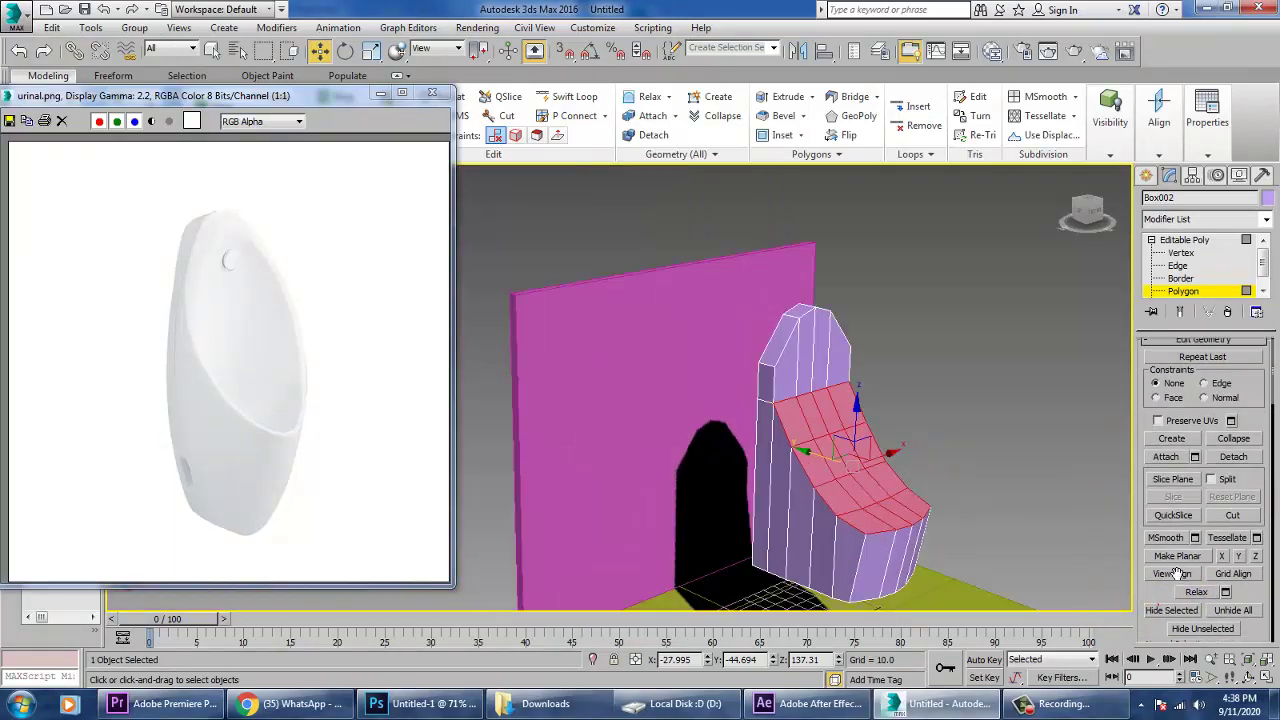
scroll(1241, 597, "down", 1)
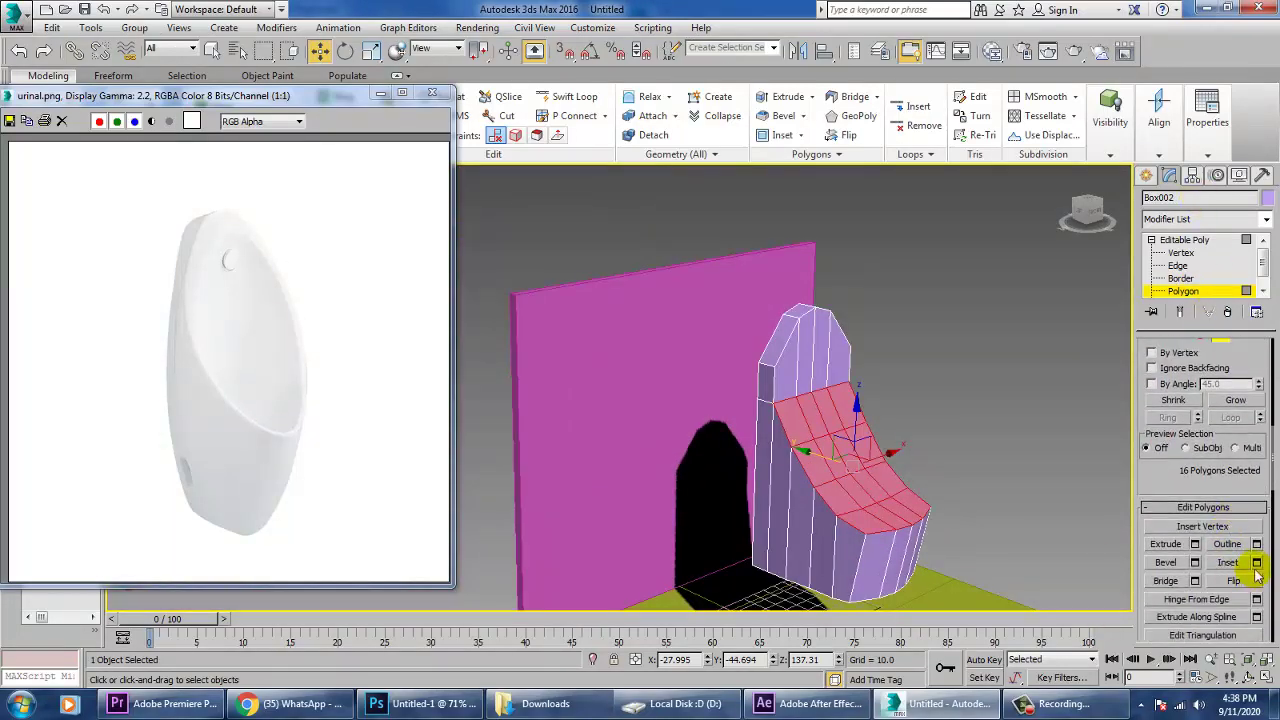
left_click(1257, 563)
scroll(876, 447, "up", 2)
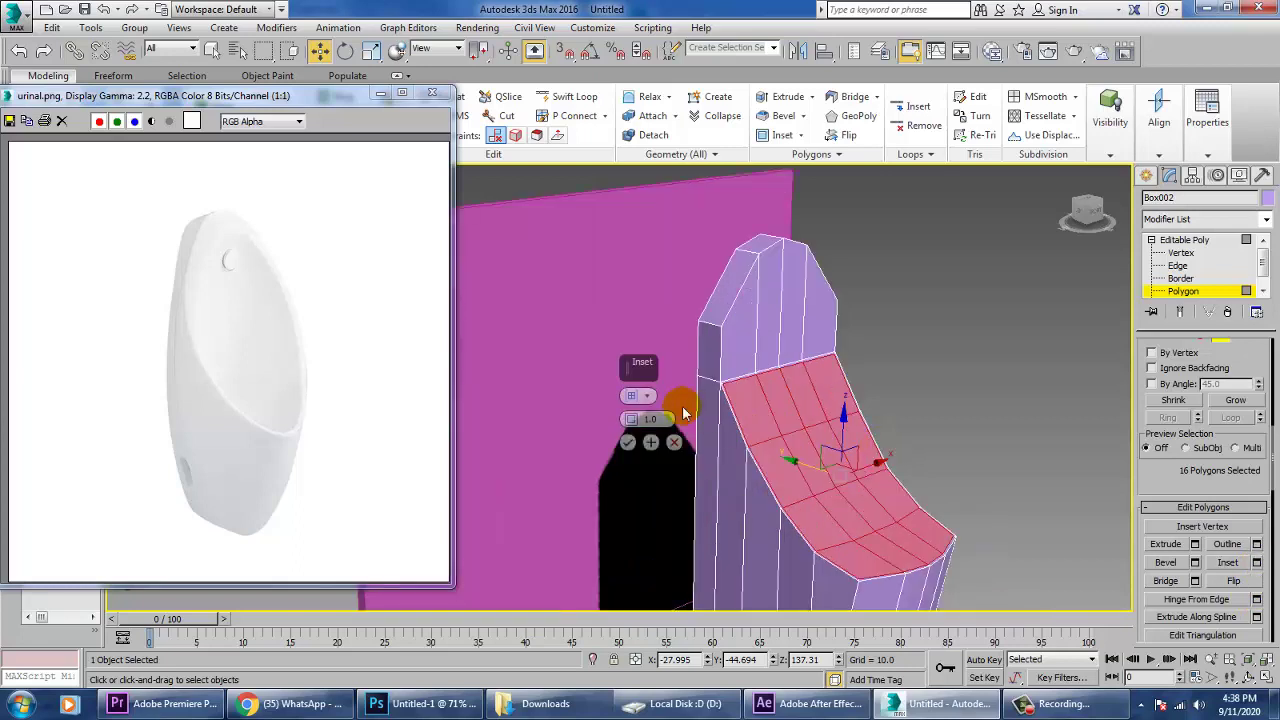
left_click_drag(631, 421, 627, 418)
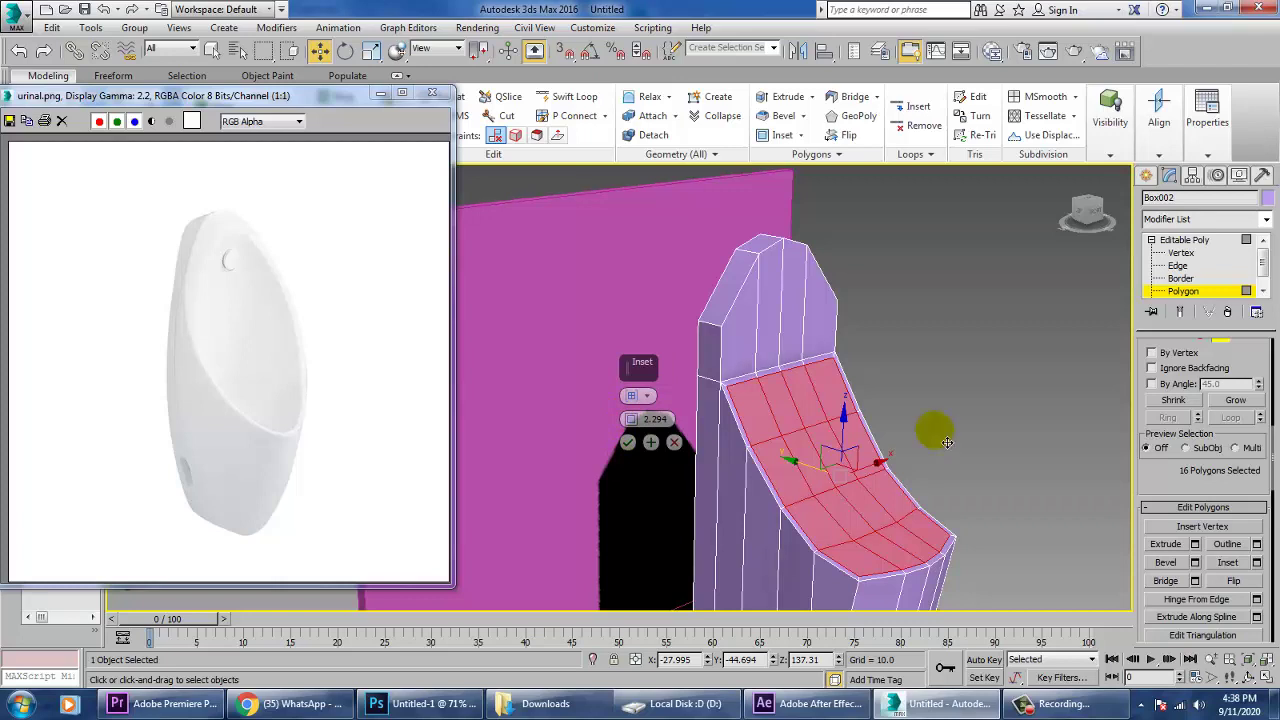
left_click(632, 442)
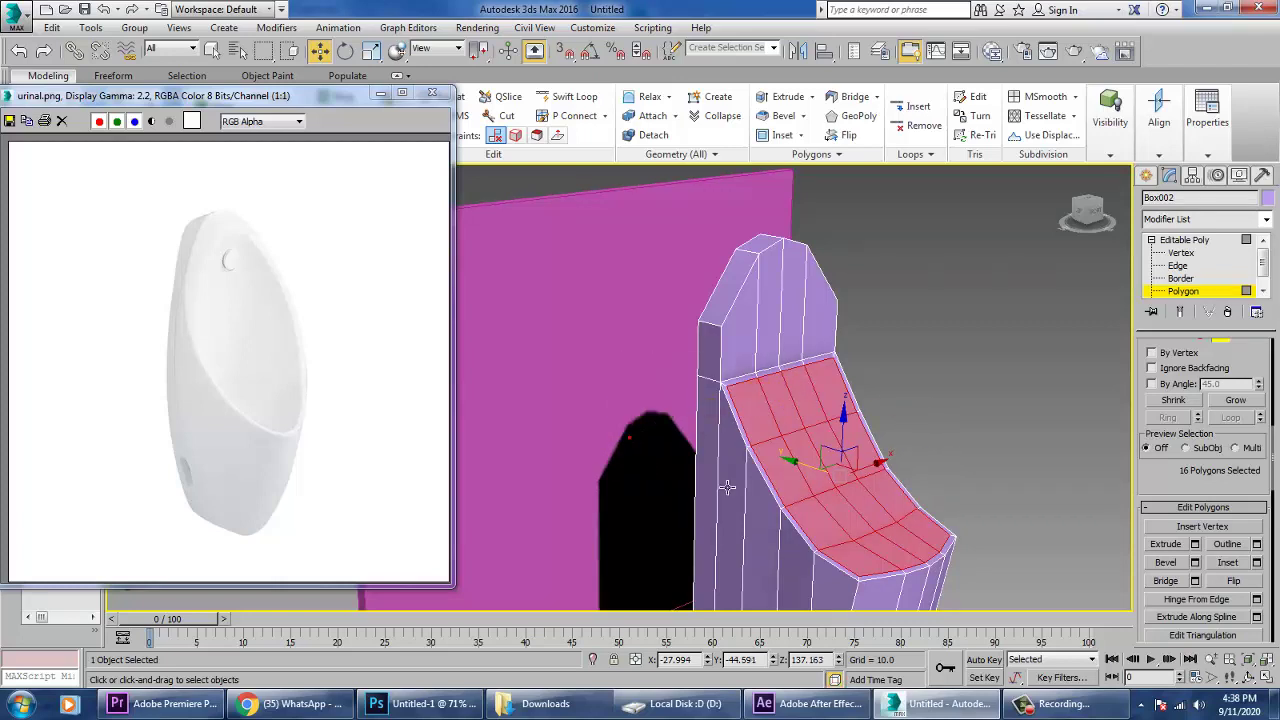
Bevel the inset polygons inward with a height of -48.378 and an outline of -1.647 to hollow out the bowl
left_click(1195, 562)
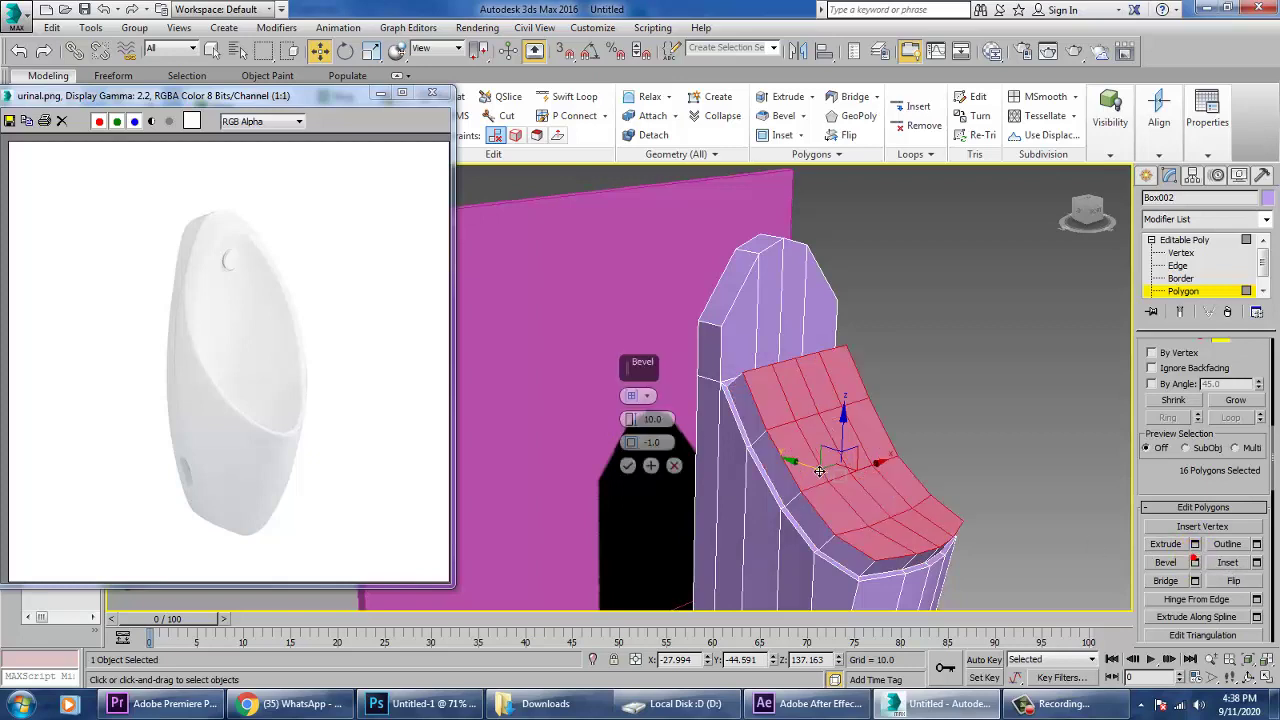
left_click_drag(637, 466, 718, 68)
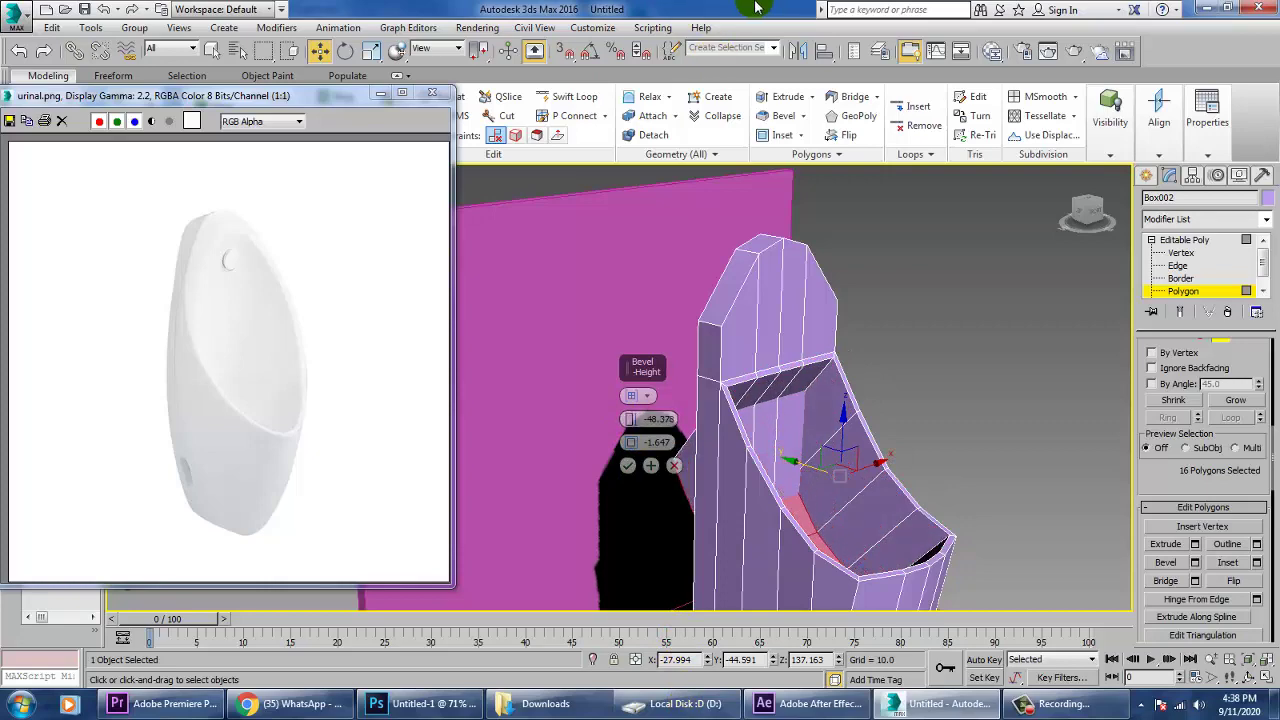
left_click(630, 468)
Lower the 16 selected polygons at the bowl's inner bottom by about 5.7 units in Z
middle_click_drag(785, 478, 867, 309)
key("r")
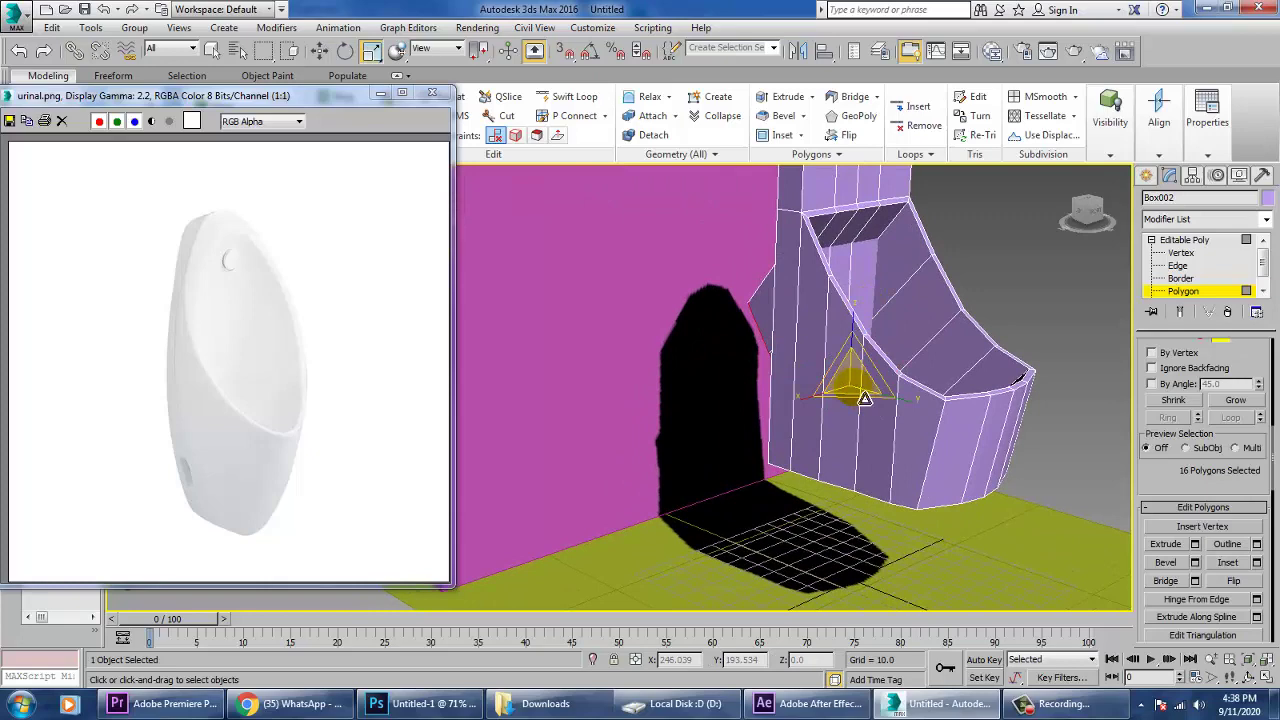
key("w")
middle_click_drag(897, 323, 980, 350, "alt")
scroll(980, 350, "down", 4)
scroll(880, 390, "up", 5)
middle_click_drag(908, 386, 811, 455, "alt")
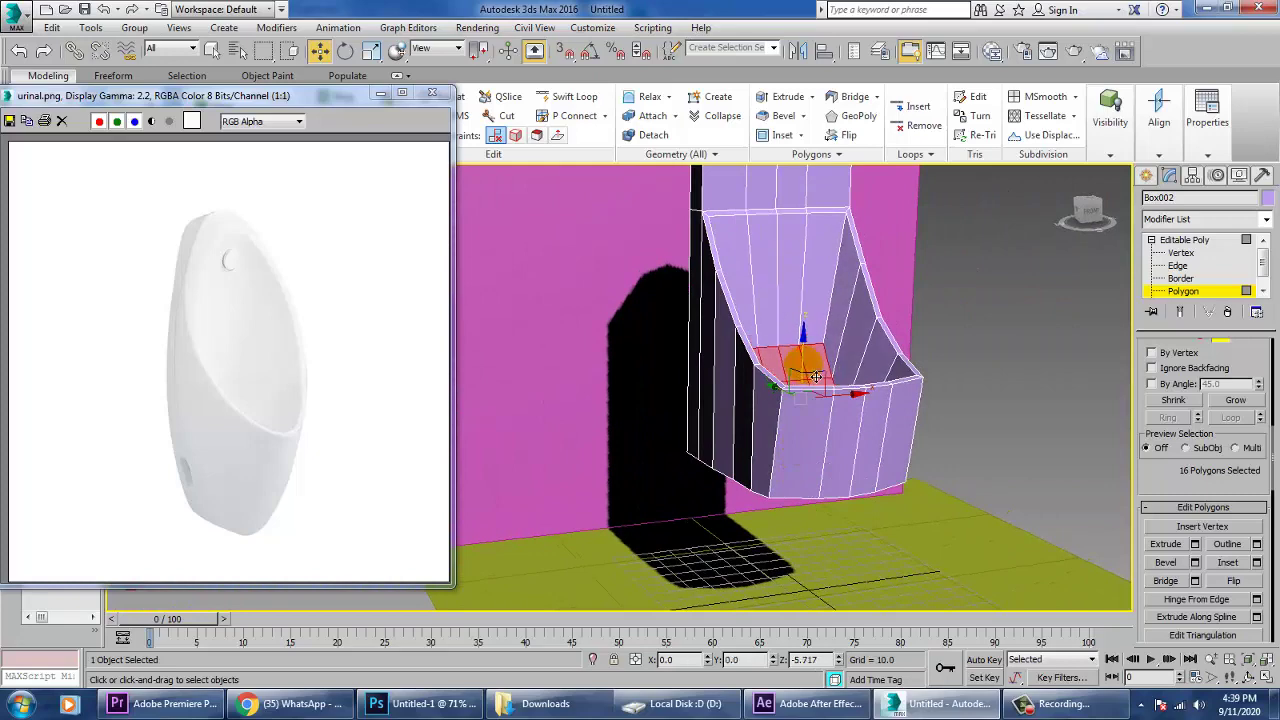
scroll(817, 376, "down", 3)
scroll(875, 391, "up", 4)
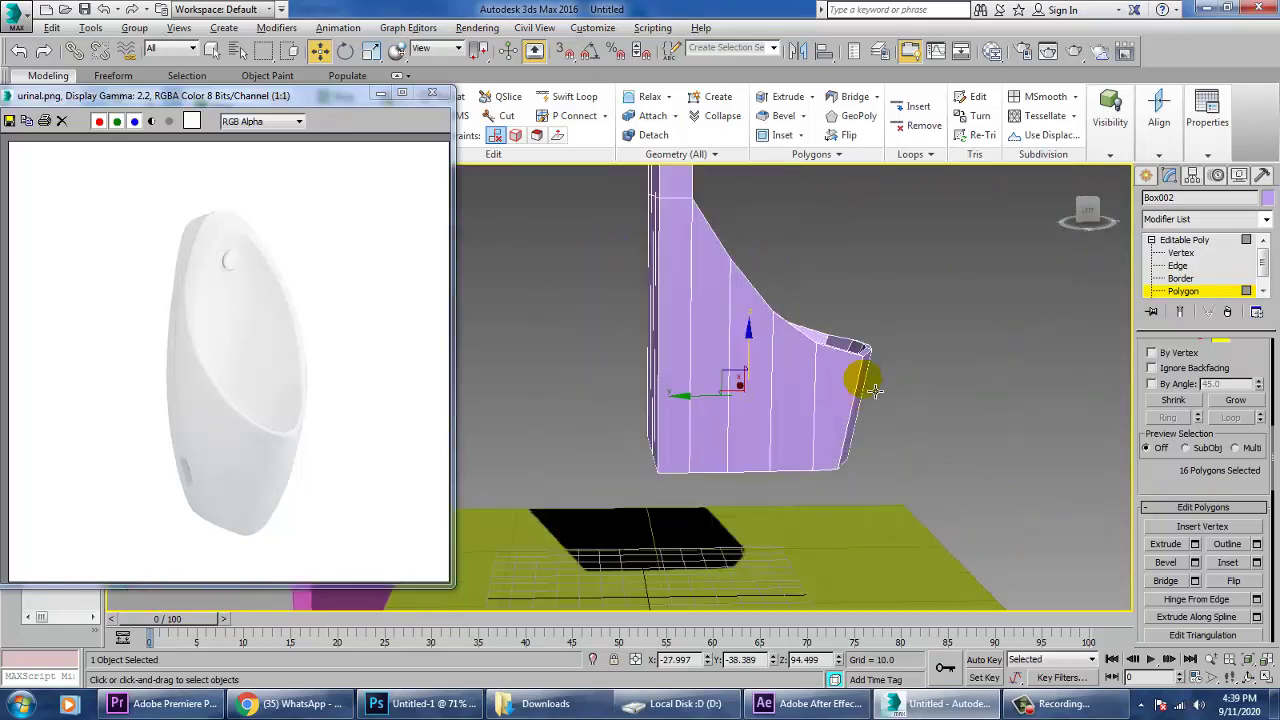
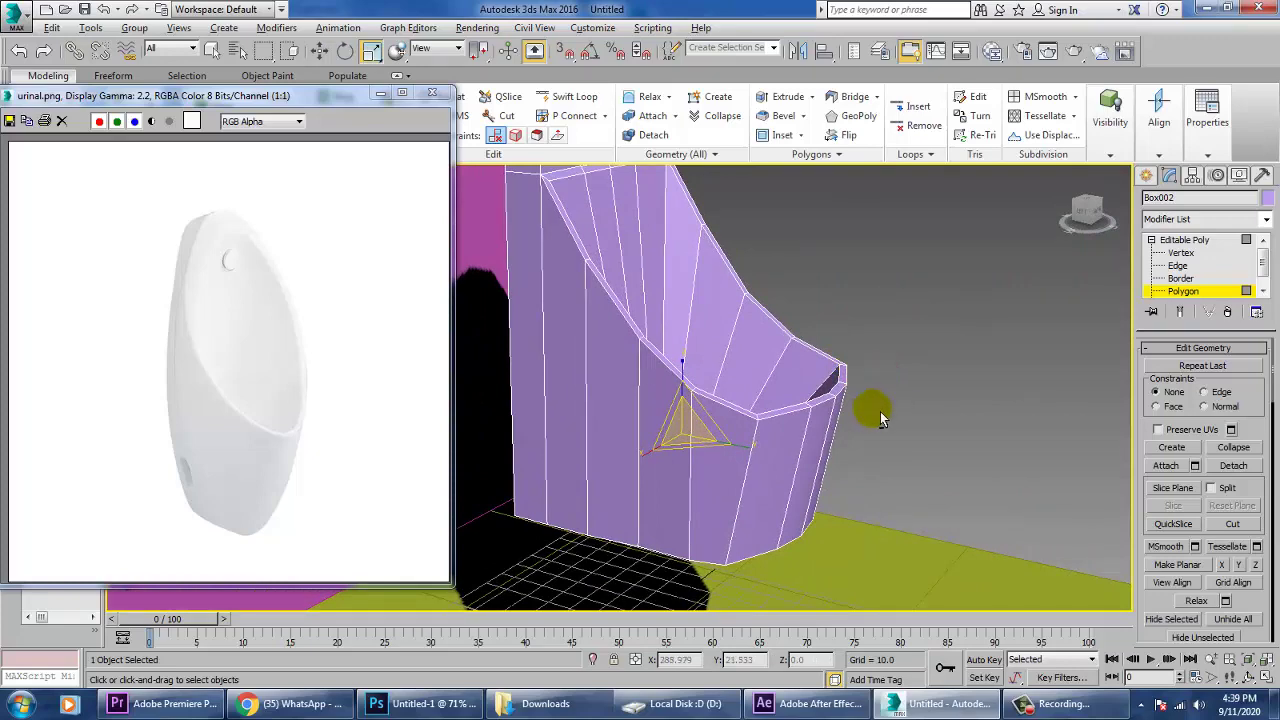
Move the urinal's entire bottom row of vertices down to a Z of about 56.7
middle_click_drag(880, 405, 940, 379, "alt")
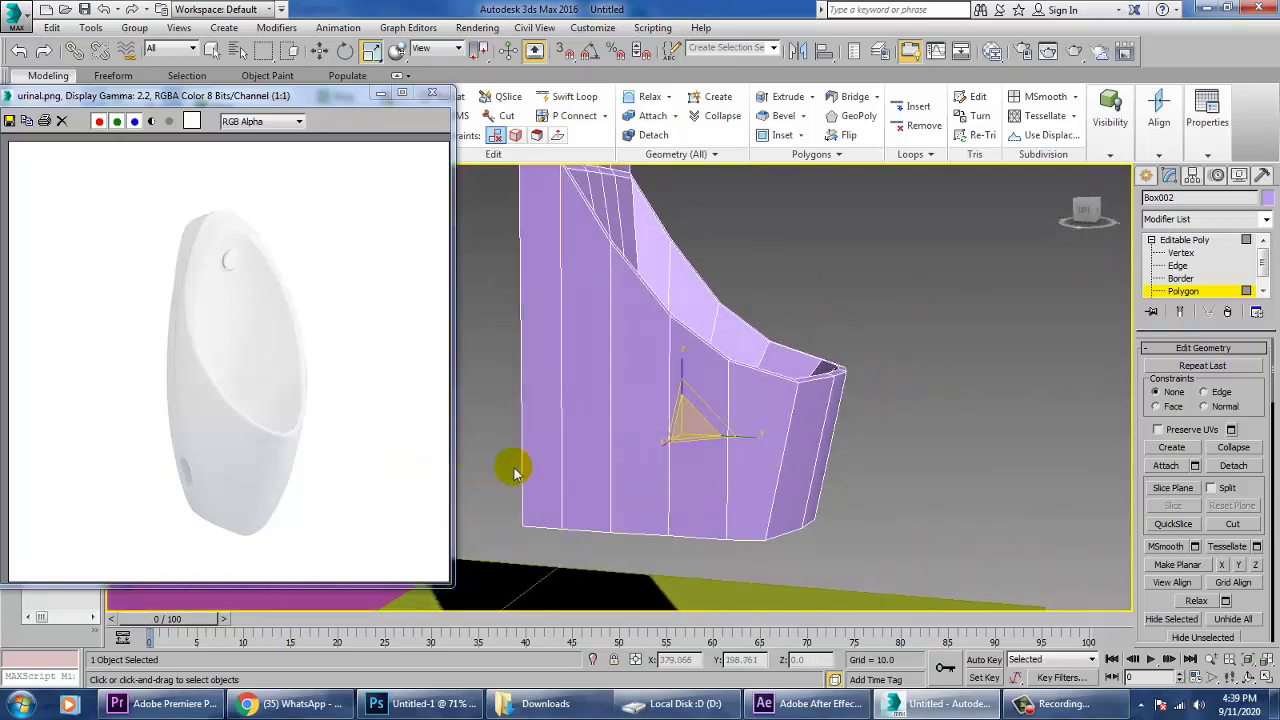
key("w")
key("1")
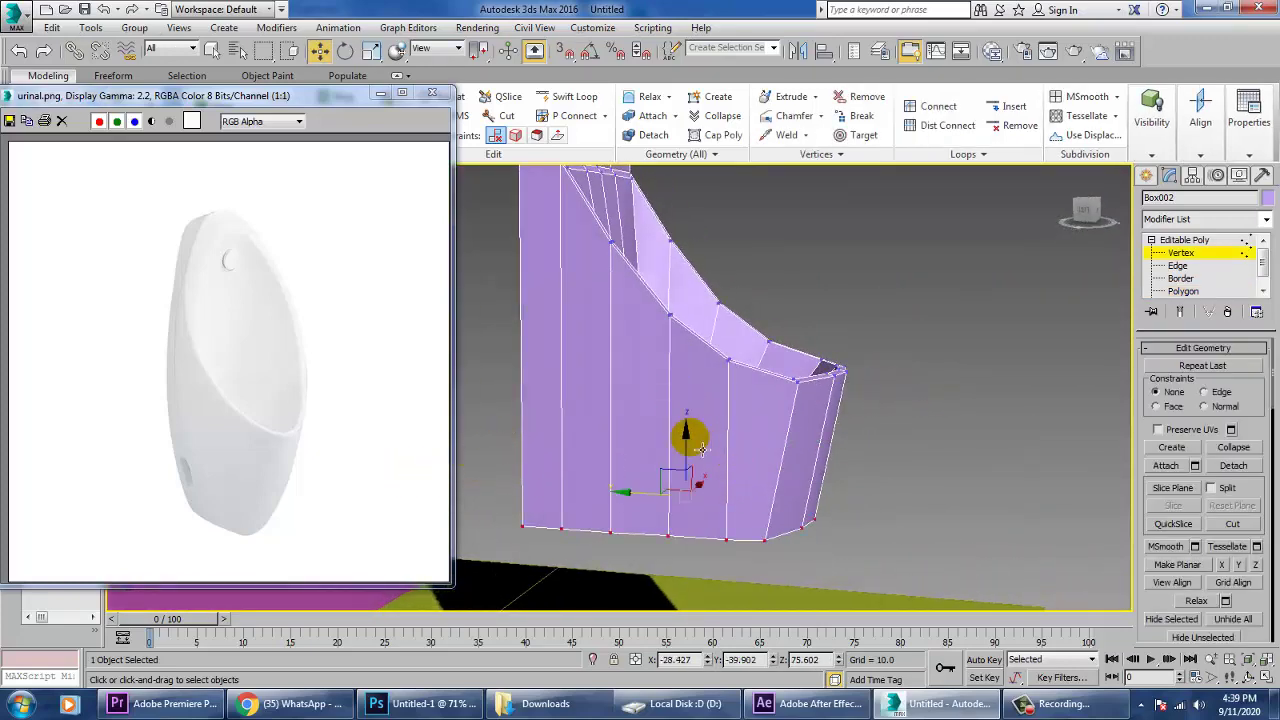
left_click_drag(695, 449, 696, 507)
Select the front vertices of the underside and move them back toward the wall to slant the front face inward
scroll(730, 489, "down", 3)
middle_click_drag(770, 482, 884, 418, "alt")
scroll(771, 511, "up", 2)
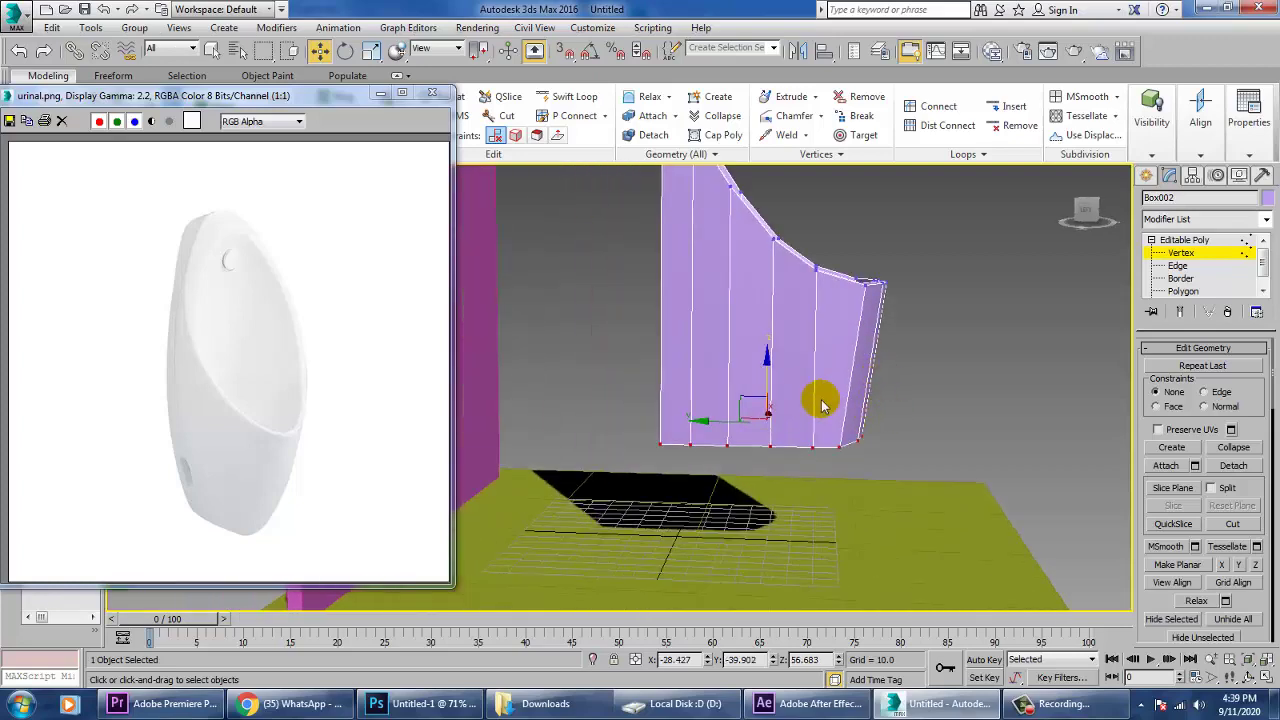
left_click(816, 446)
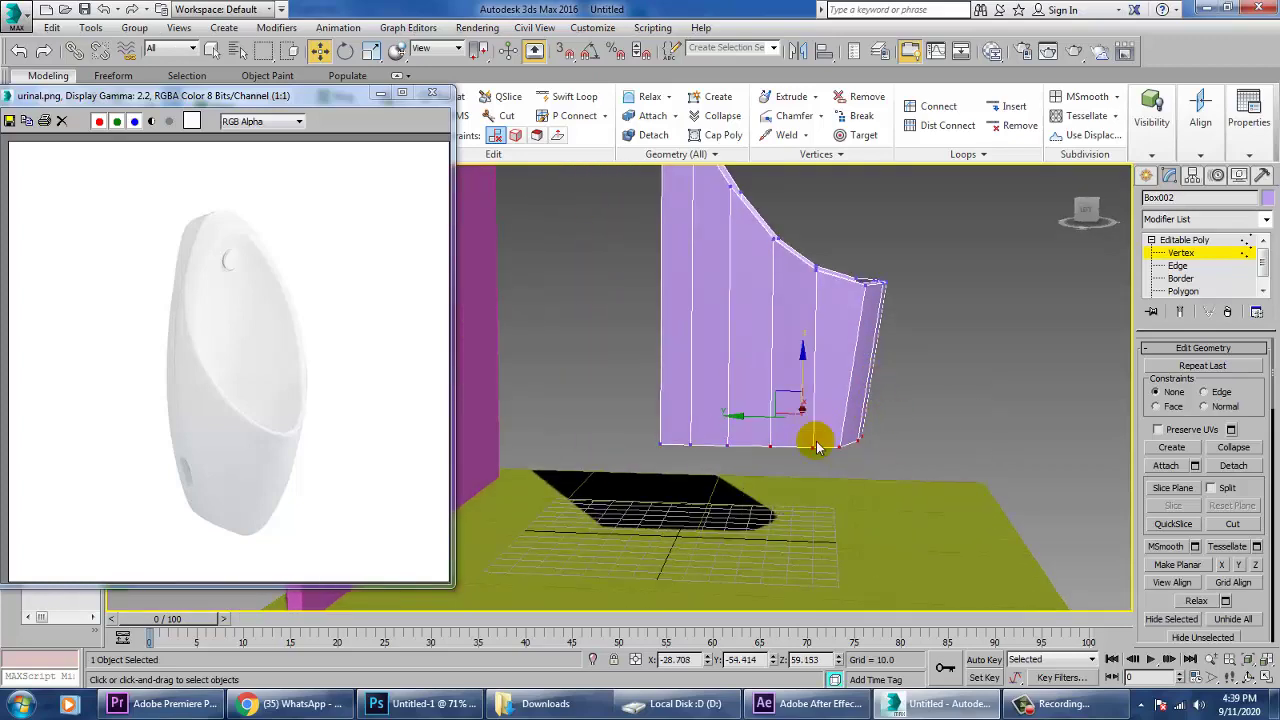
mouse_move(751, 431)
left_mouse_down()
mouse_move(714, 414)
mouse_move(752, 436)
mouse_move(733, 430)
left_mouse_up()
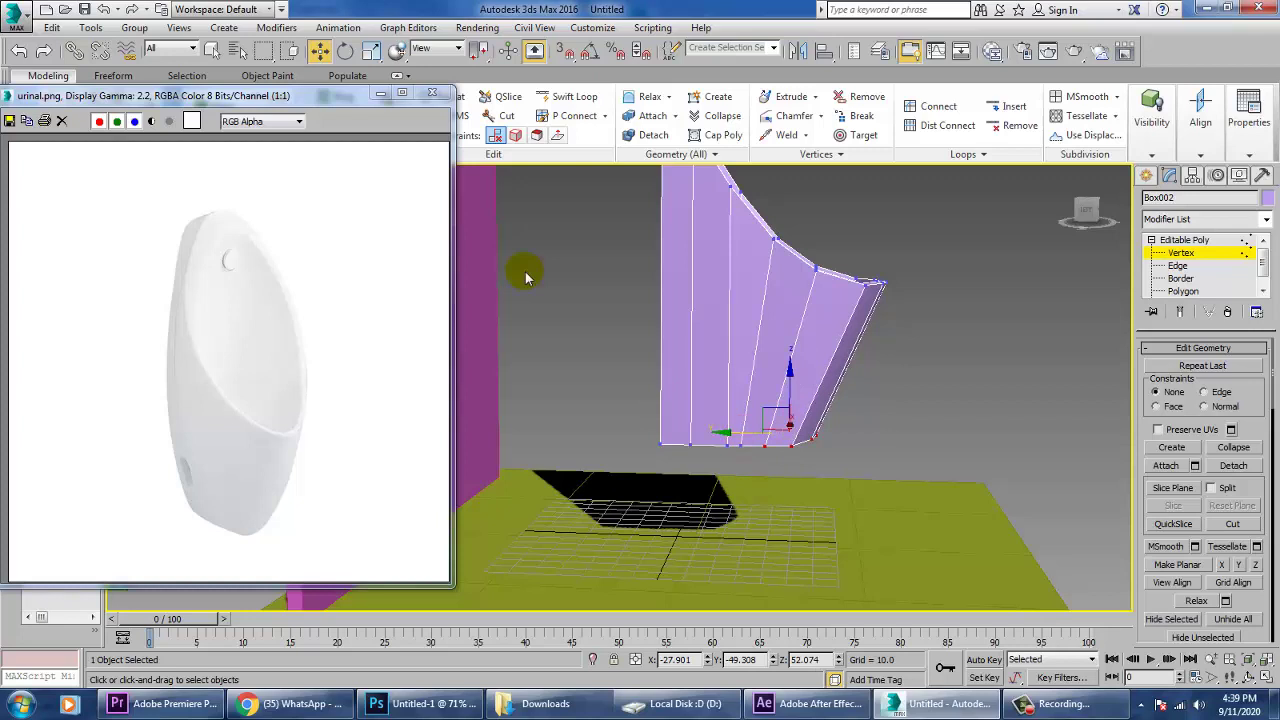
Add two horizontal edge loops around the urinal's lower body with Swift Loop
left_click(572, 96)
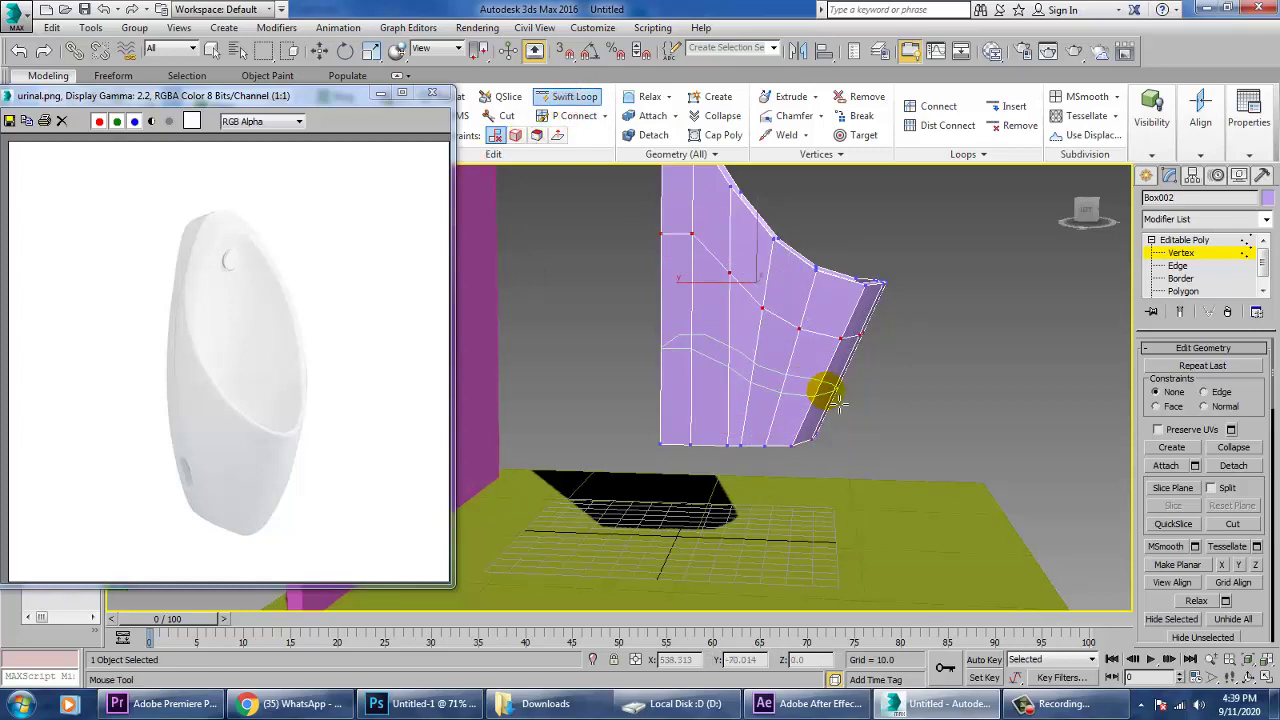
key("alt+w")
right_click(592, 494)
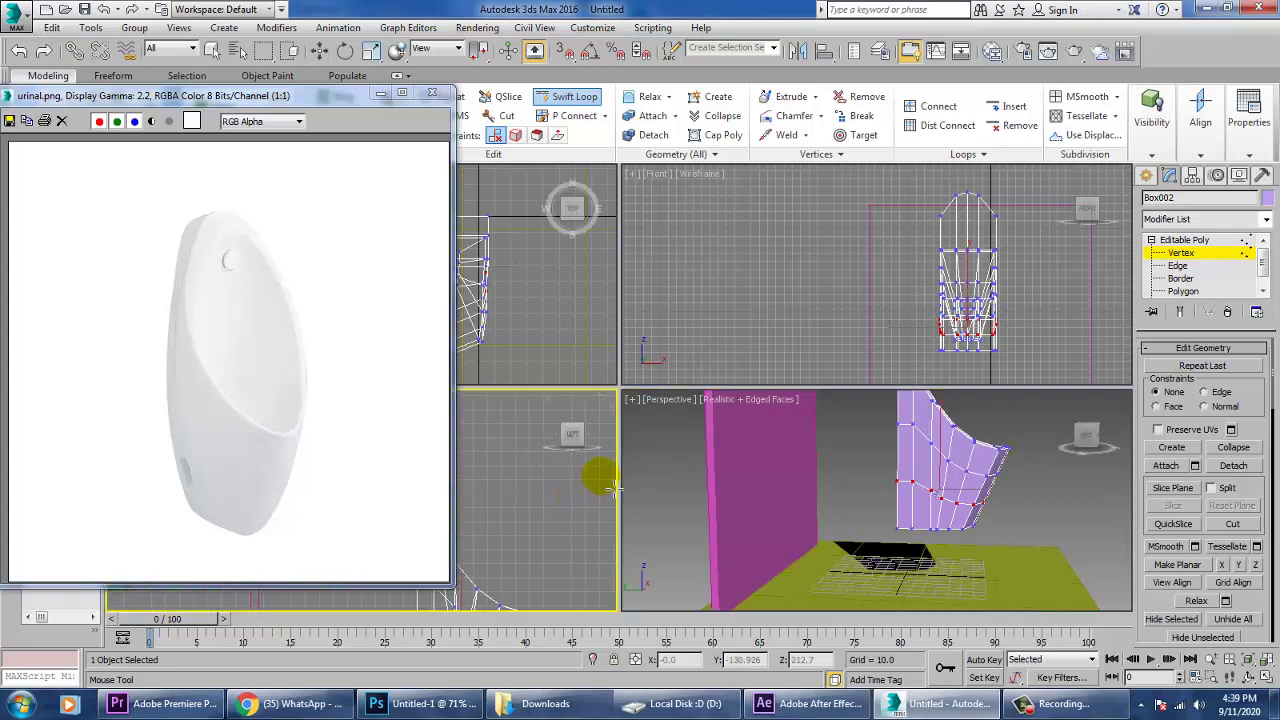
key("w")
In the Left view, move the frontmost vertices of both new loops outward to Y -75.589 to round the front profile
middle_click_drag(586, 511, 594, 434)
key("1")
middle_click_drag(614, 538, 614, 449)
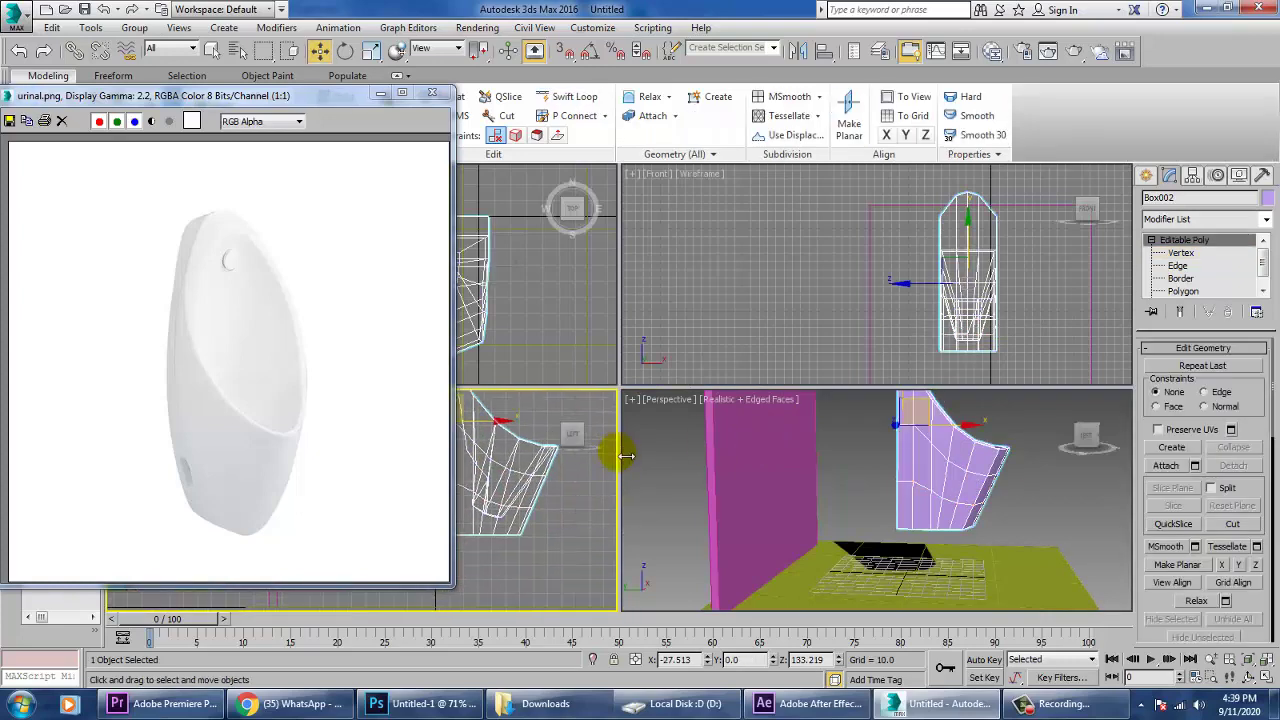
key("alt+w")
key("1")
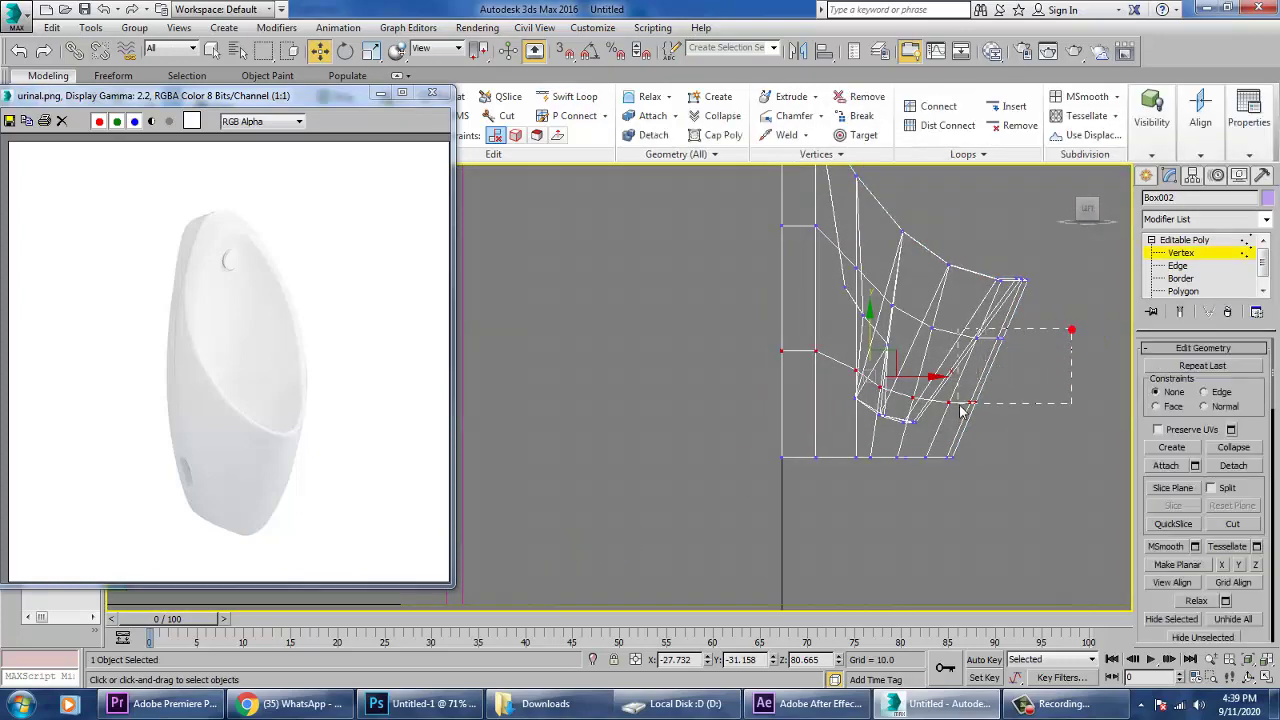
left_click_drag(958, 428, 960, 426)
scroll(985, 380, "up", 2)
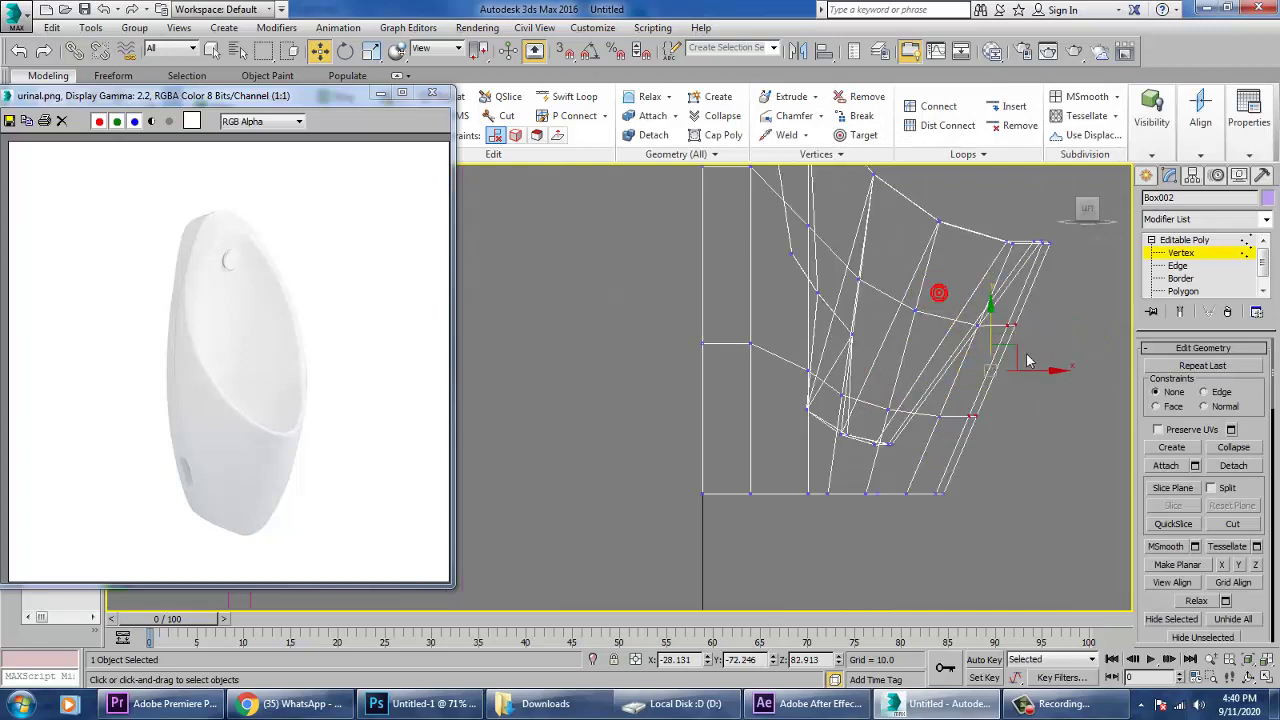
left_click_drag(1048, 381, 1064, 384)
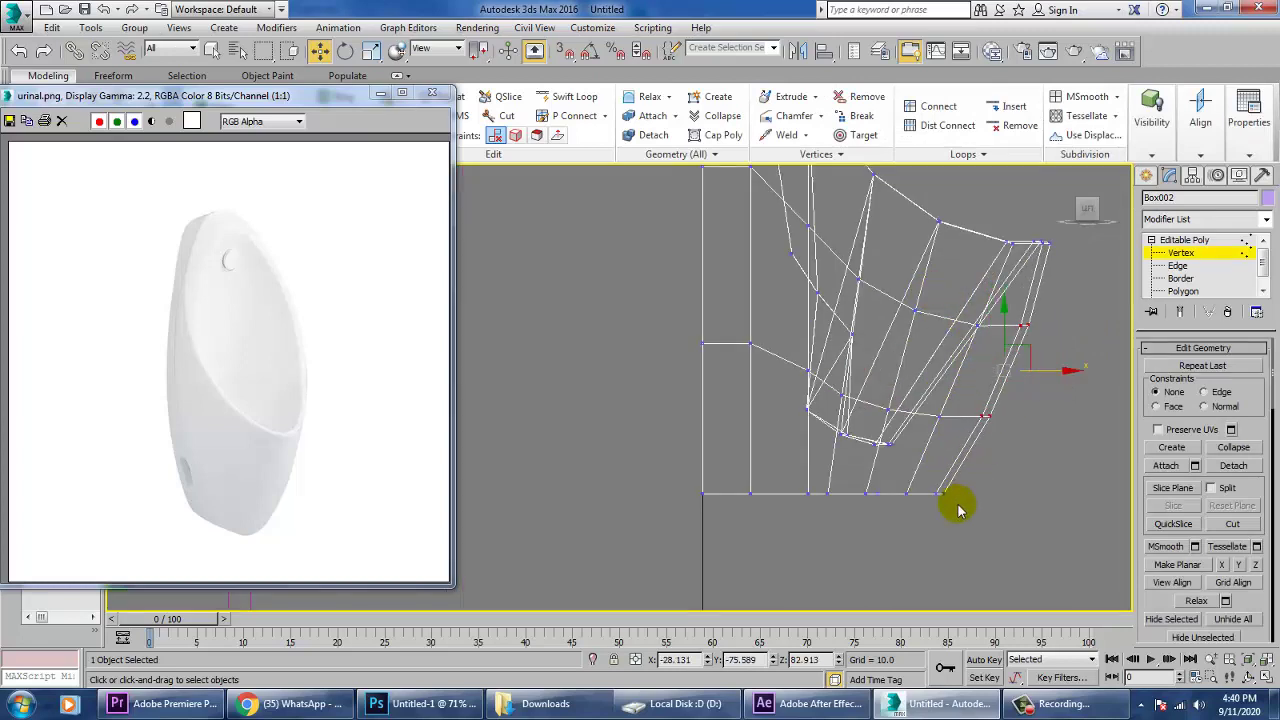
In the Perspective view, add two horizontal Swift Loop edge loops around the bowl's inner walls, near the rim and halfway down
key("alt+w")
right_click(903, 489)
key("alt+w")
middle_click_drag(903, 489, 839, 527, "alt")
middle_click_drag(842, 471, 846, 412, "alt")
scroll(876, 453, "up", 4)
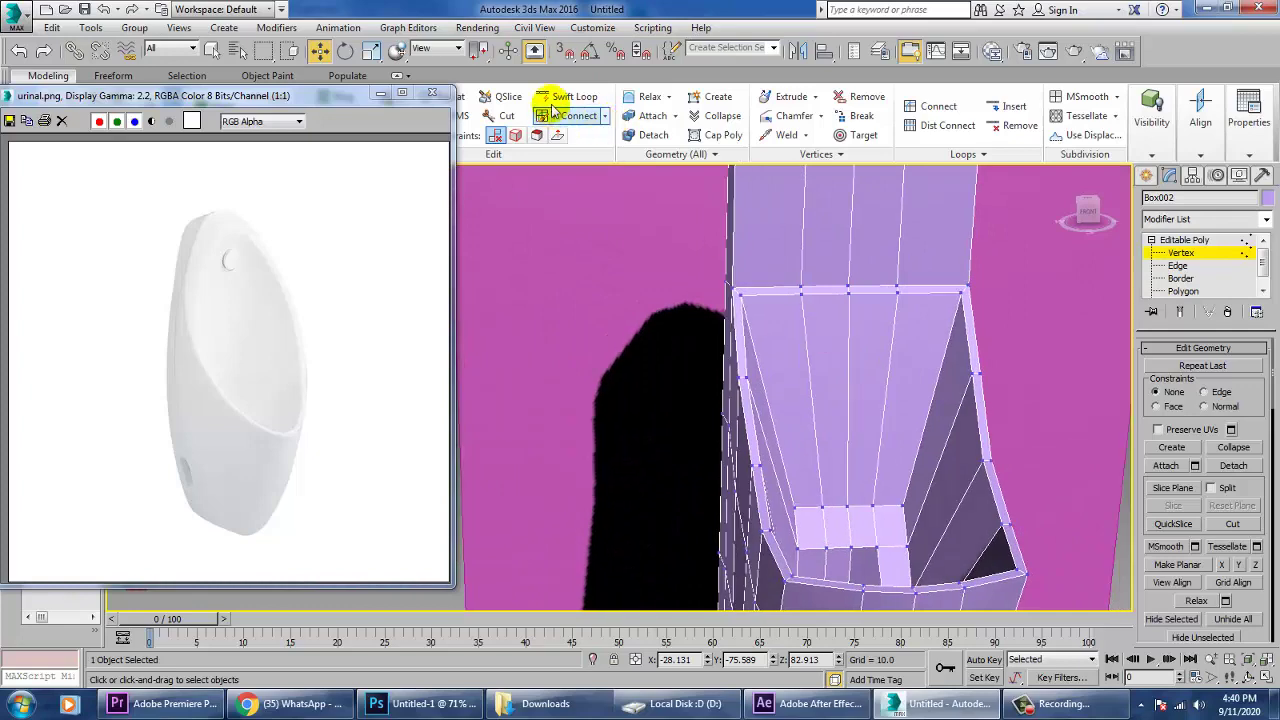
left_click(567, 96)
left_click(898, 327)
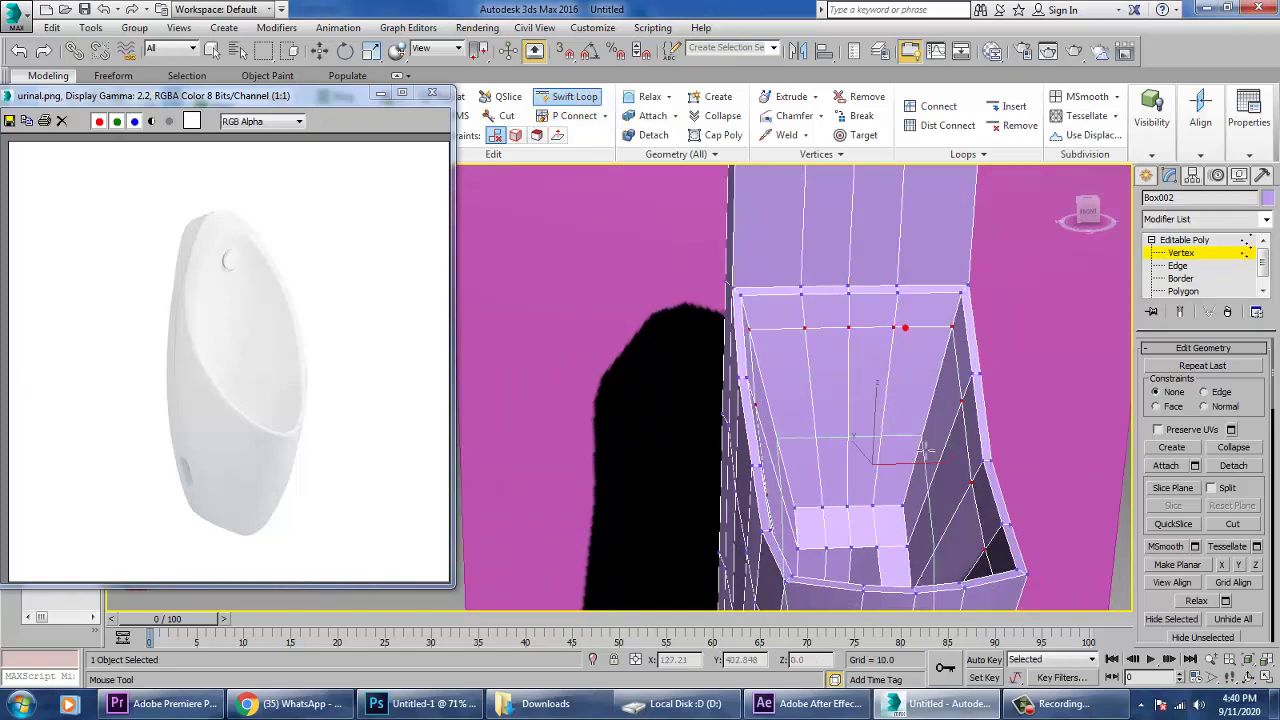
left_click(909, 412)
key("w")
right_click(918, 417)
middle_click_drag(918, 417, 851, 377, "alt")
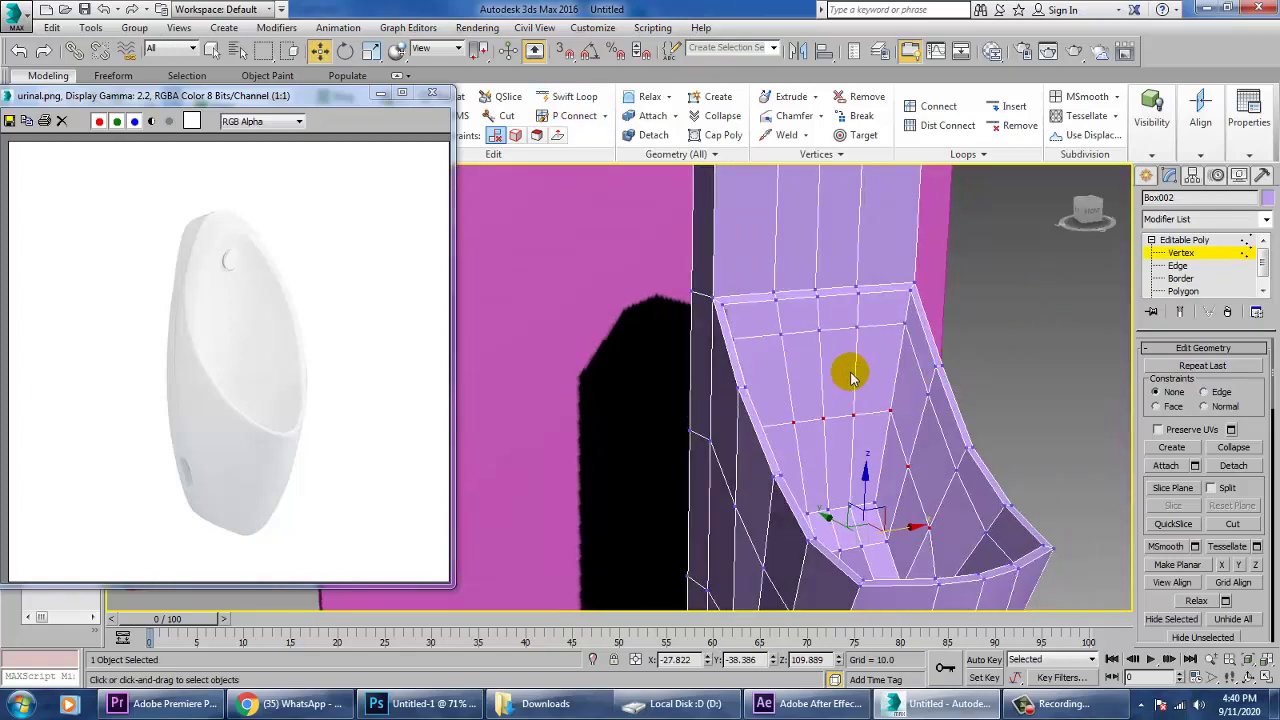
Leave vertex editing and apply a TurboSmooth modifier to the whole urinal
scroll(903, 402, "down", 8)
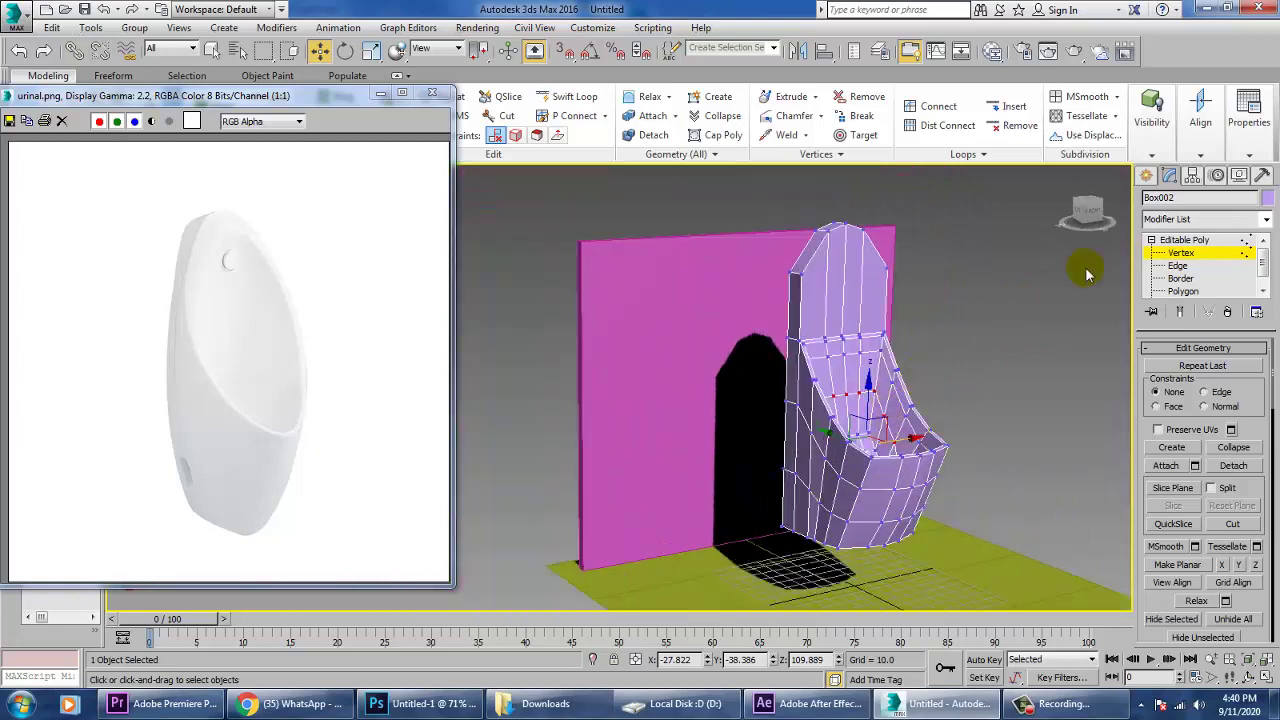
left_click(1184, 240)
left_click(1262, 219)
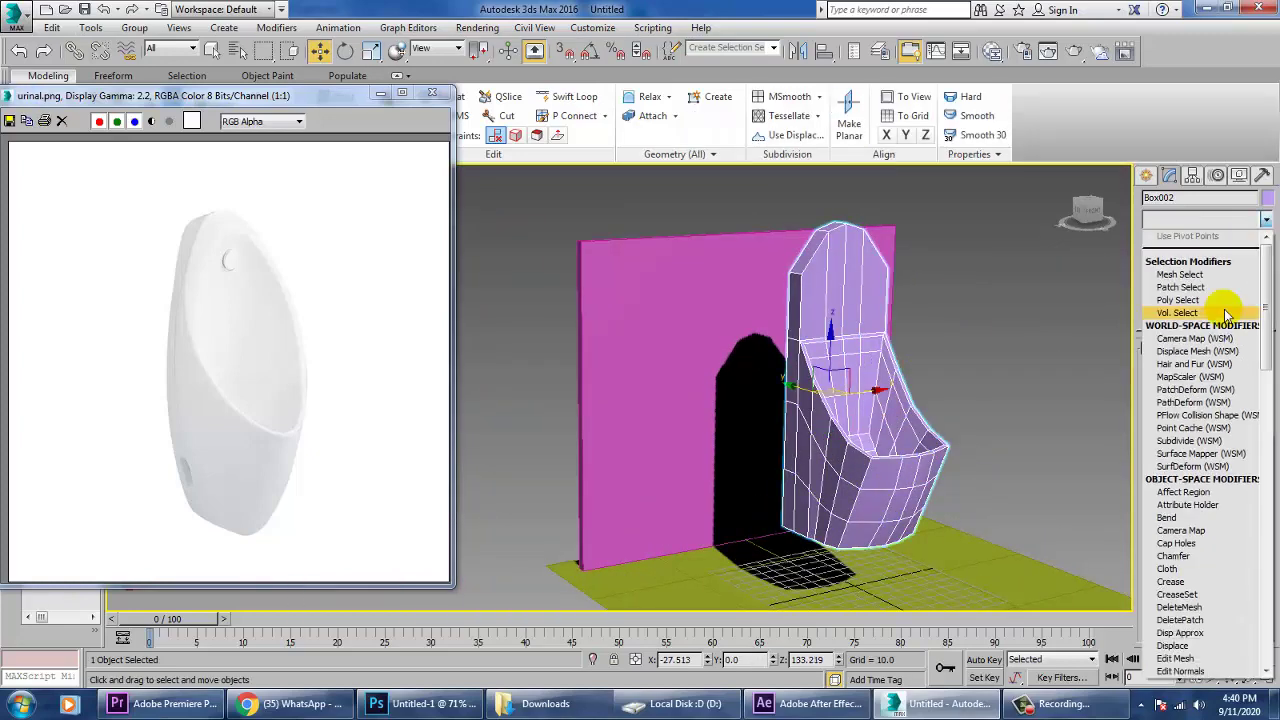
key("t")
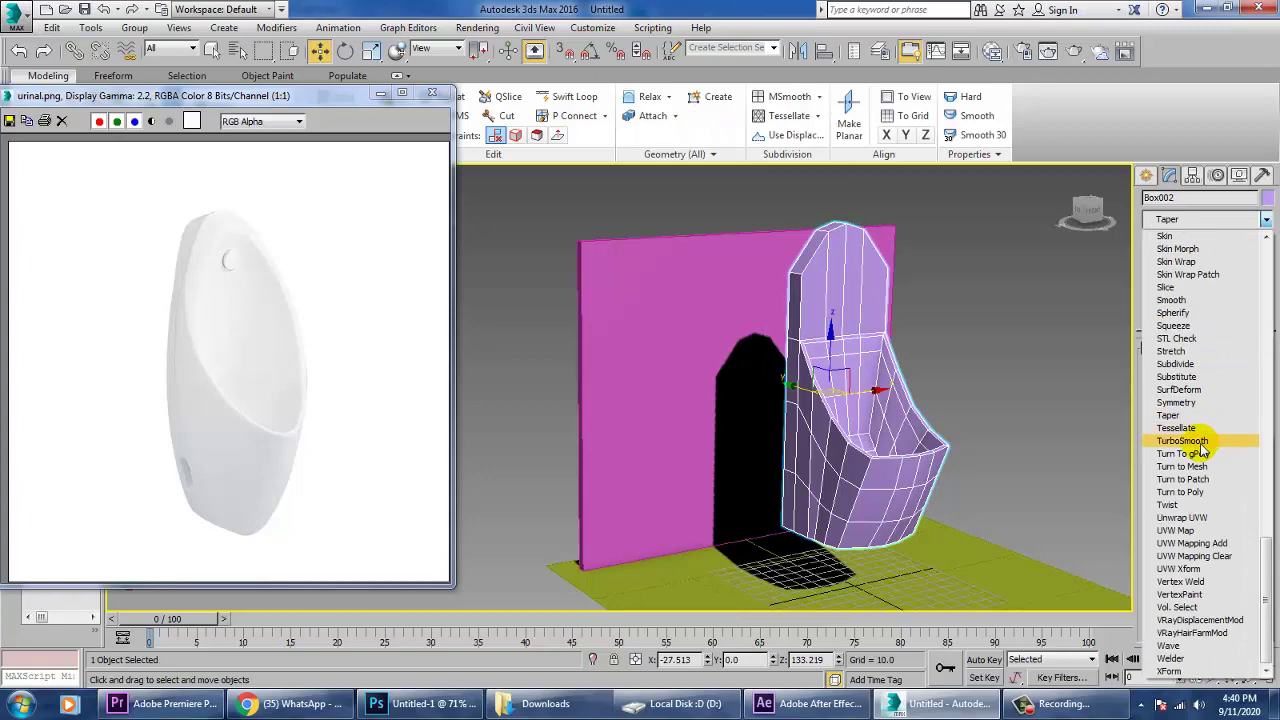
left_click(1200, 446)
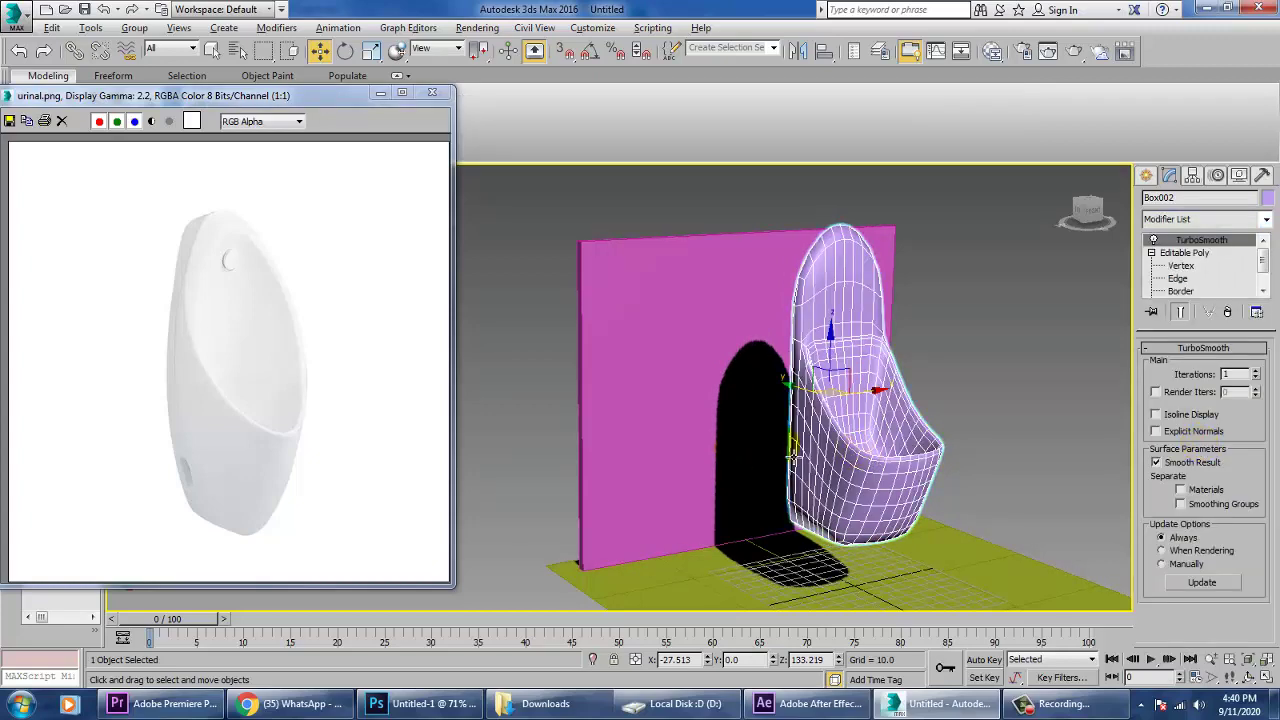
Inspect the smoothed bowl up close, and switch the TurboSmooth effect off to show the base mesh
mouse_move(790, 448)
middle_mouse_down("alt")
mouse_move(830, 430)
mouse_move(709, 423)
mouse_move(790, 442)
middle_mouse_up("alt")
scroll(790, 442, "up", 5)
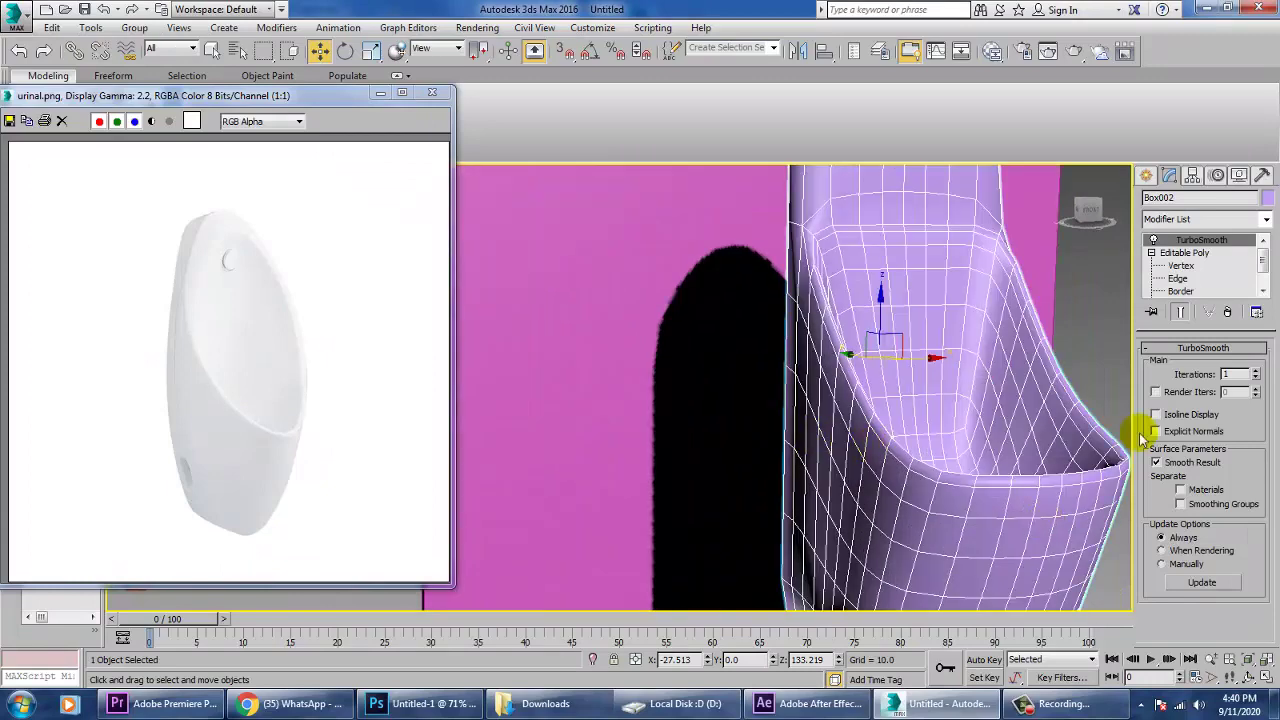
left_click(1153, 241)
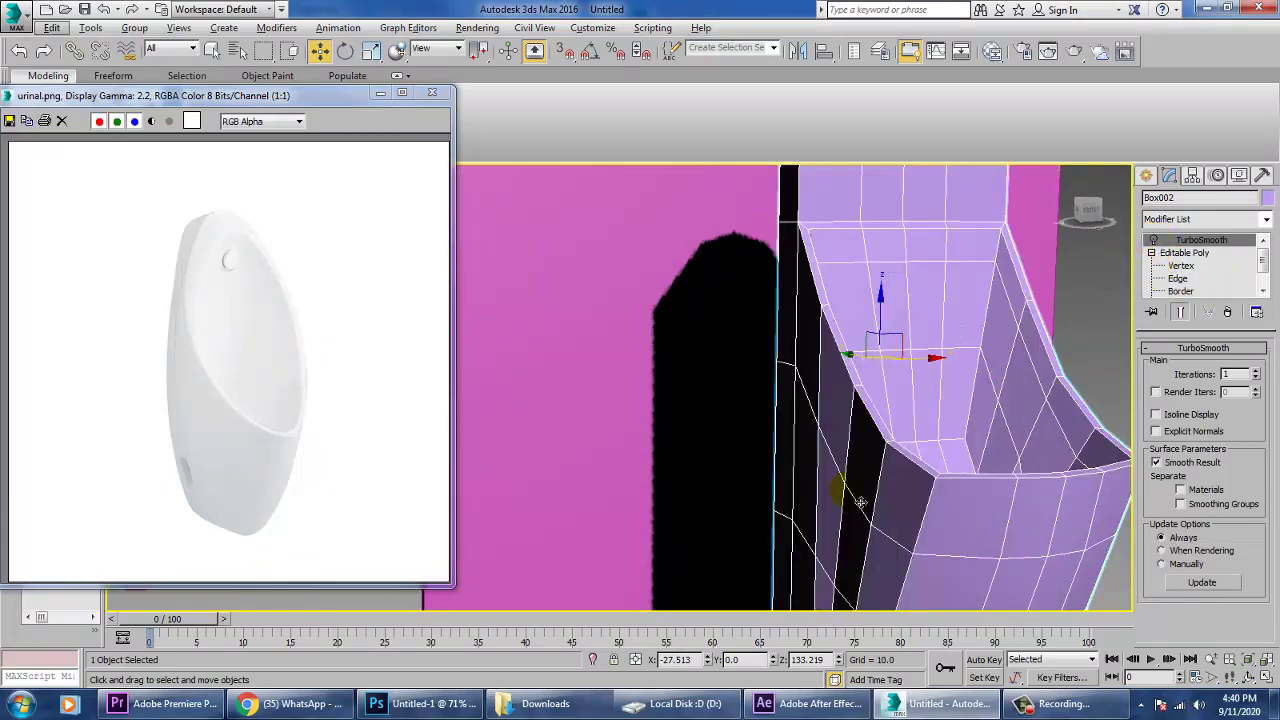
scroll(908, 395, "down", 6)
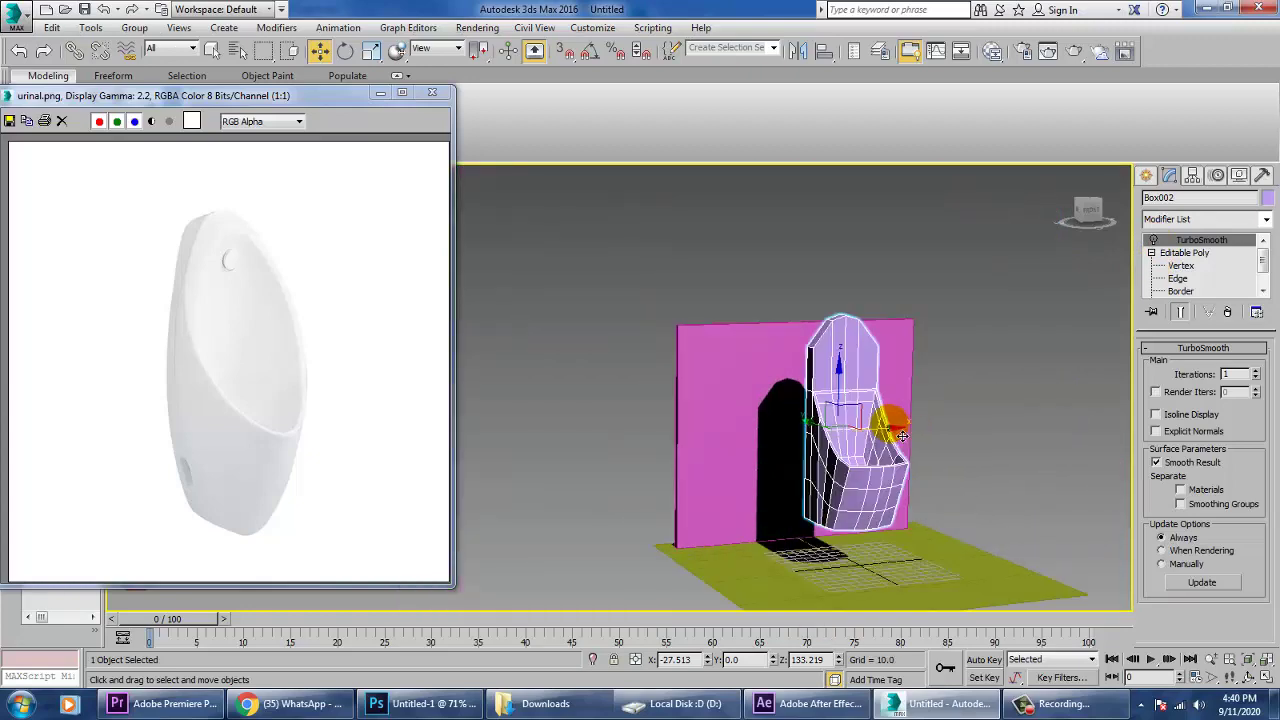
Save the scene to the Desktop as urinal
key("ctrl+s")
left_click(46, 152)
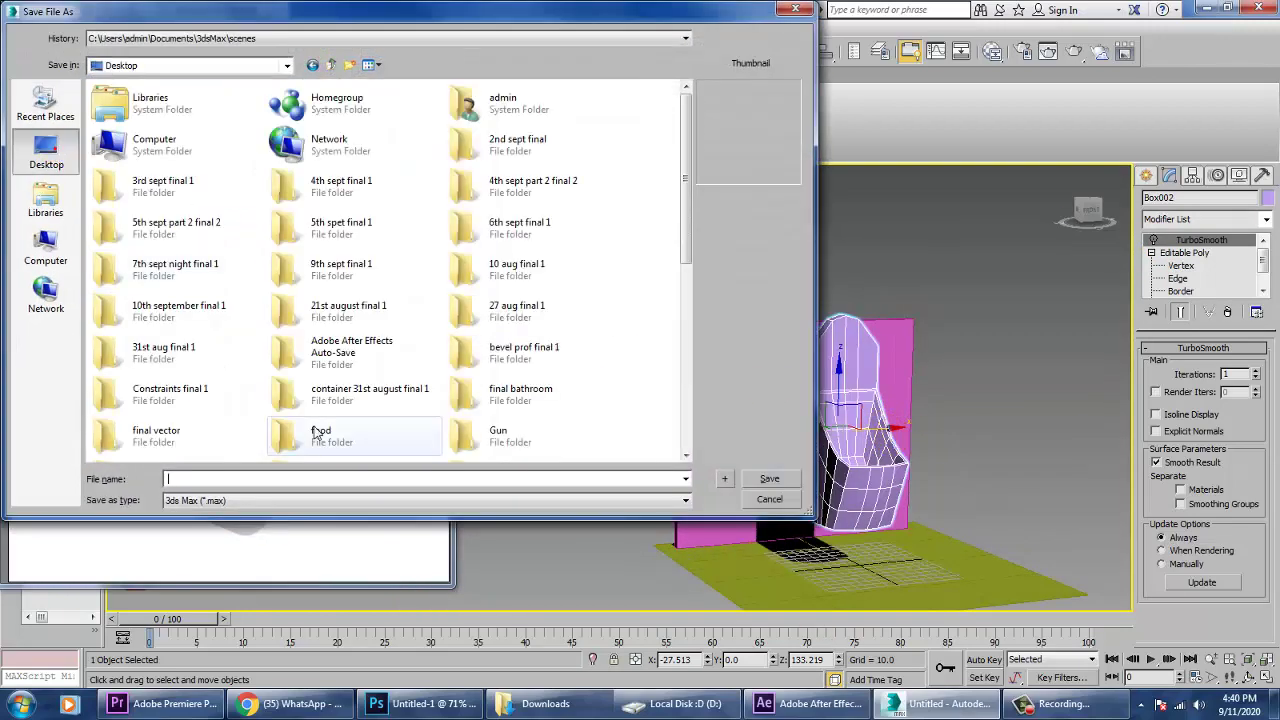
type("urinal")
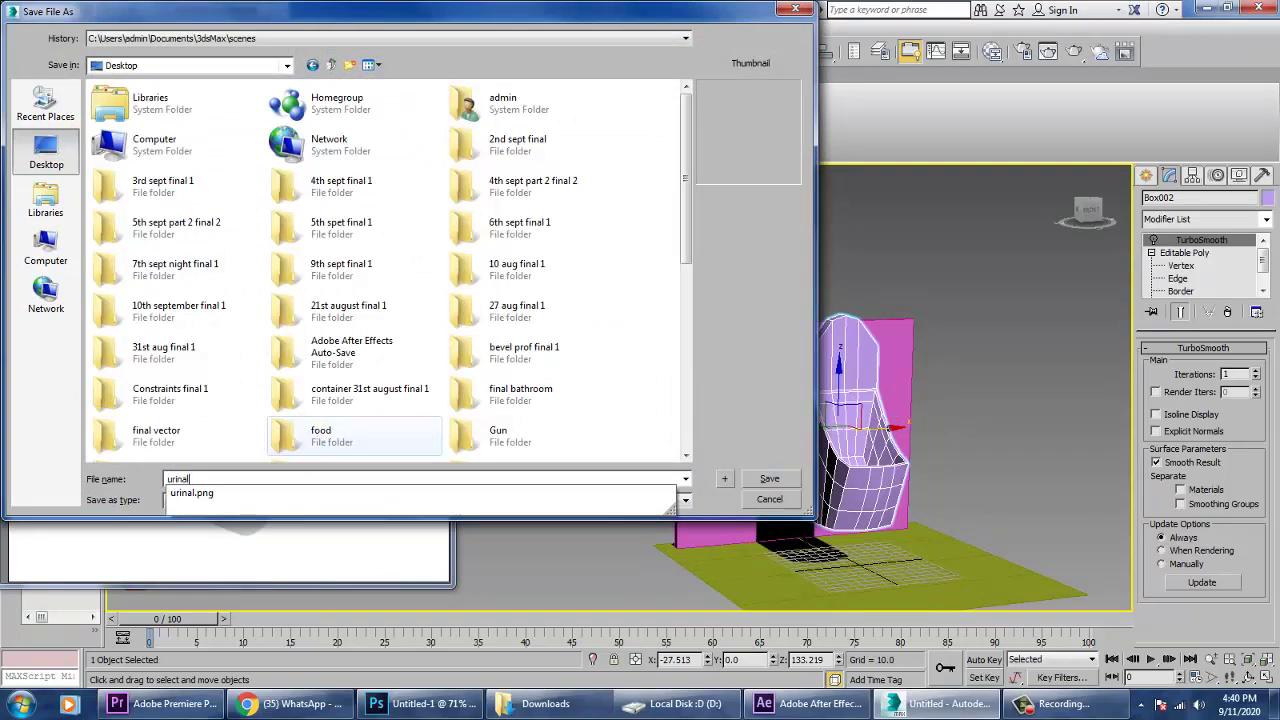
key("Return")
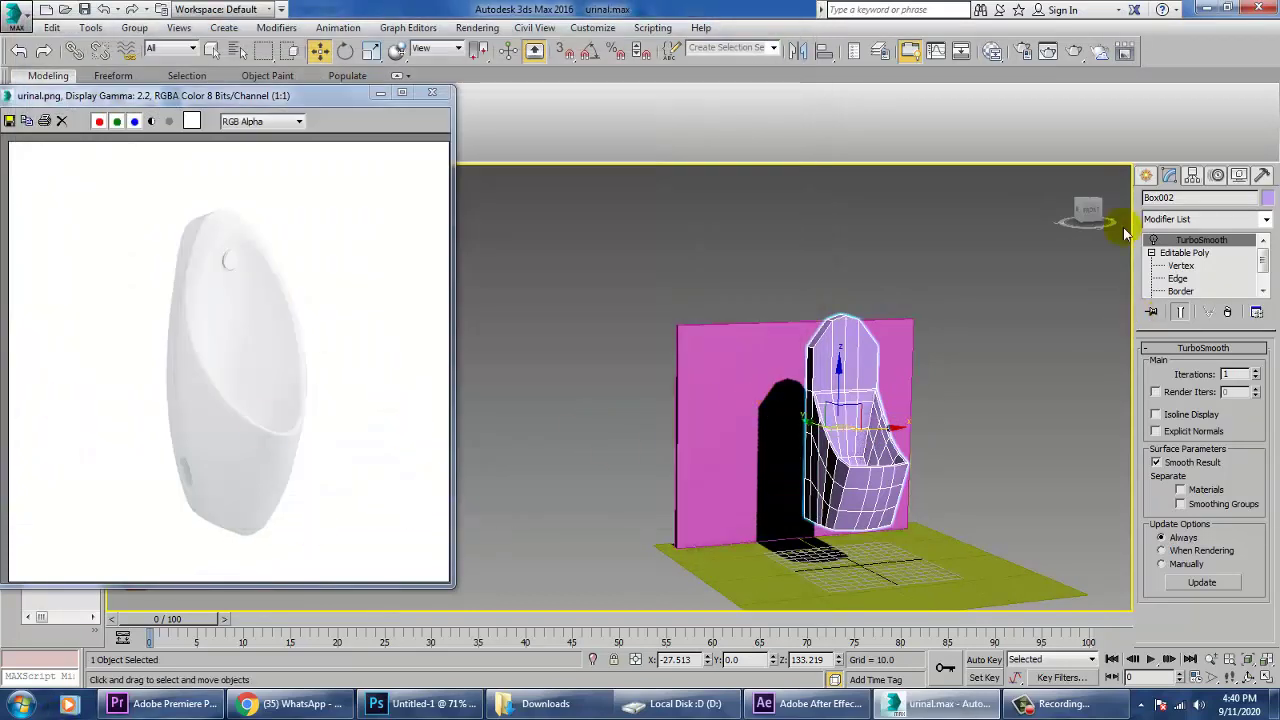
left_click(1186, 254)
scroll(900, 420, "up", 5)
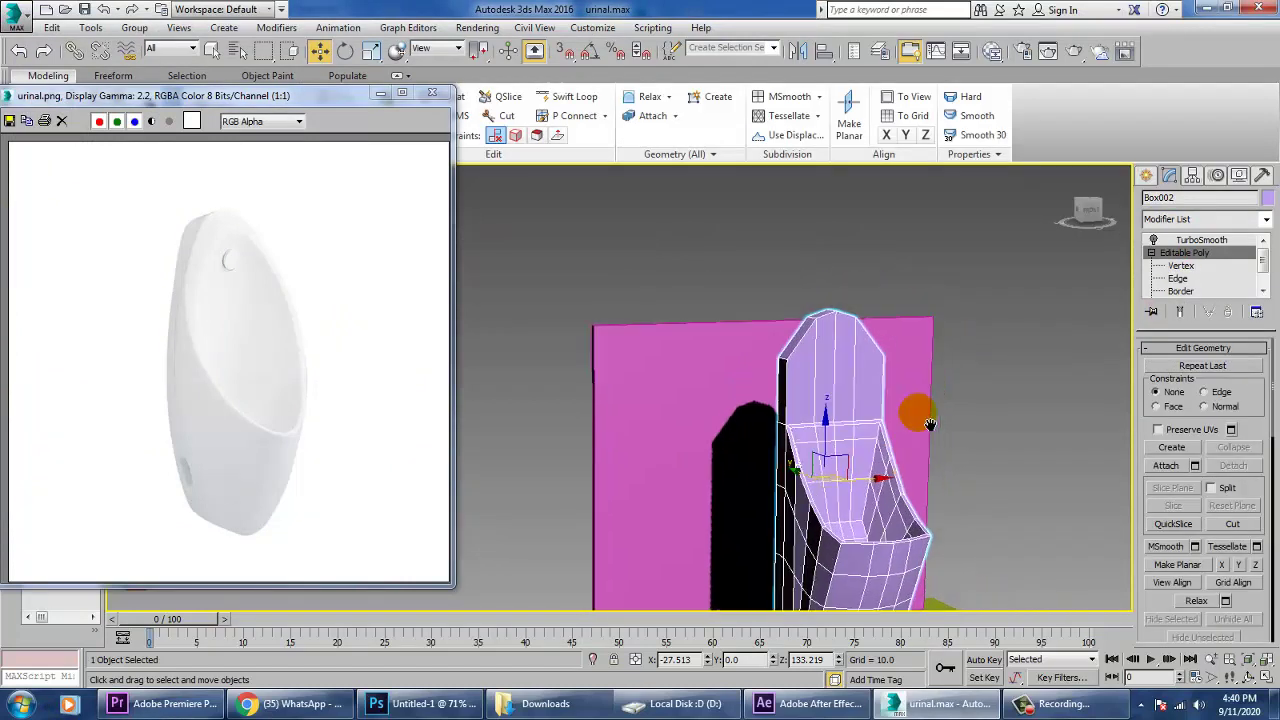
left_click(572, 97)
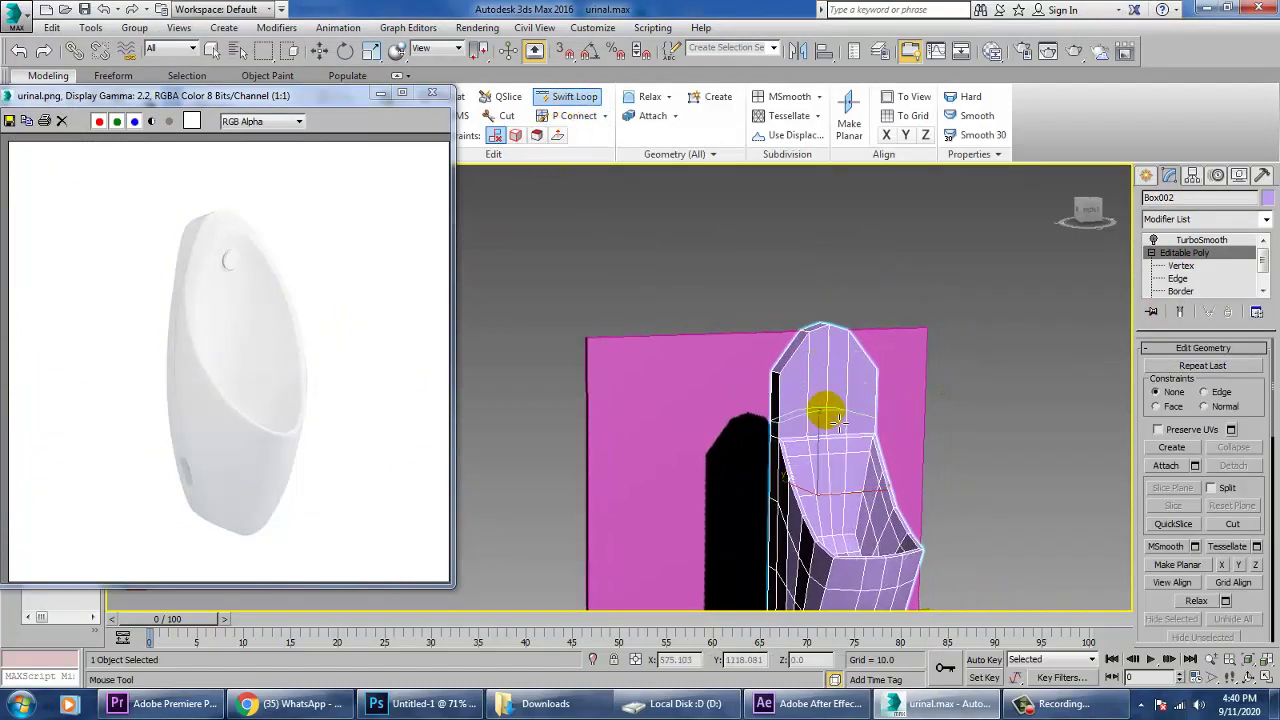
middle_click_drag(991, 469, 923, 325, "alt")
middle_click_drag(923, 325, 935, 368, "alt")
key("w")
scroll(930, 371, "up", 2)
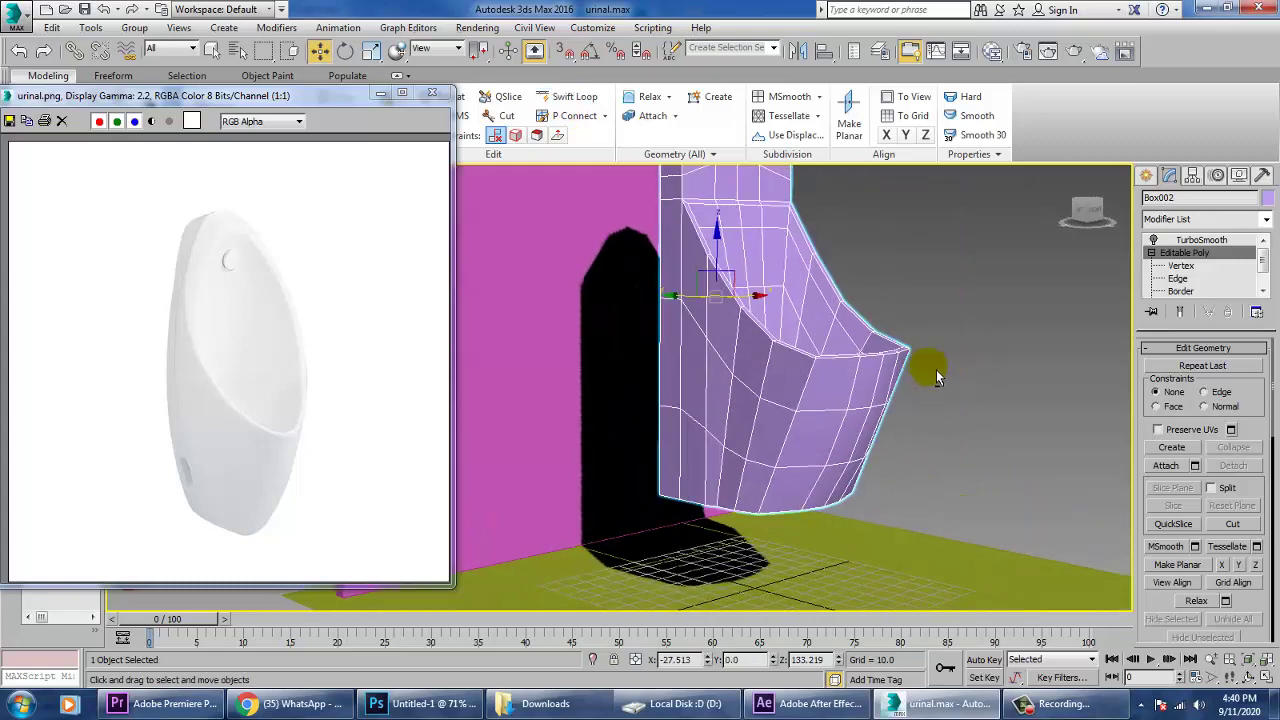
Switch the TurboSmooth effect back on and convert the smoothed urinal to an Editable Poly
left_click(1203, 240)
left_click(1153, 240)
middle_click_drag(873, 387, 823, 377, "alt")
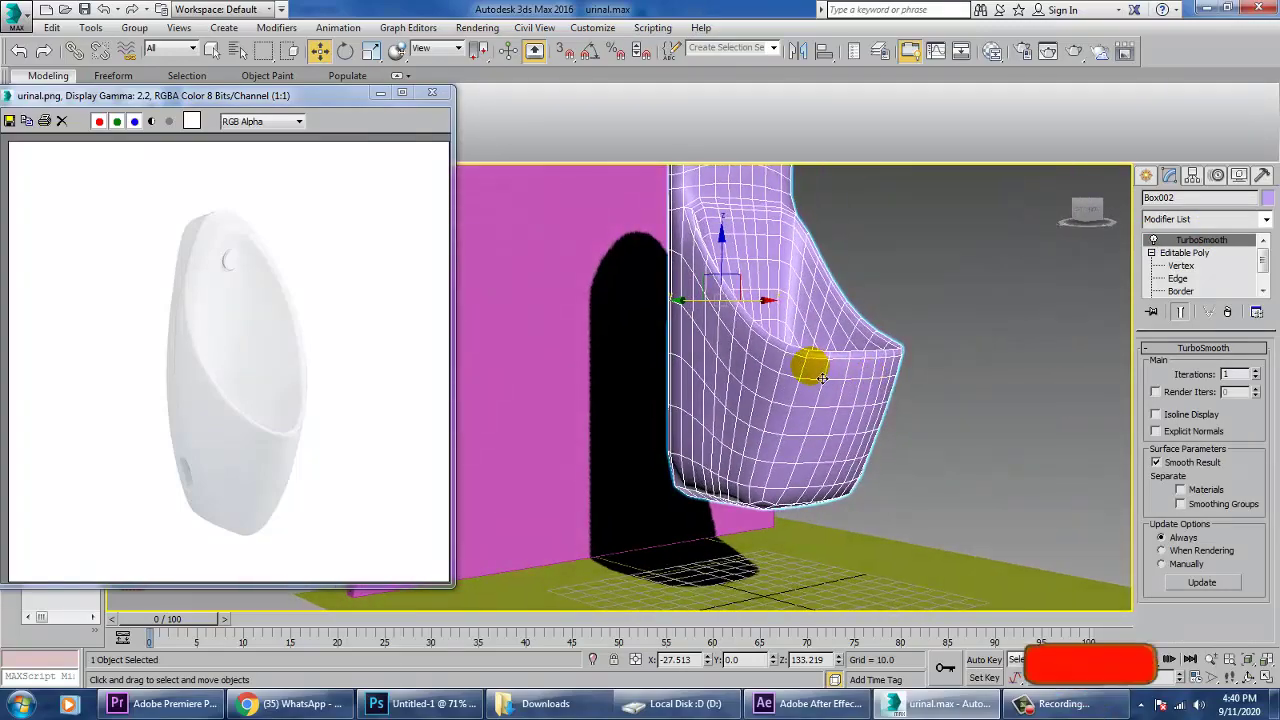
right_click(809, 365)
mouse_move(889, 525)
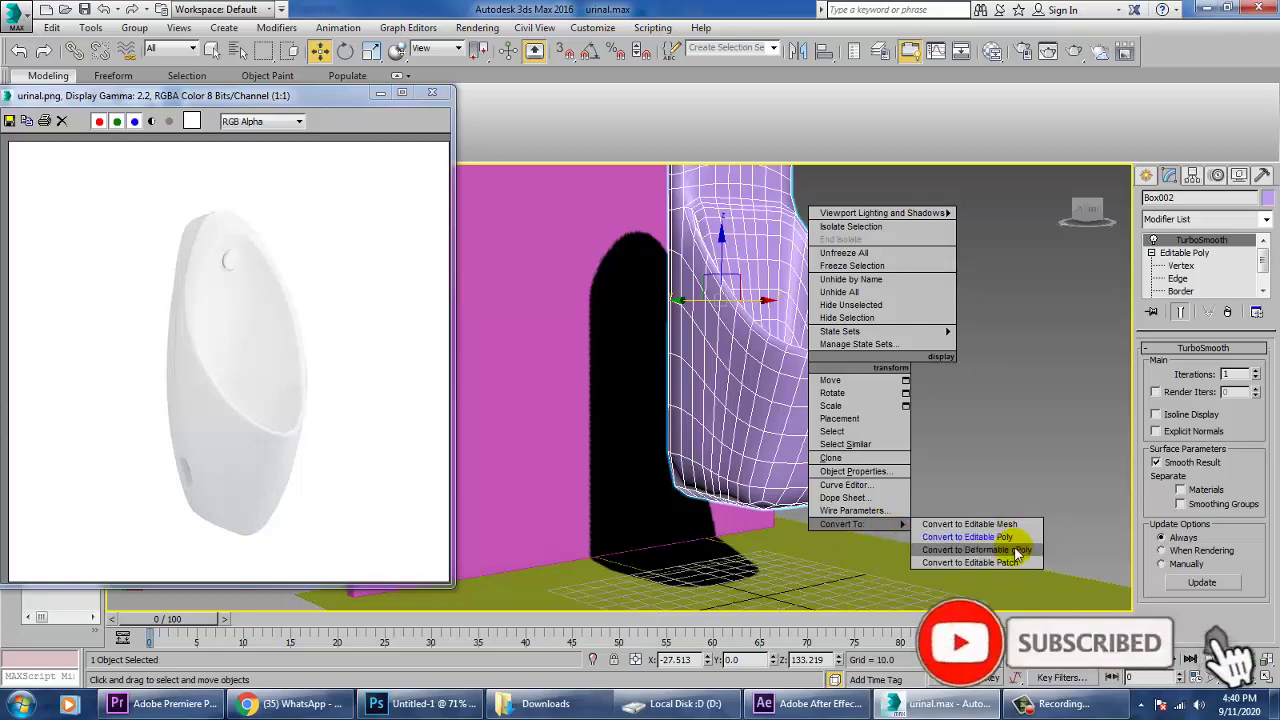
left_click(953, 536)
Apply an FFD(box) 4x4x4 modifier to the smoothed urinal
left_click(1211, 222)
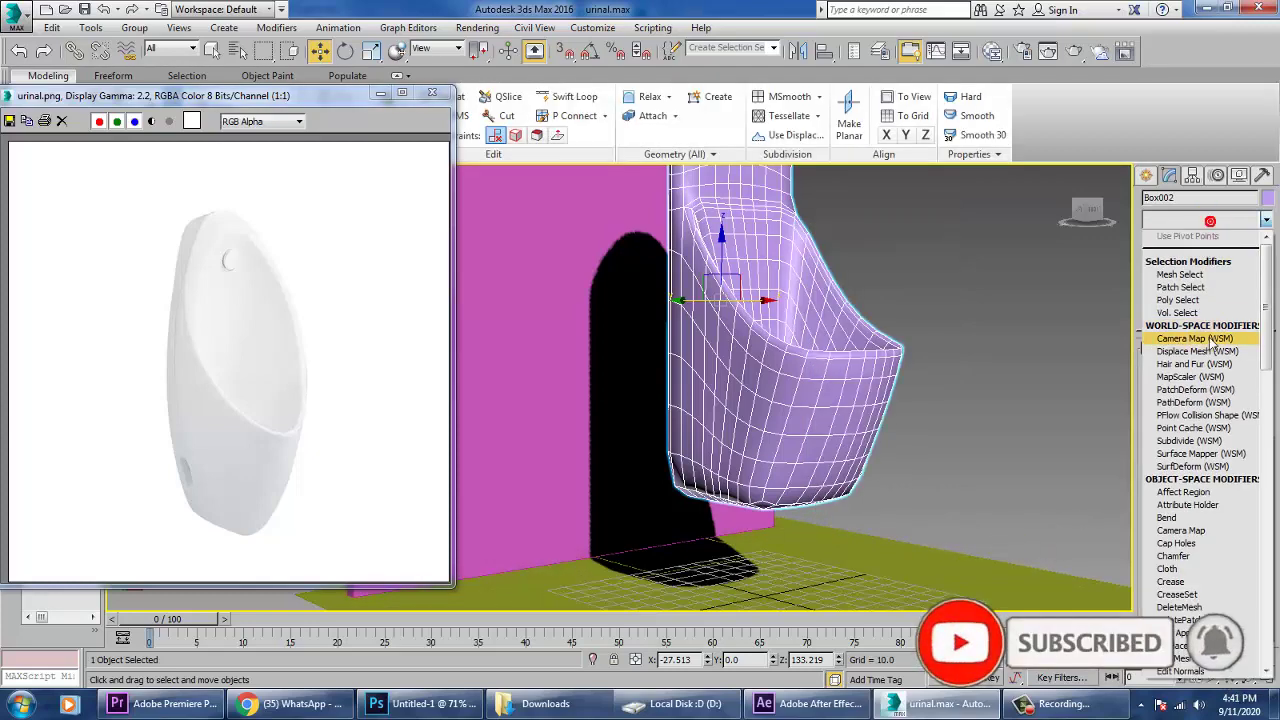
key("f")
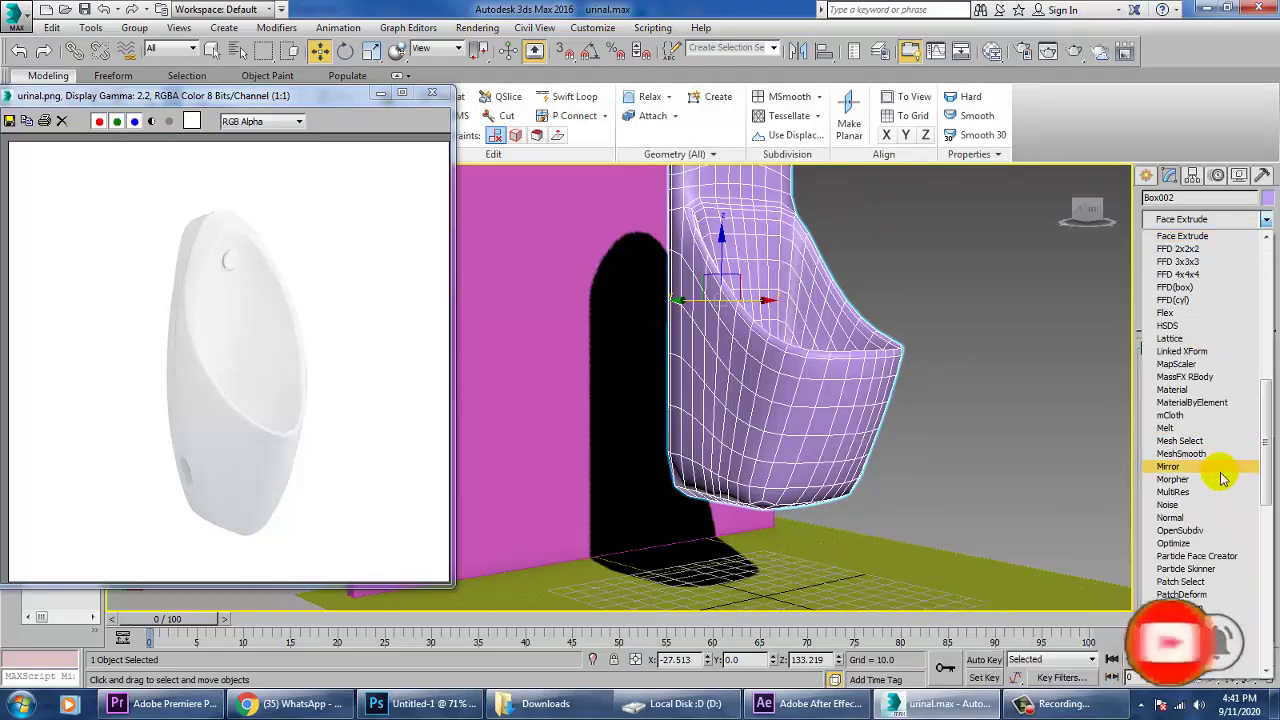
key("f")
key("f")
key("f")
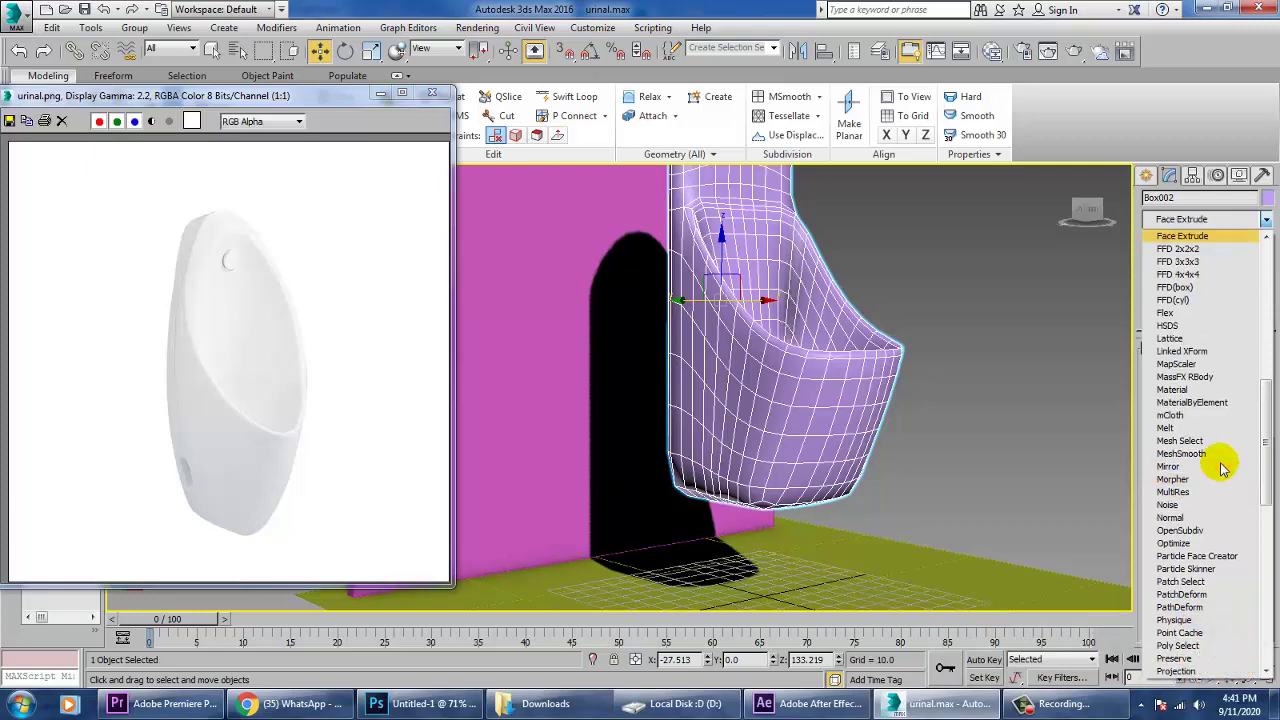
left_click(1175, 274)
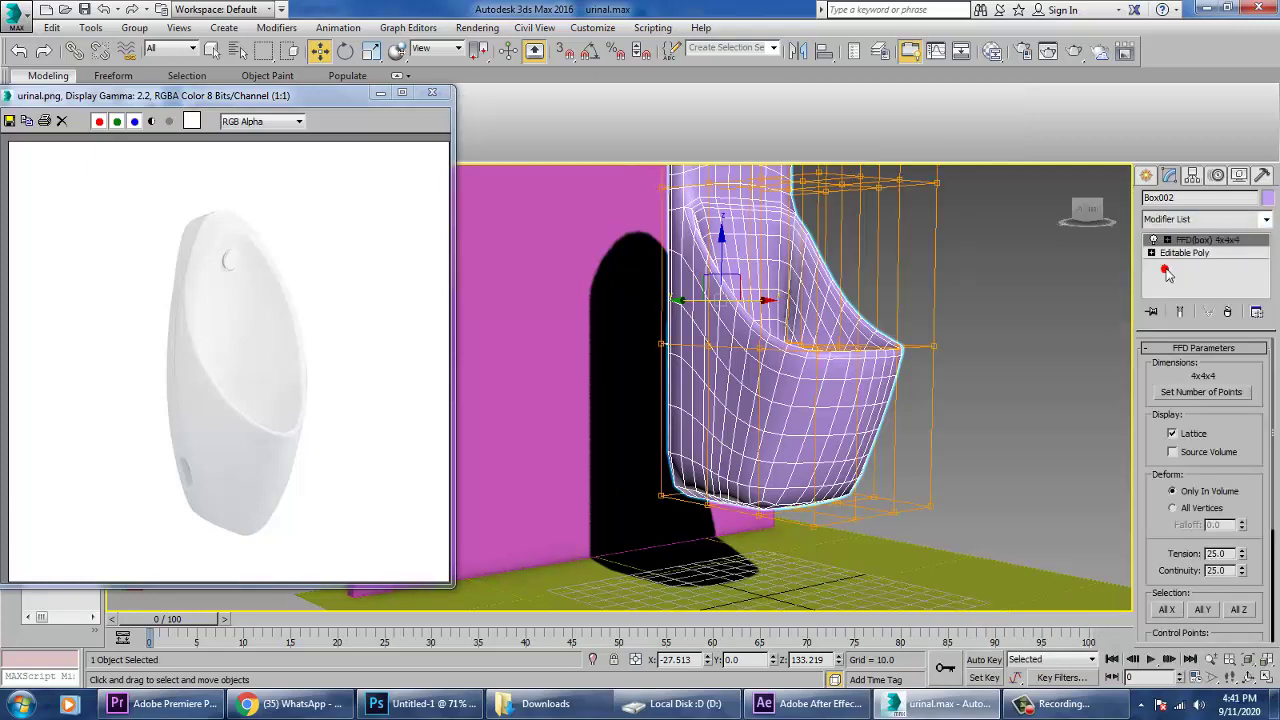
Edit the FFD lattice's control points and scale the lower front points sideways to narrow the bowl
key("alt+w")
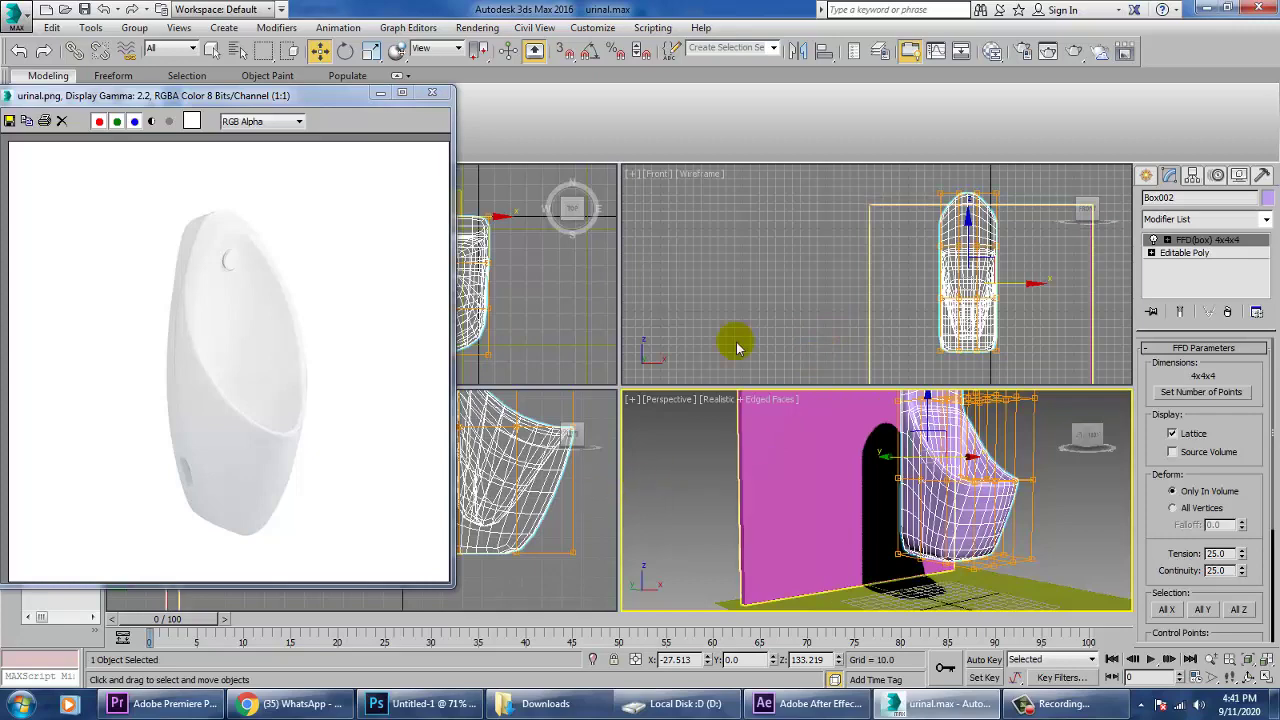
key("alt+w")
middle_click_drag(1020, 522, 871, 423, "alt")
left_click(1167, 241)
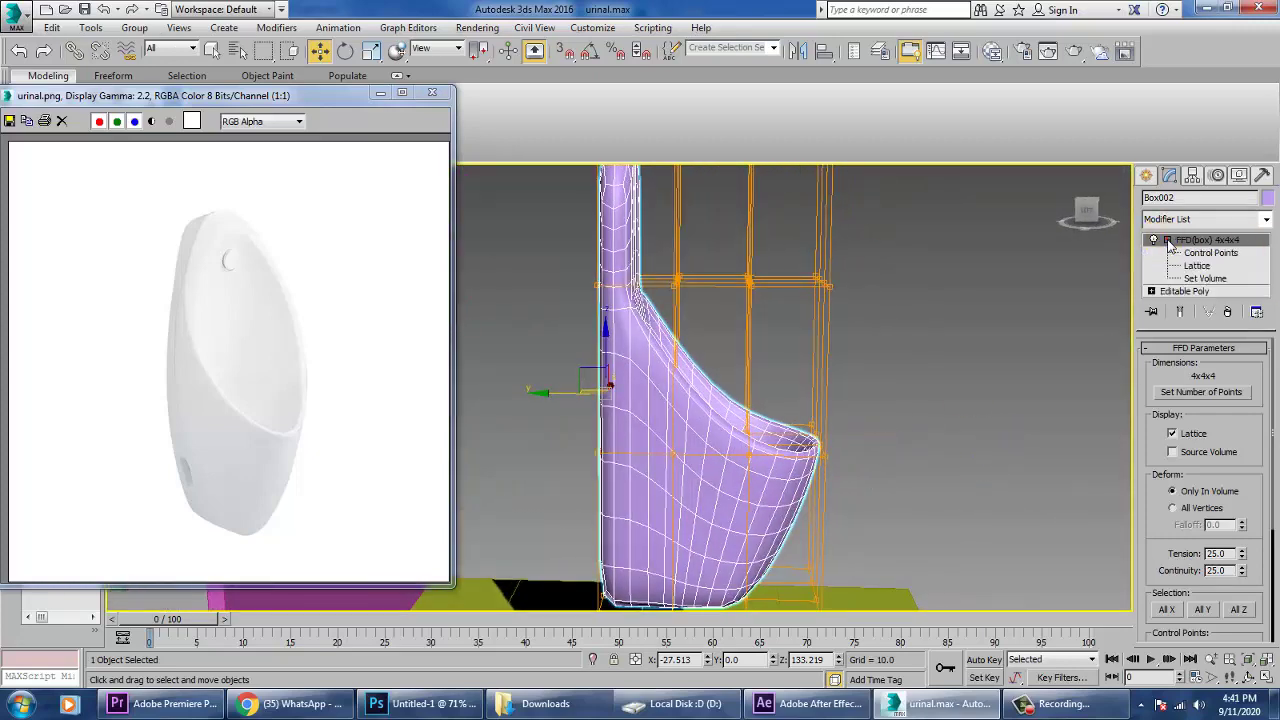
left_click(1182, 254)
key("l")
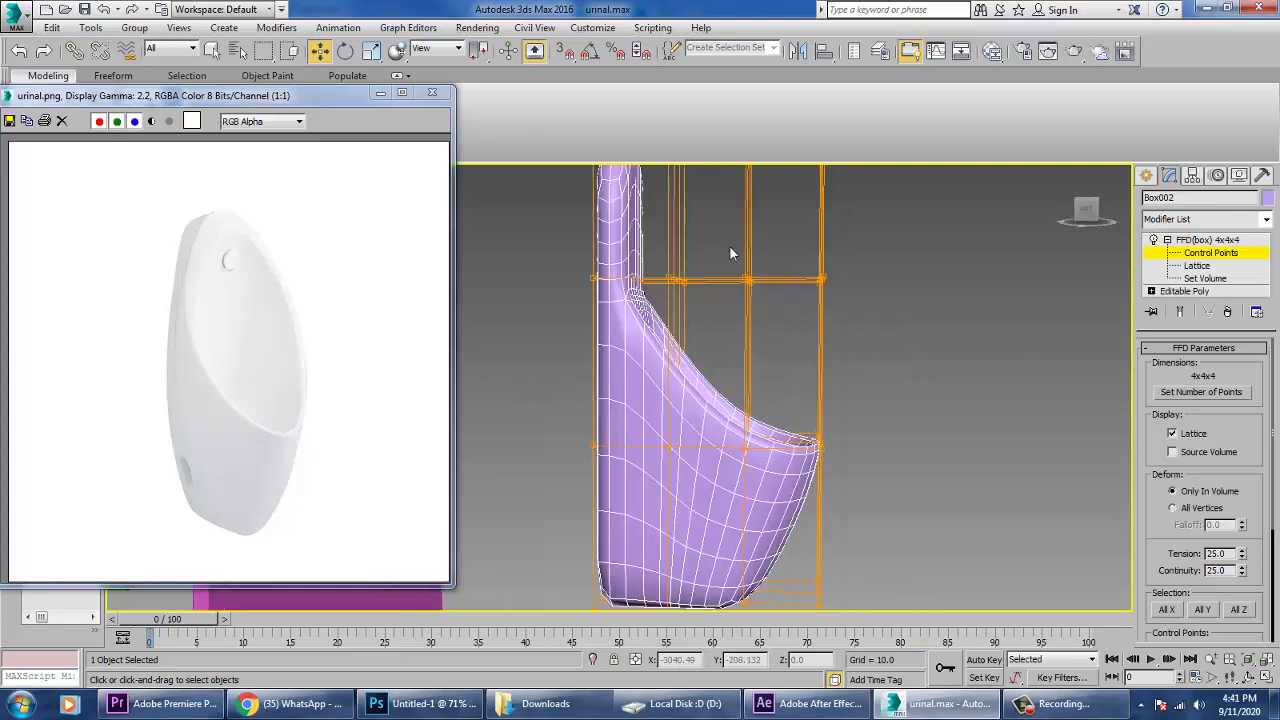
left_click_drag(881, 463, 883, 488)
middle_click_drag(877, 411, 754, 420, "alt")
key("r")
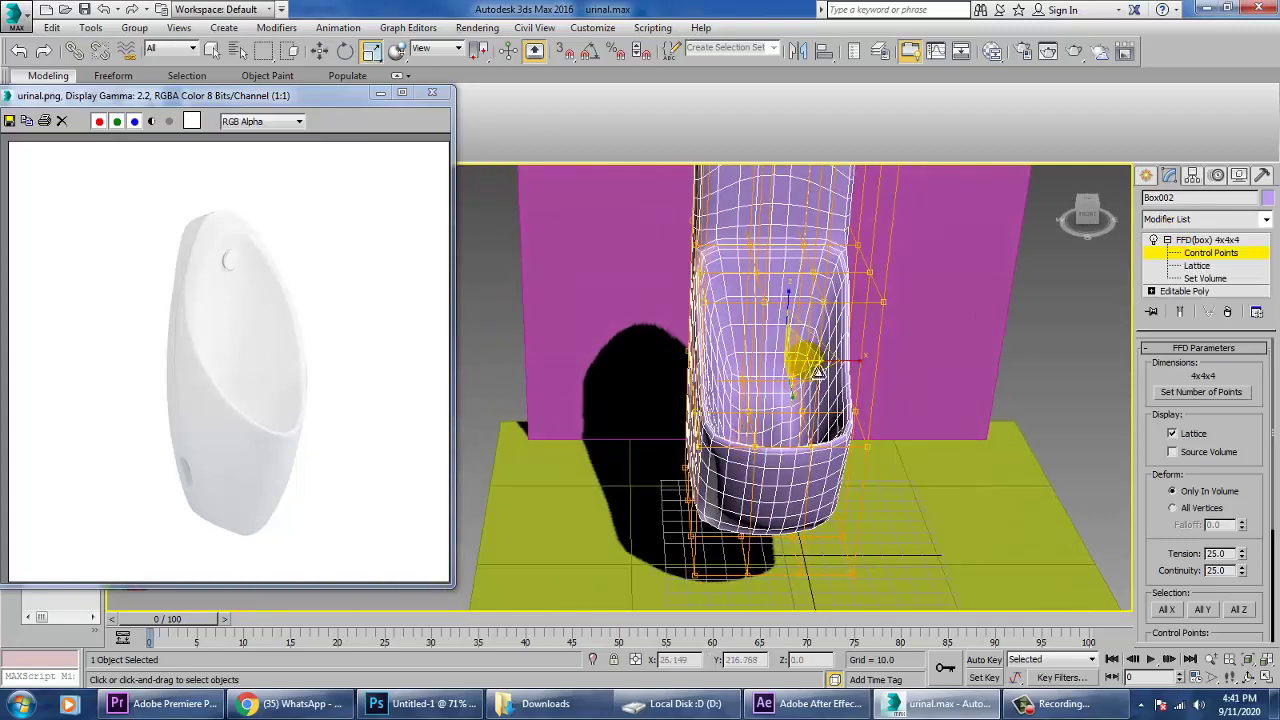
left_click_drag(870, 374, 846, 374)
Scale the bottom front control points inward along X to taper the underside of the bowl
key("l")
scroll(950, 341, "up", 1)
middle_click_drag(897, 440, 937, 317)
key("p")
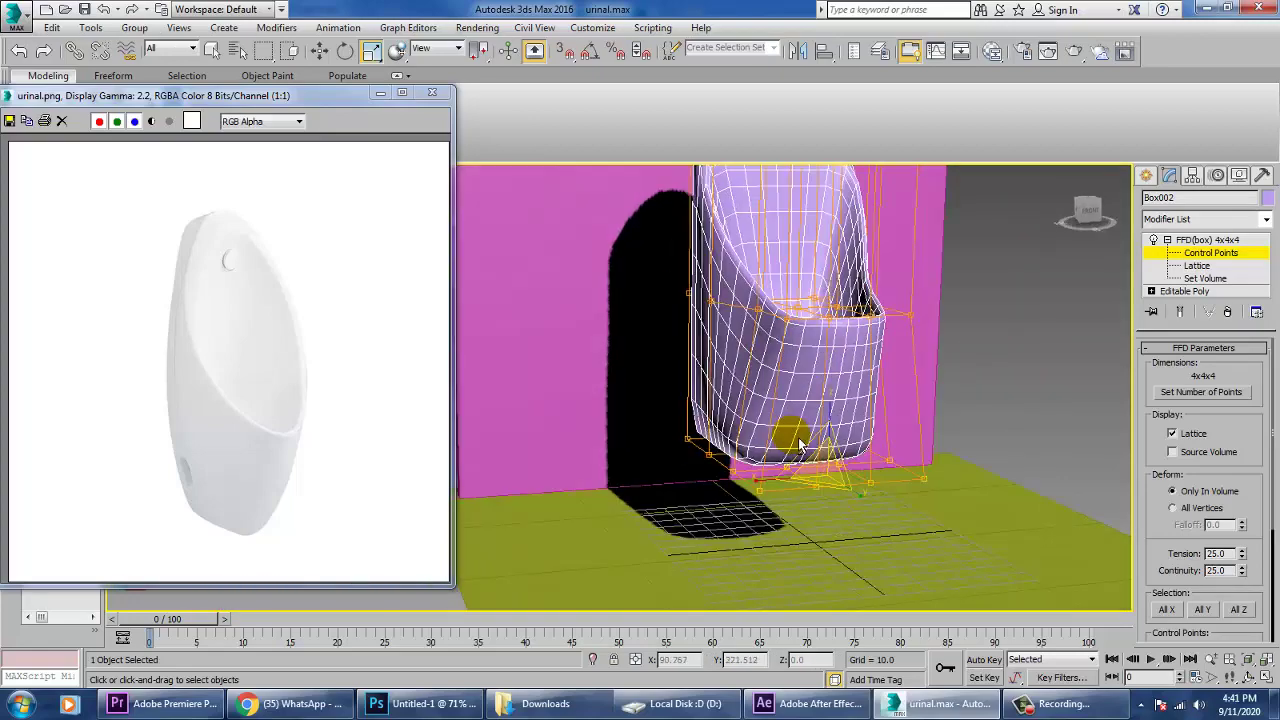
middle_click_drag(831, 505, 811, 509, "alt")
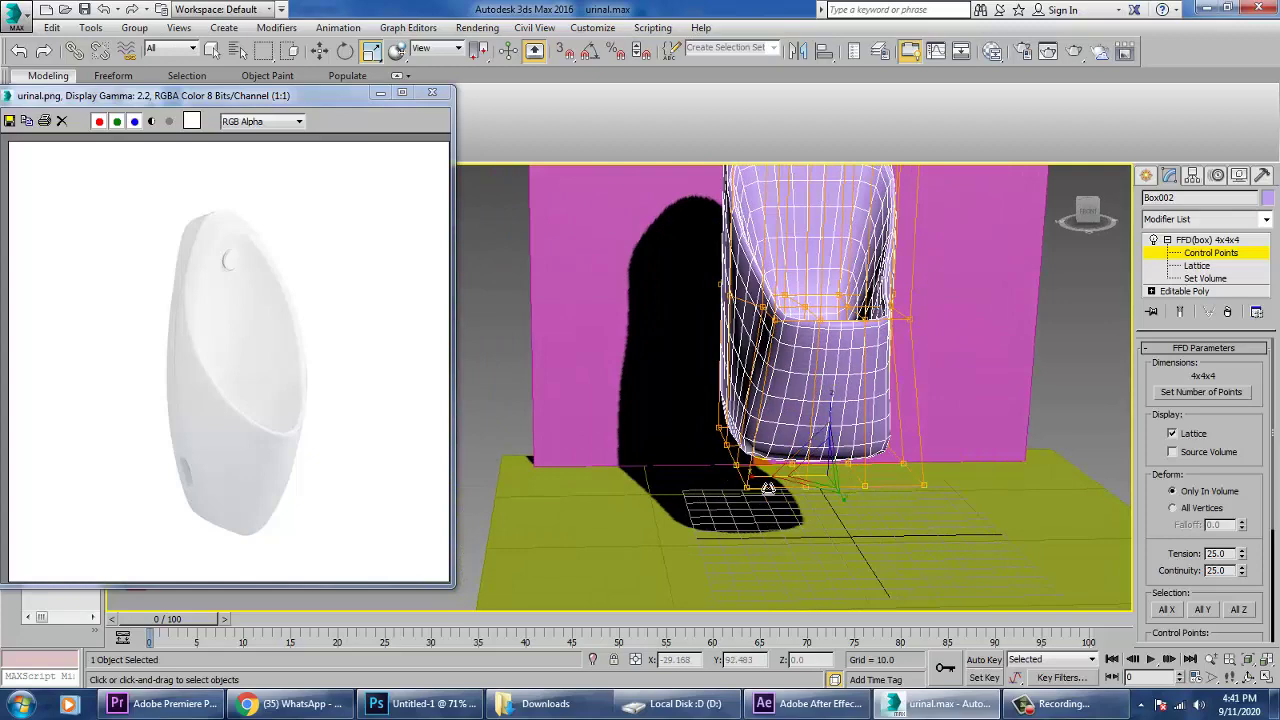
left_click_drag(767, 488, 757, 422)
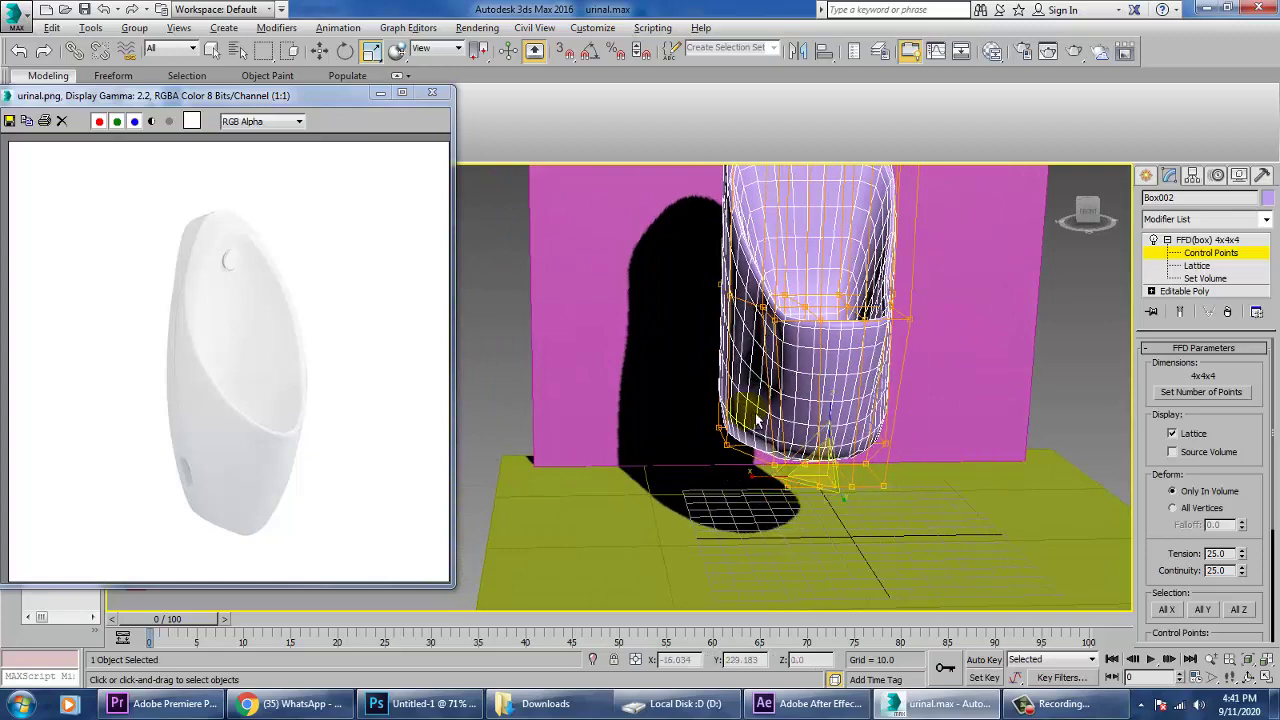
middle_click_drag(757, 422, 830, 412, "alt")
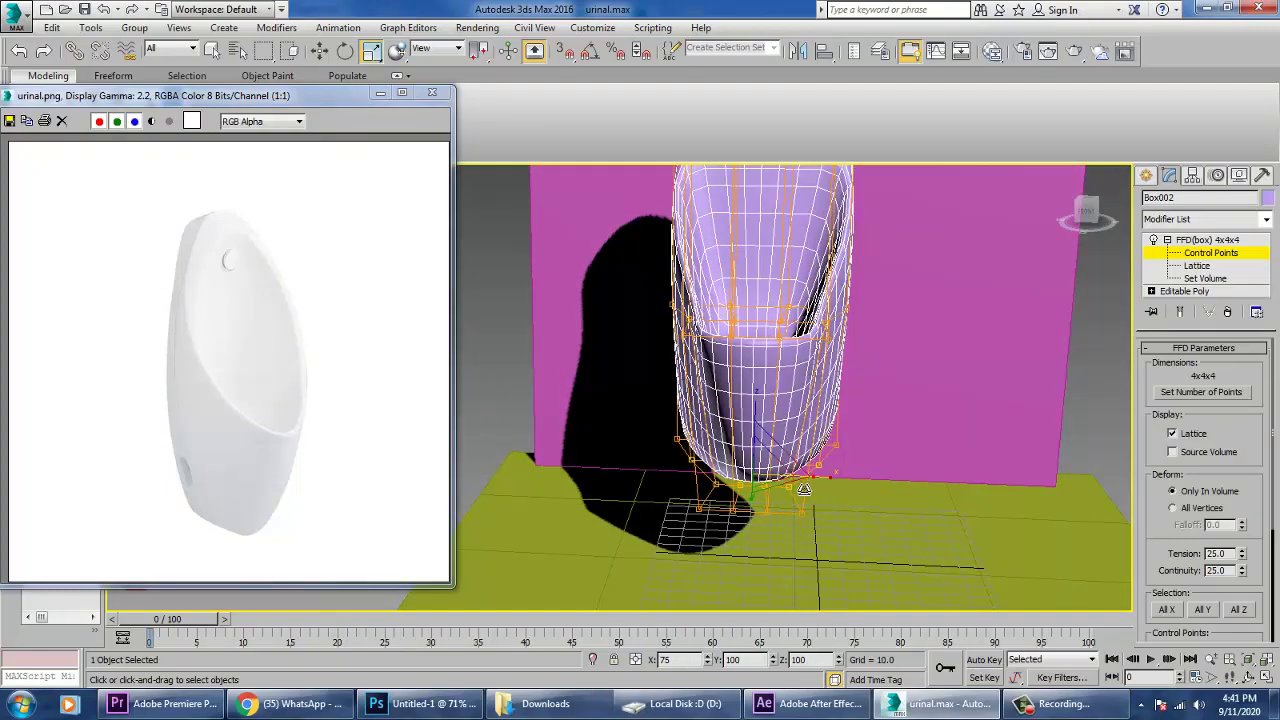
middle_click_drag(825, 489, 865, 416, "alt")
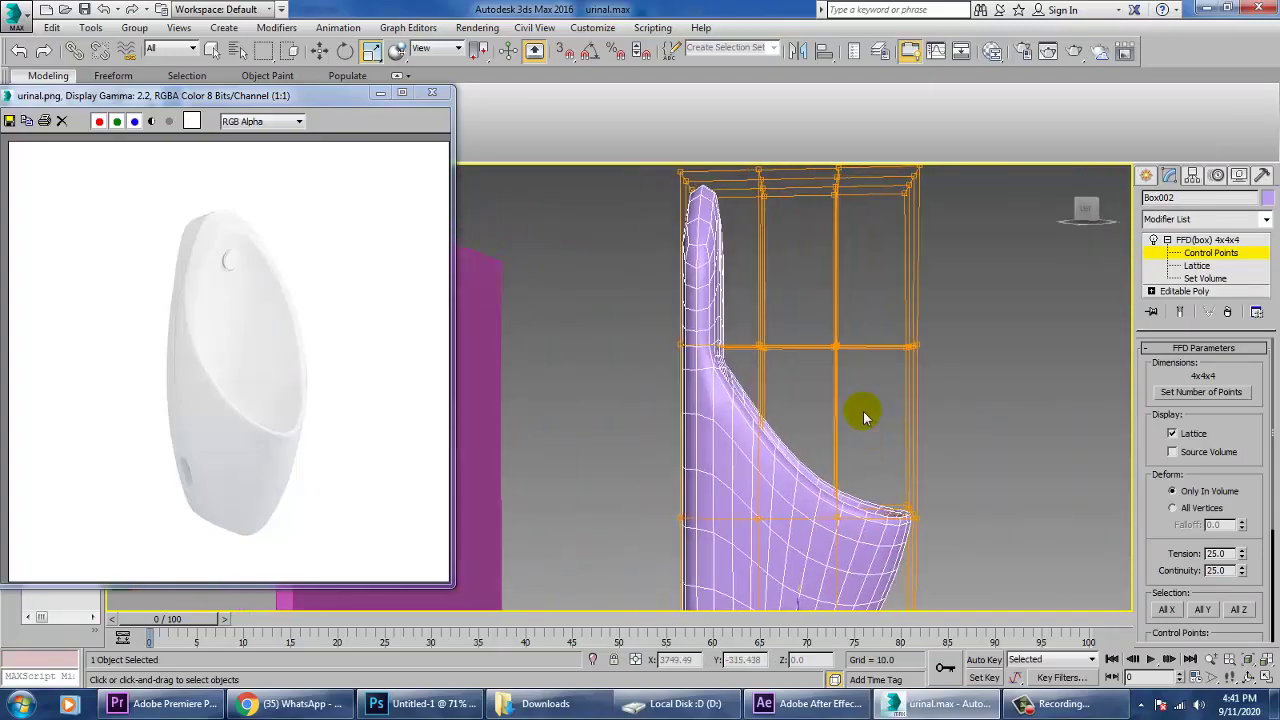
Raise the middle lattice control points around the sloping rim by about 7 units along Z
left_click_drag(862, 530, 862, 528)
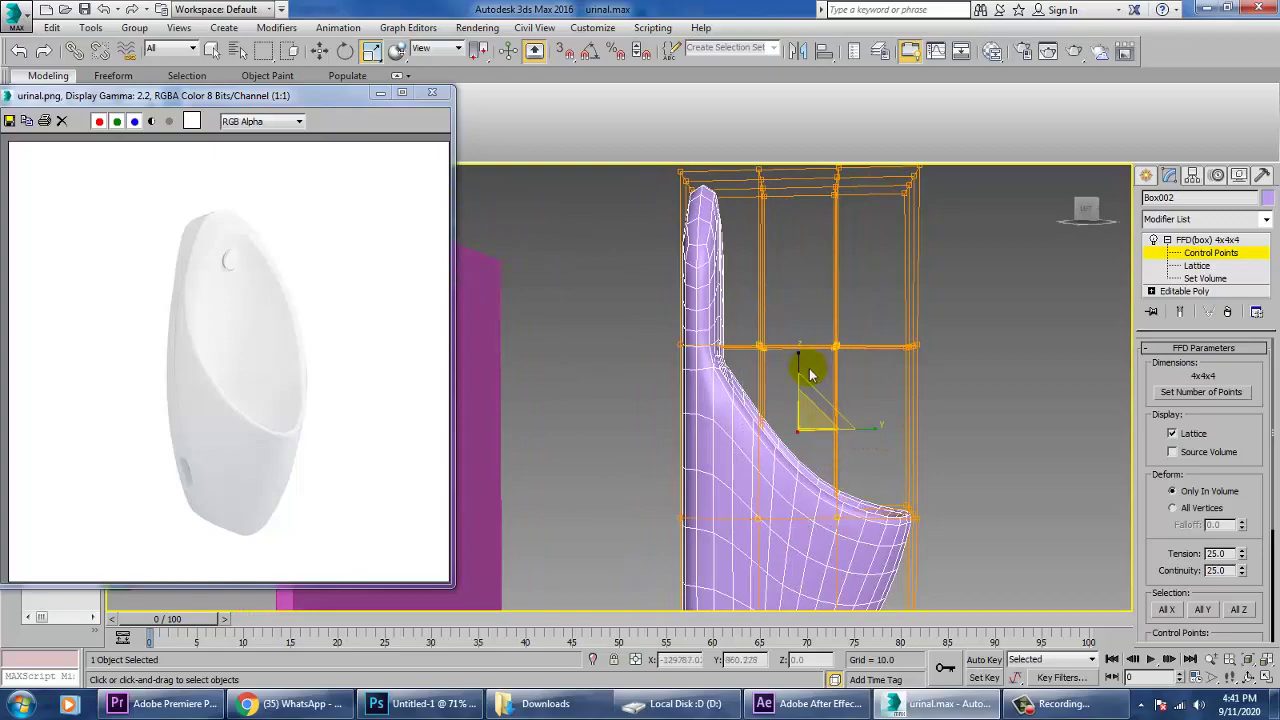
key("w")
left_click_drag(803, 374, 803, 364)
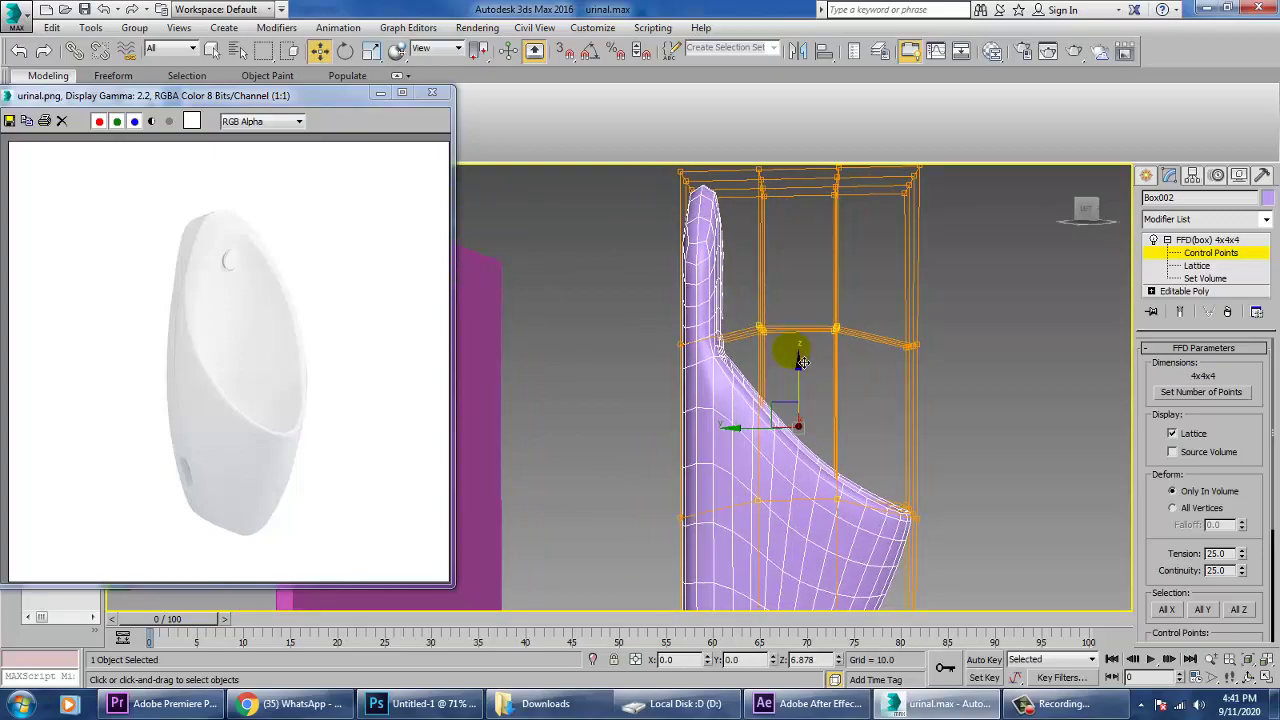
Move the control points at the bowl's front lip toward the wall and down, to about Y -76.7 and Z 109.6
middle_click_drag(817, 380, 996, 355, "alt")
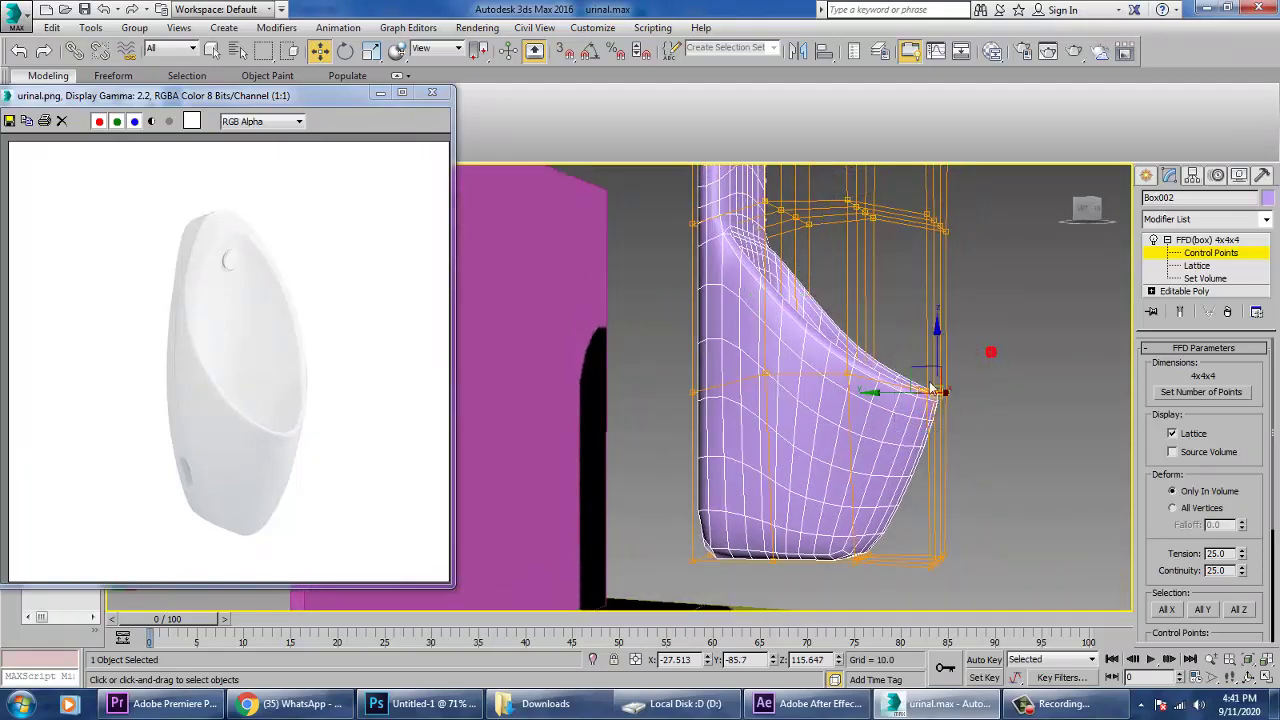
left_click_drag(917, 405, 896, 405)
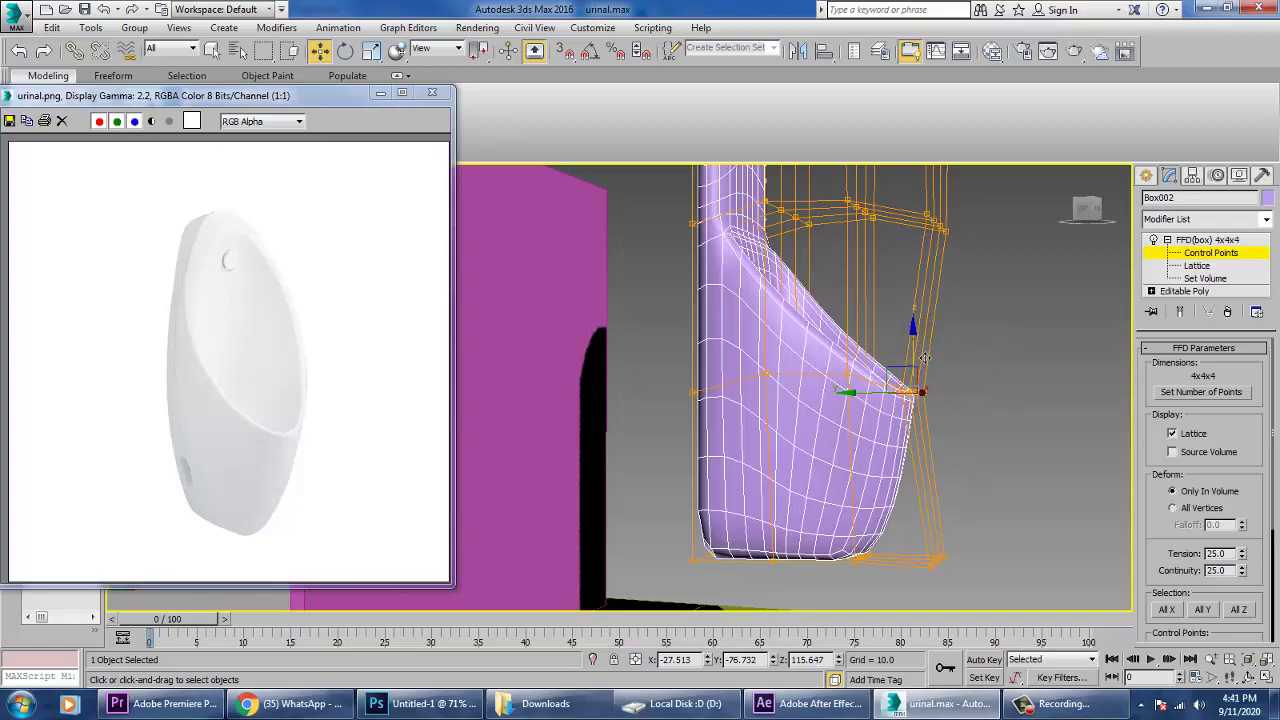
middle_click_drag(929, 368, 884, 395, "alt")
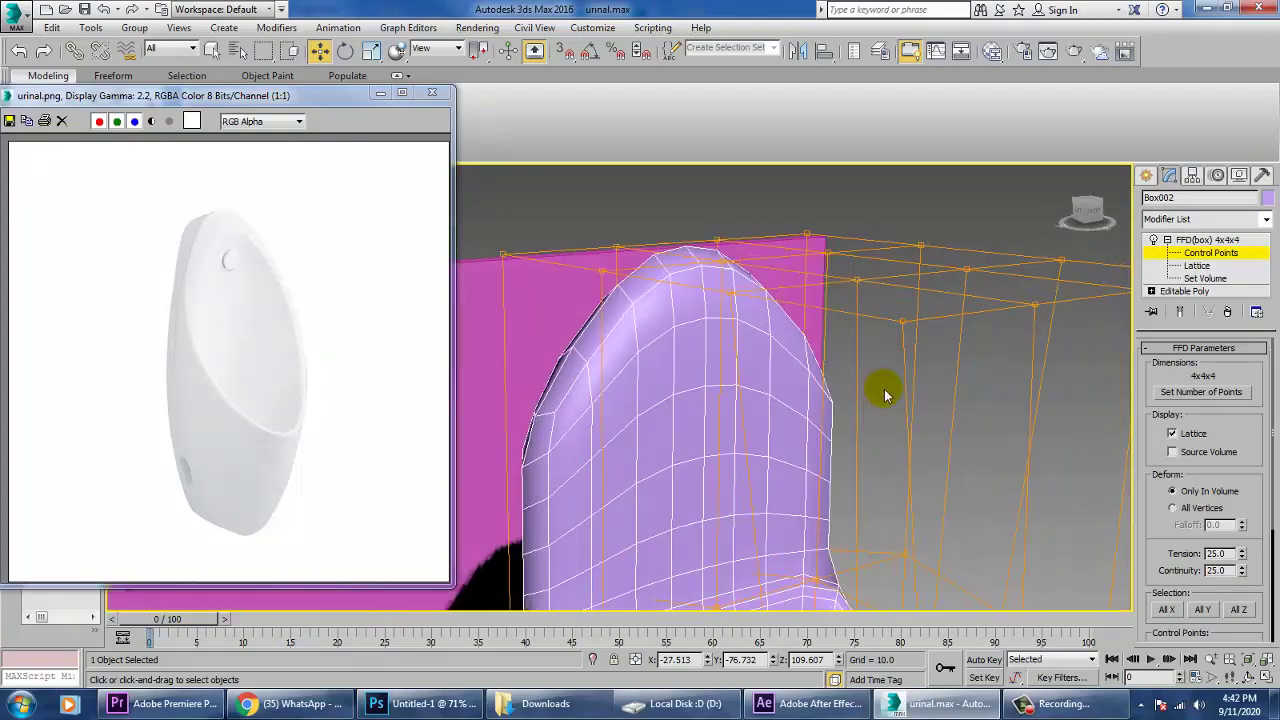
scroll(835, 338, "down", 3)
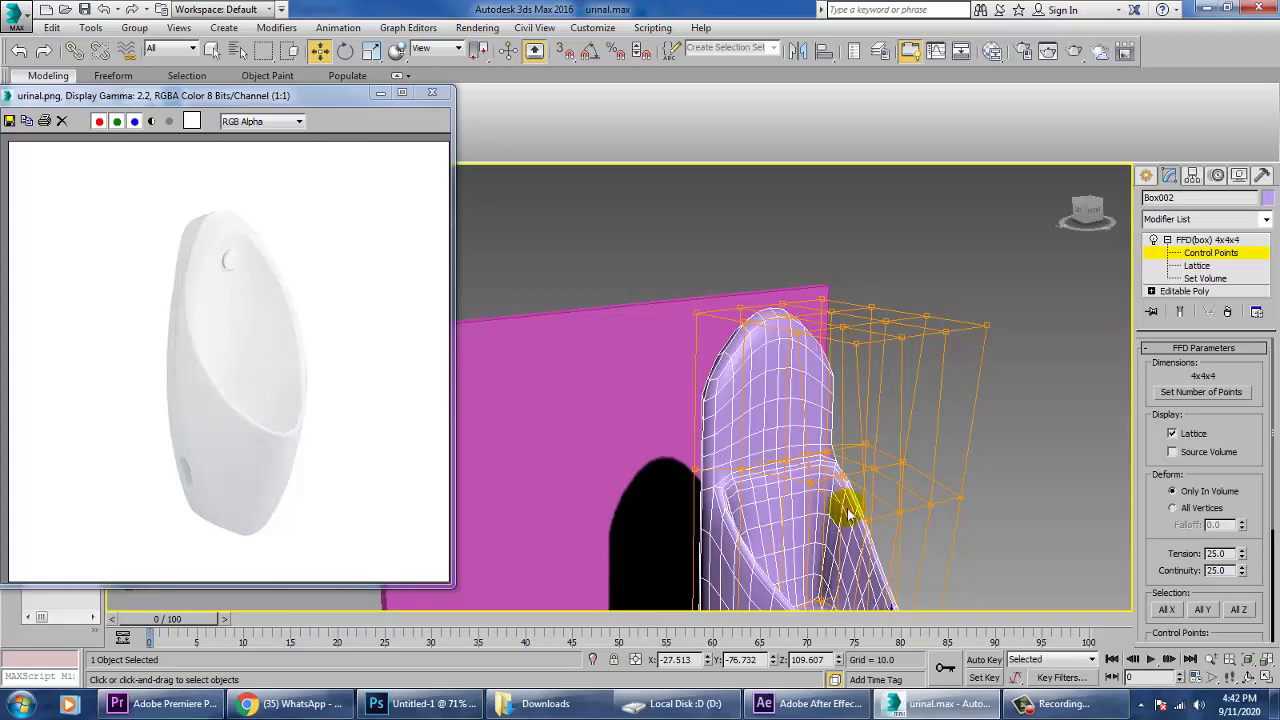
scroll(849, 513, "down", 4)
middle_click_drag(871, 506, 867, 452)
scroll(858, 413, "up", 4)
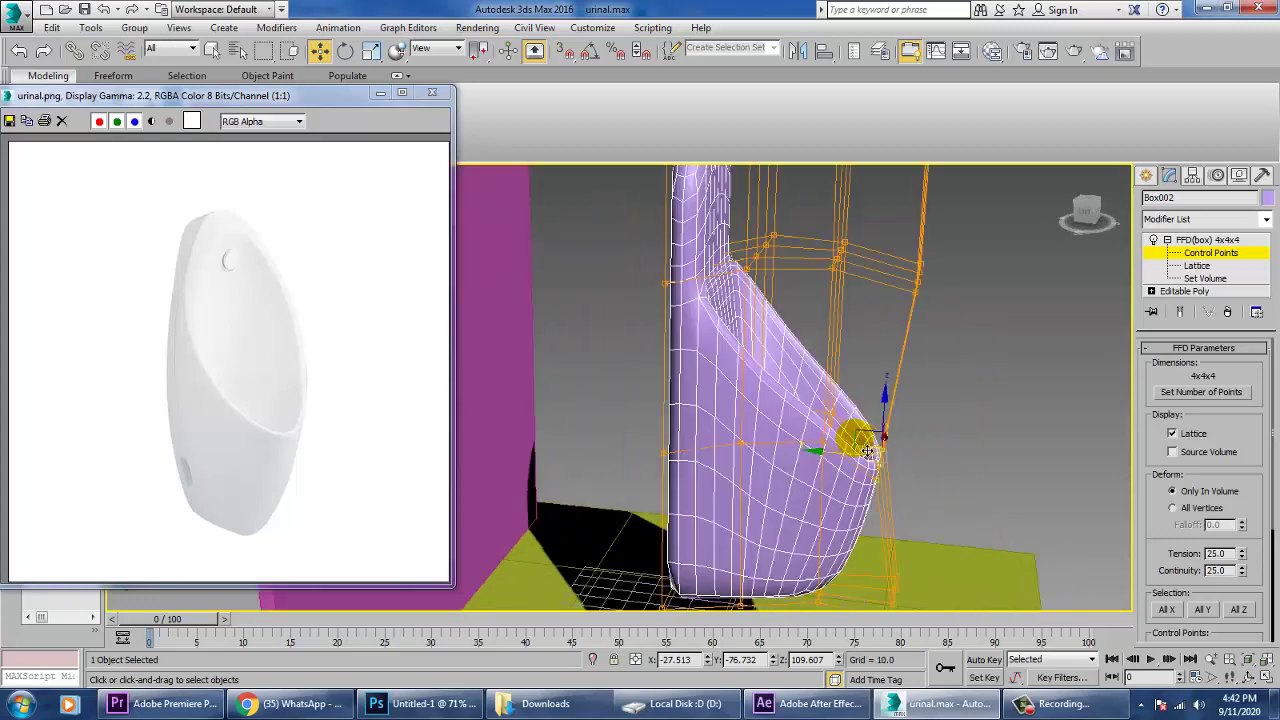
Select the lower control points in the second column from the back and scale them sideways to reshape the bowl's sides
middle_click_drag(748, 443, 834, 405, "alt")
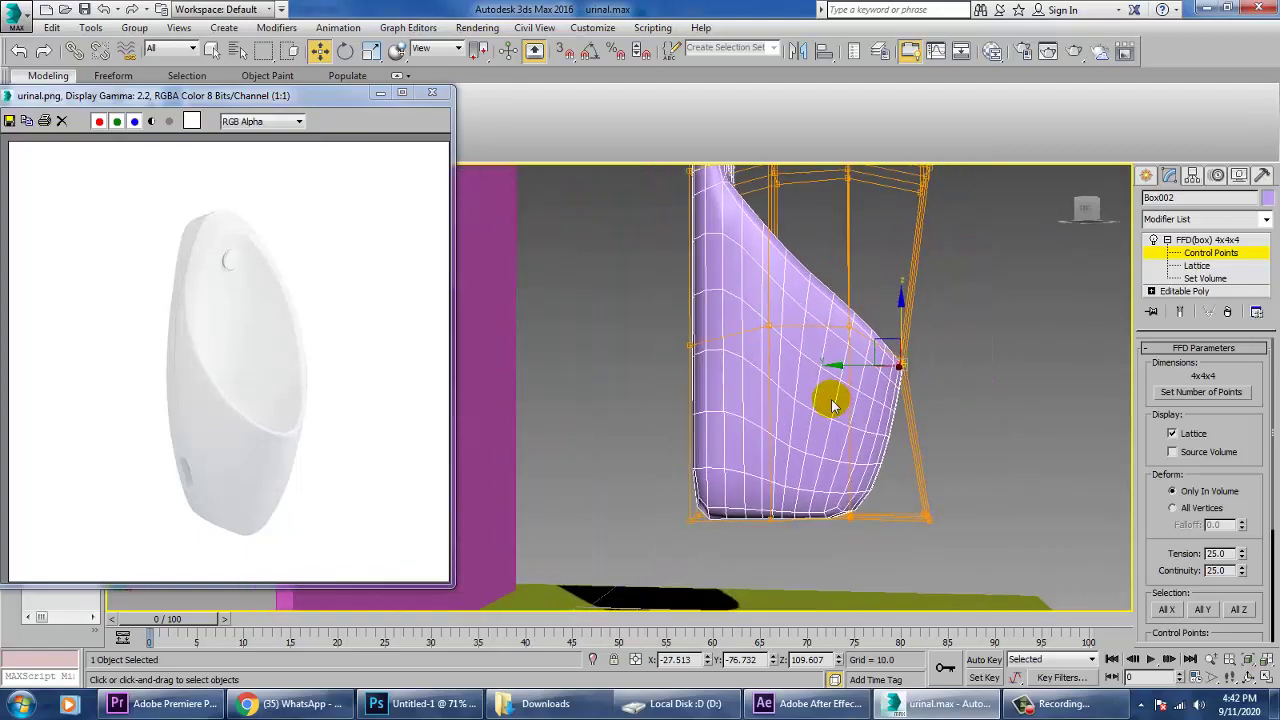
key("F3")
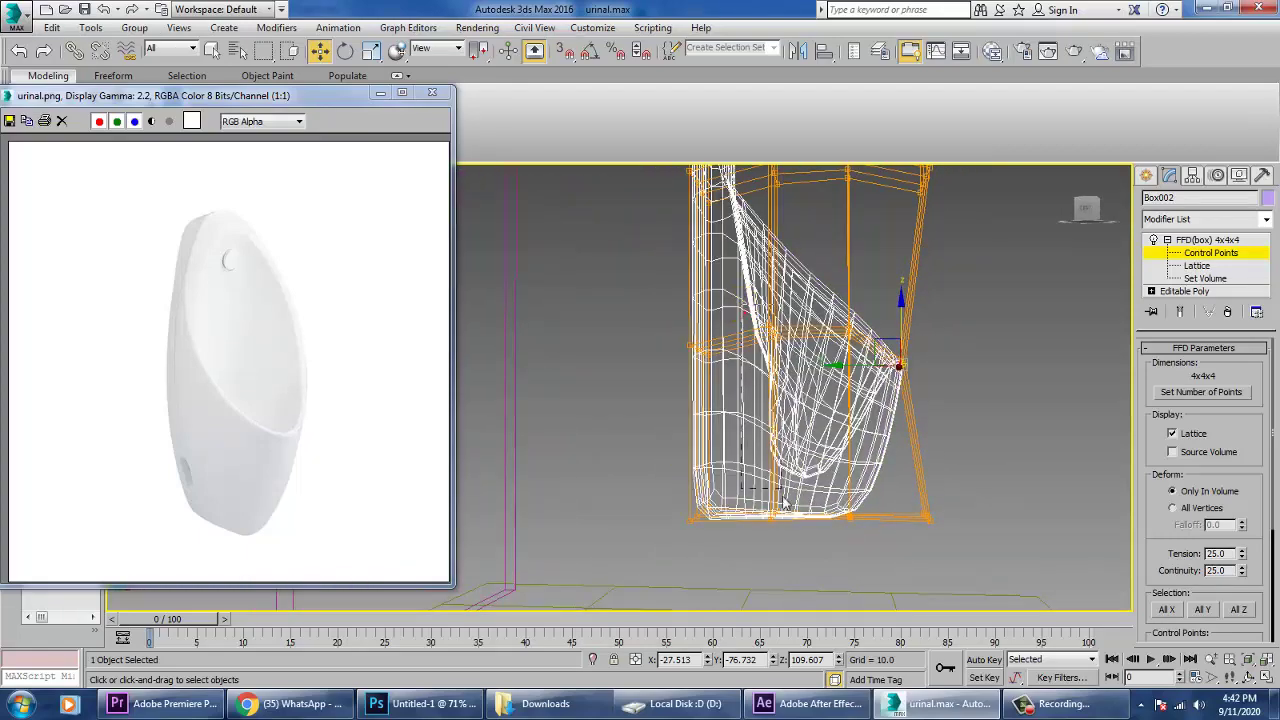
key("F3")
mouse_move(908, 367)
middle_mouse_down("alt")
mouse_move(793, 440)
mouse_move(848, 460)
mouse_move(832, 440)
middle_mouse_up("alt")
key("r")
left_click_drag(855, 447, 871, 443)
middle_click_drag(814, 438, 747, 441, "alt")
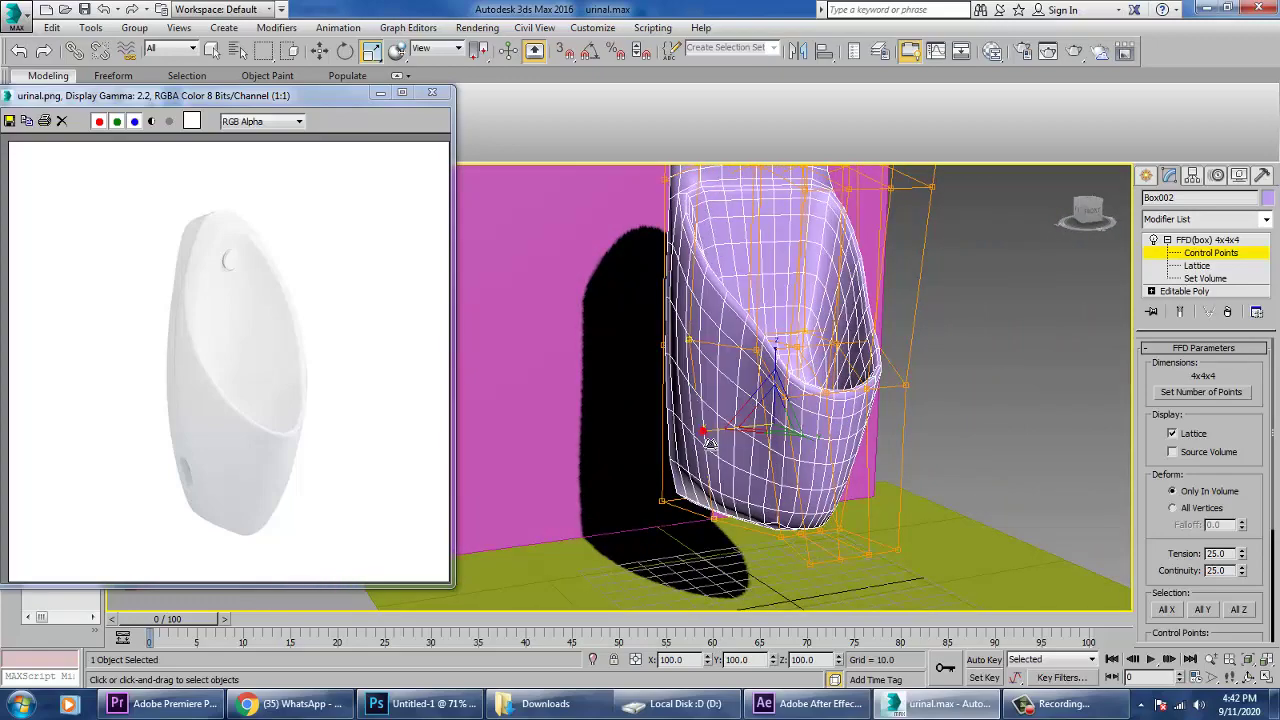
Scale the lower control points in the third column from the back sideways to refine the front bowl's width
middle_click_drag(823, 429, 957, 457, "alt")
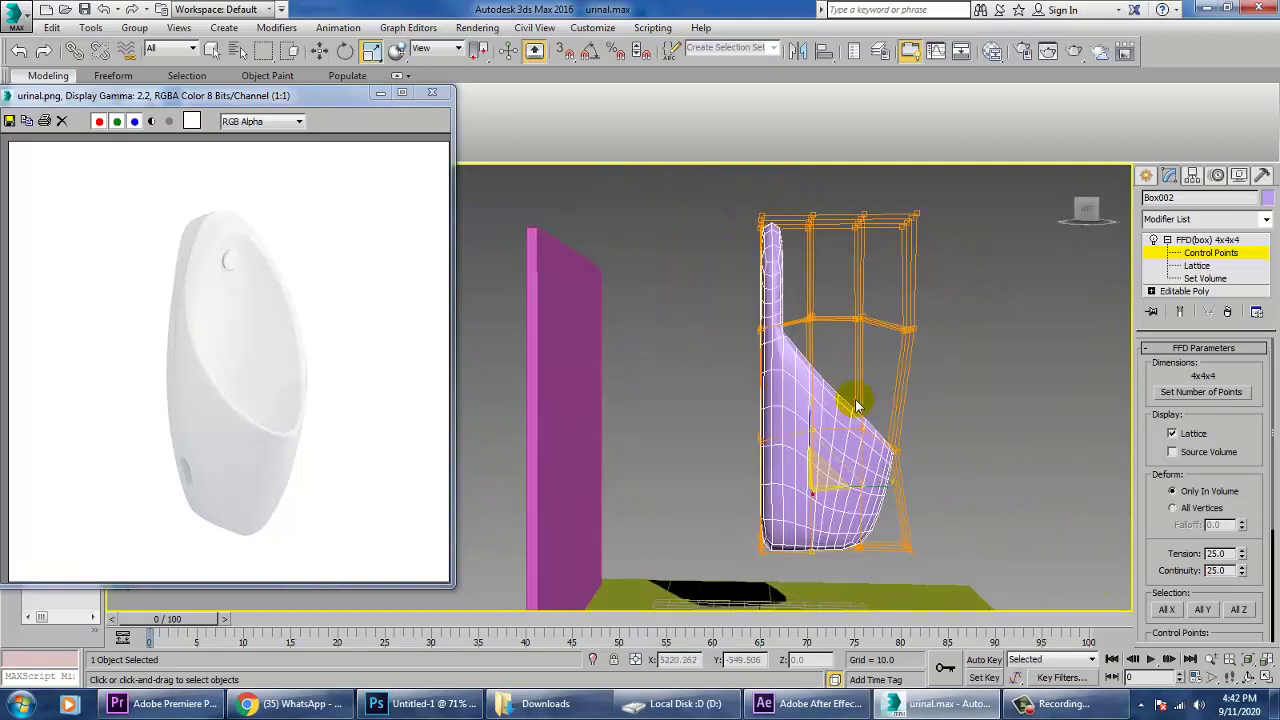
middle_click_drag(885, 576, 815, 505, "alt")
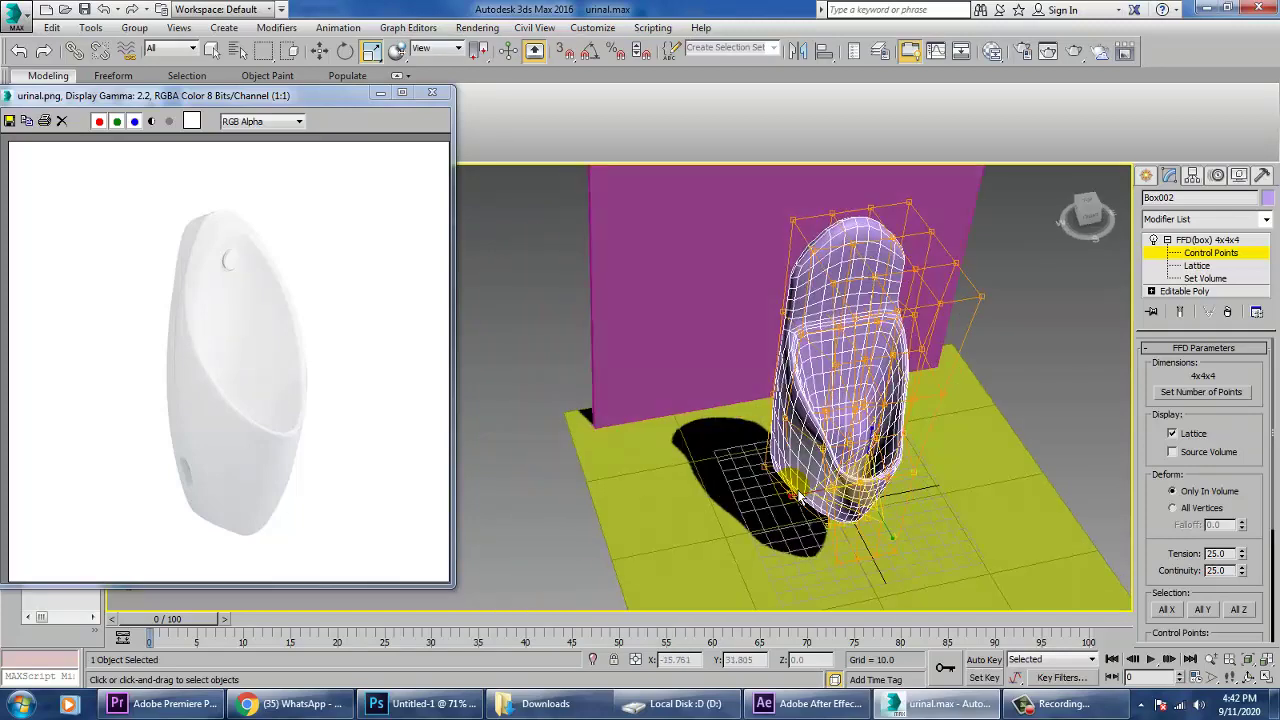
scroll(806, 500, "up", 3)
left_click_drag(810, 507, 824, 494)
middle_click_drag(806, 486, 796, 432, "alt")
scroll(893, 418, "down", 3)
scroll(800, 428, "up", 5)
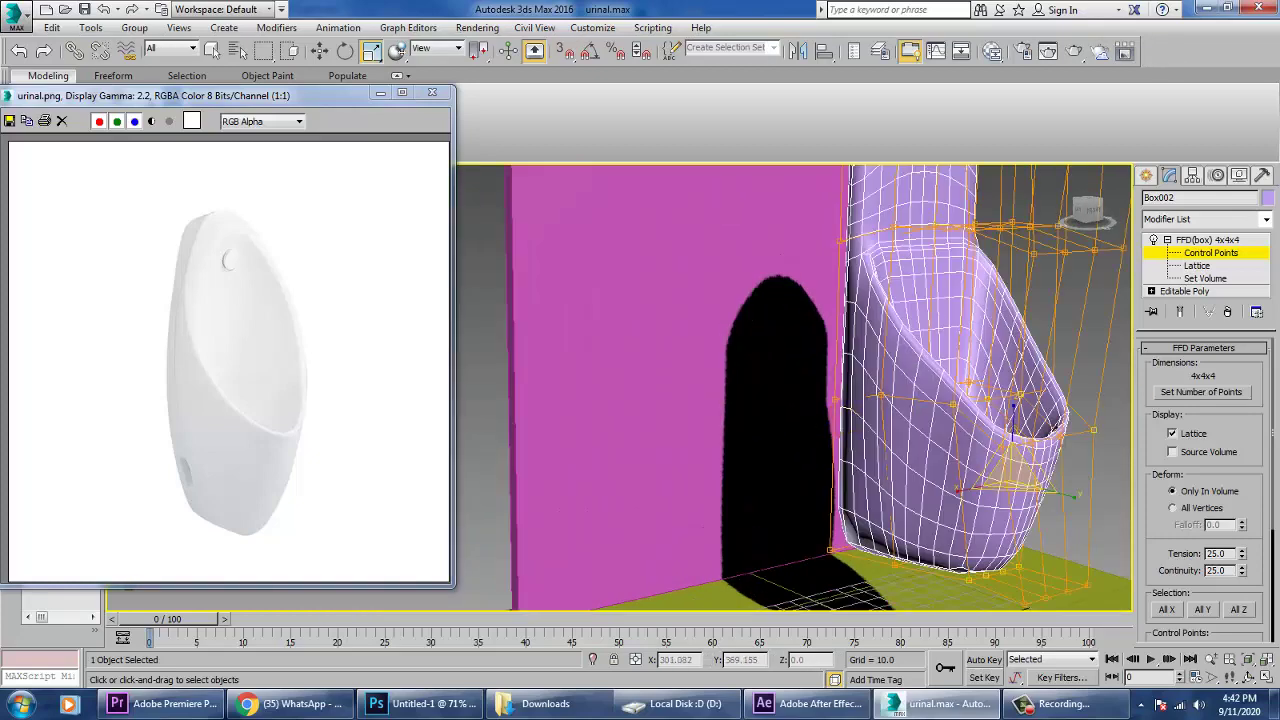
Leave control point editing and change the urinal's object color to light gray
left_click(1211, 253)
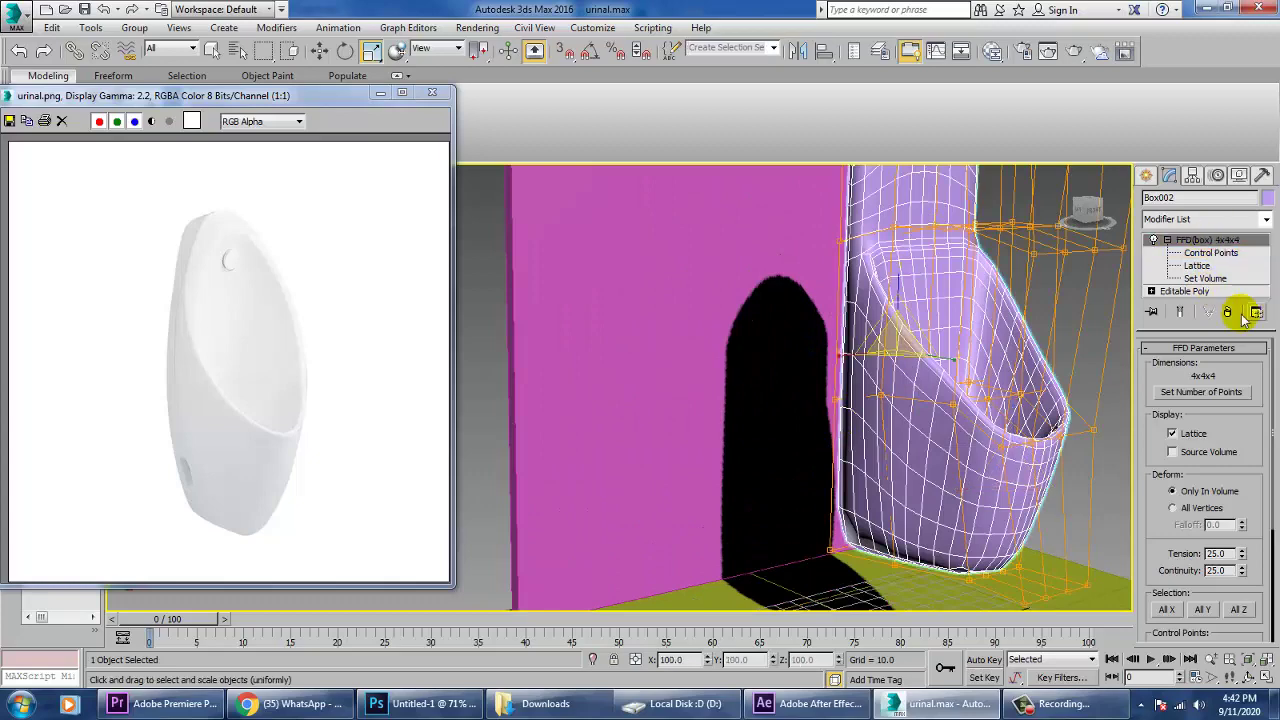
left_click(1267, 200)
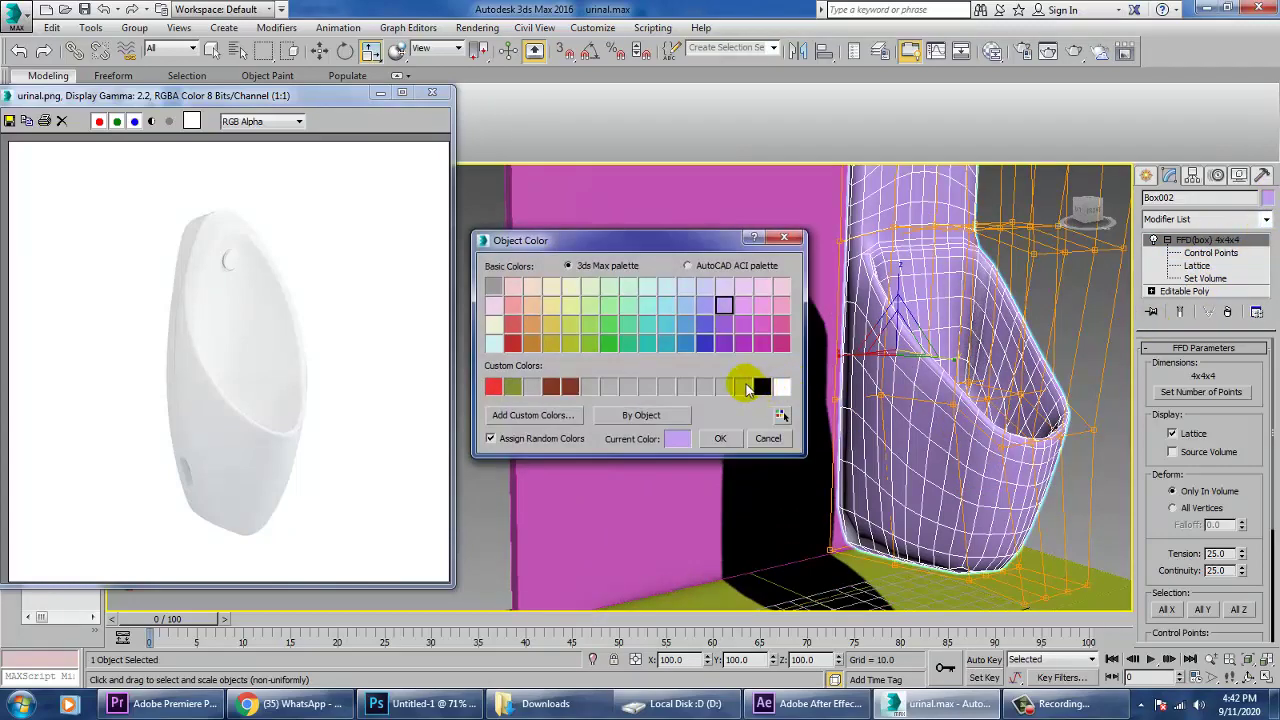
left_click(730, 438)
scroll(985, 468, "down", 5)
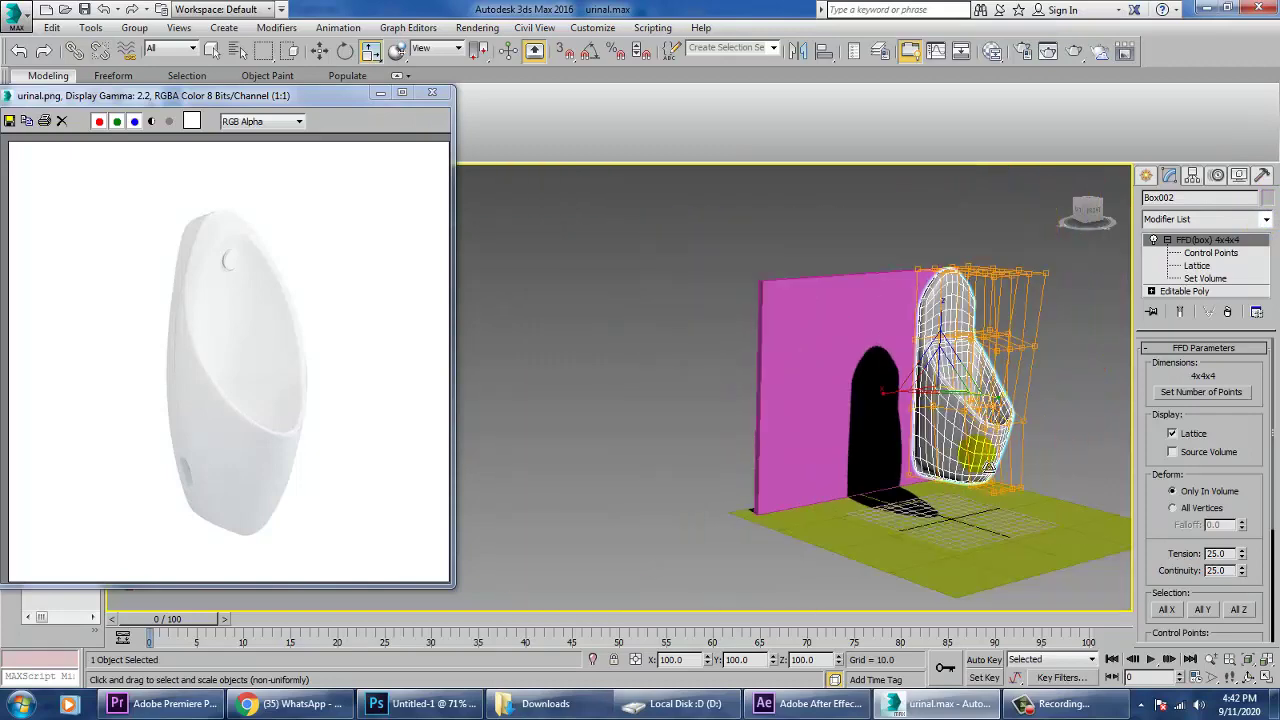
scroll(988, 470, "up", 4)
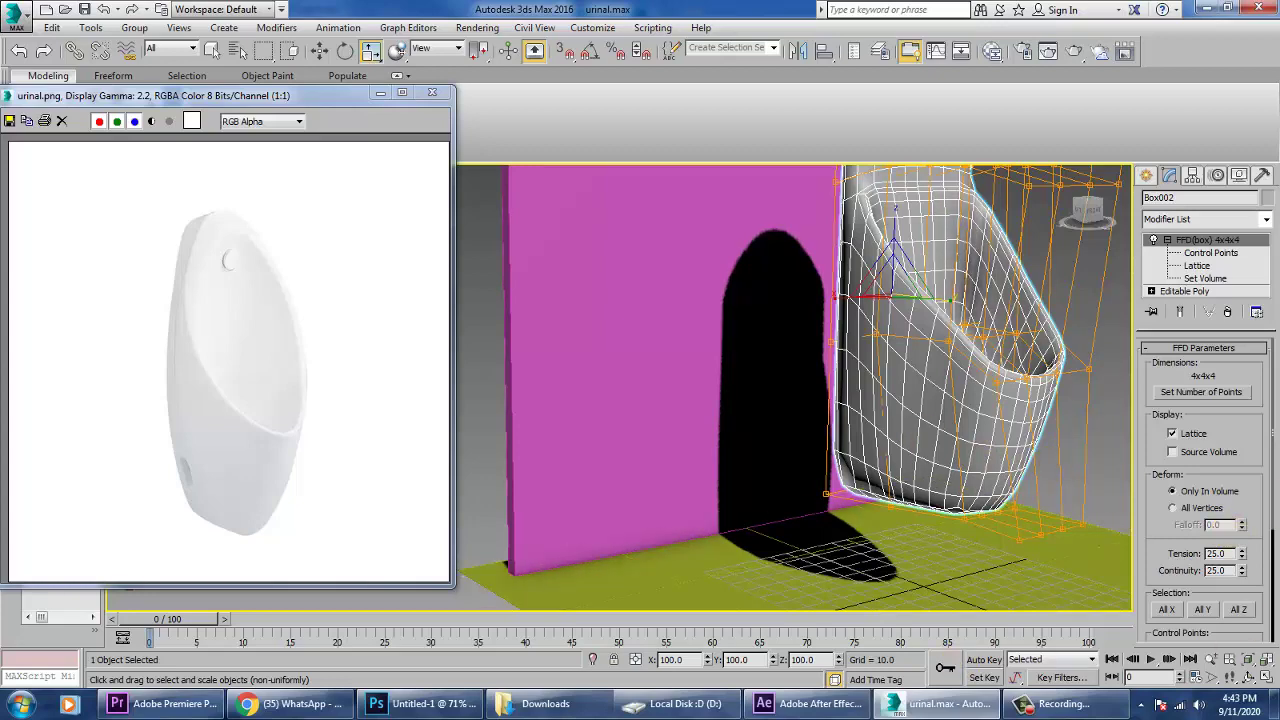
Raise the rear bottom control points to Z 70.7 to round the urinal's lower back edge
left_click(1203, 255)
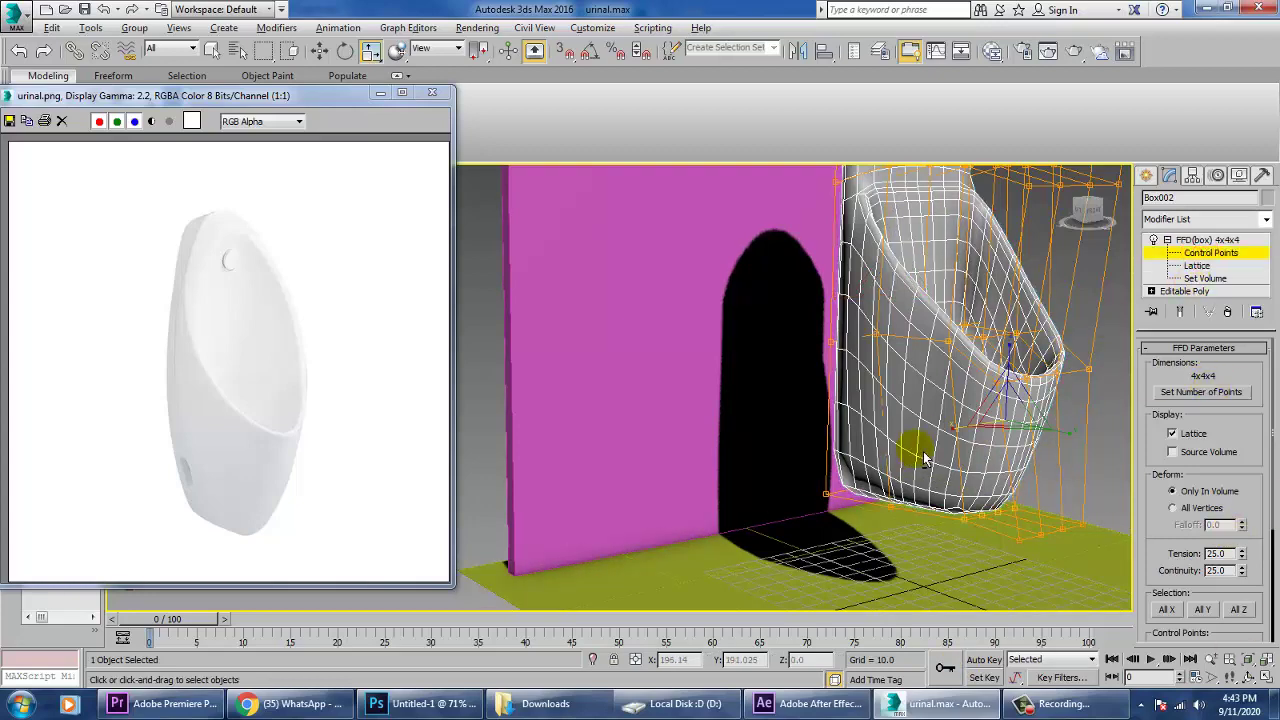
middle_click_drag(910, 455, 927, 480, "alt")
left_click_drag(775, 431, 893, 596)
key("w")
left_click_drag(858, 457, 848, 398)
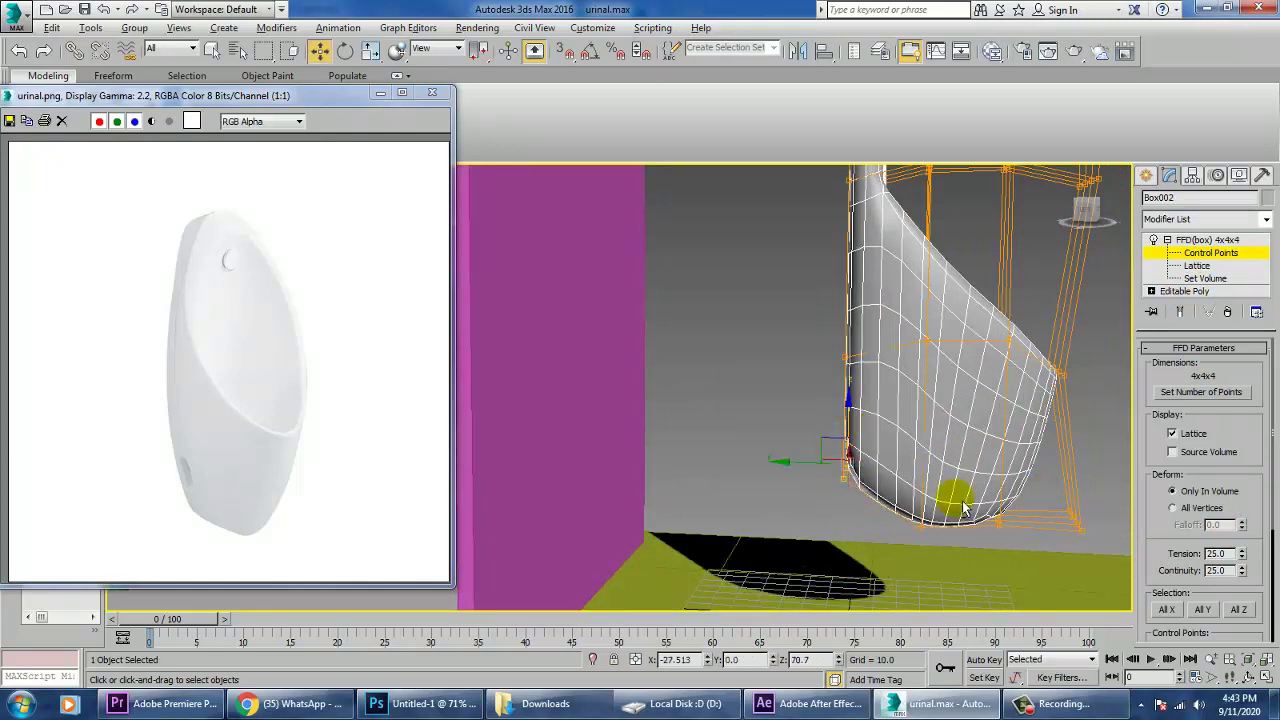
middle_click_drag(963, 507, 923, 519, "alt")
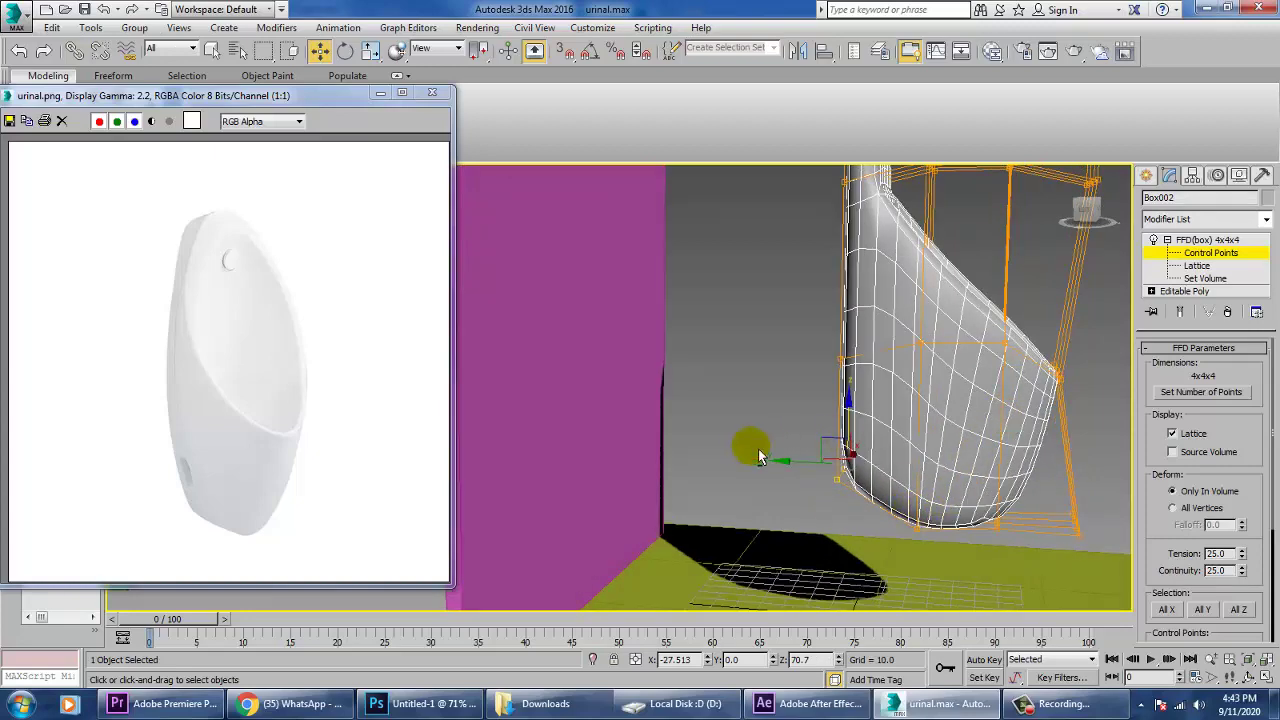
scroll(866, 392, "down", 6)
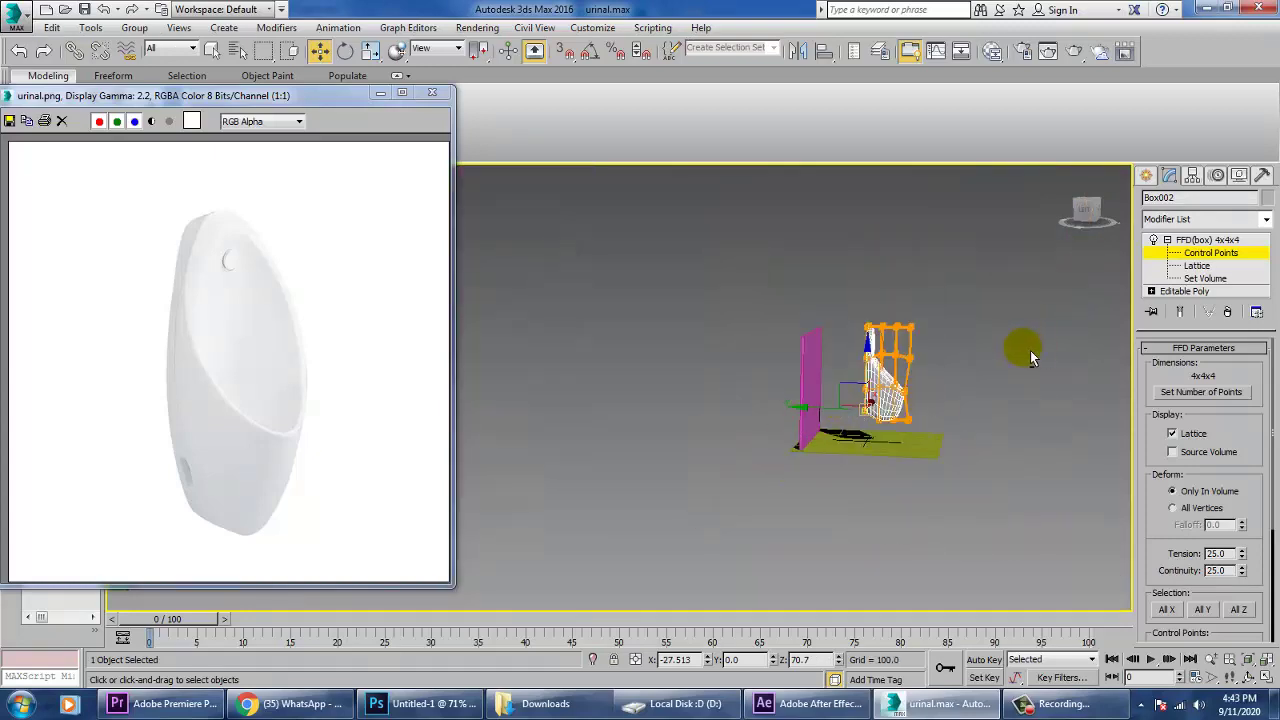
scroll(912, 388, "up", 6)
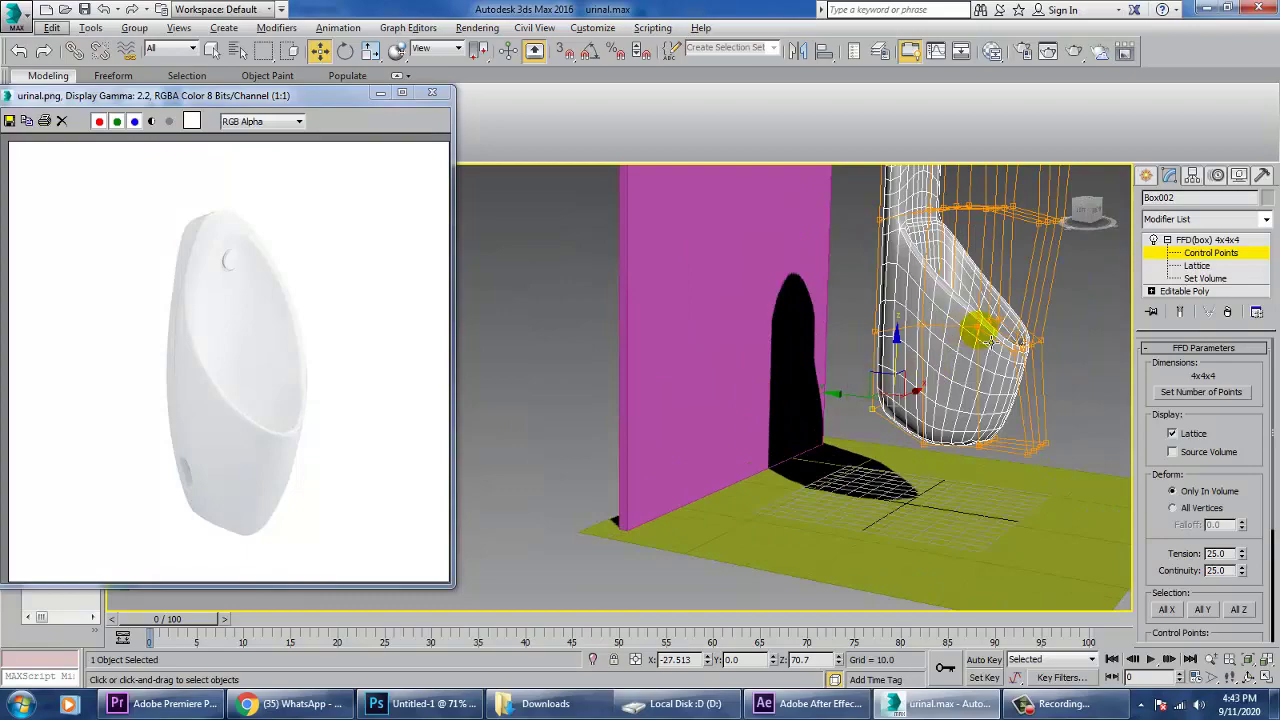
Move the rear control points around the top of the bowl toward the wall to Y -17.003, and leave control point editing
middle_click_drag(903, 309, 897, 309)
middle_click_drag(845, 232, 859, 357, "alt")
middle_click_drag(533, 440, 654, 400, "alt")
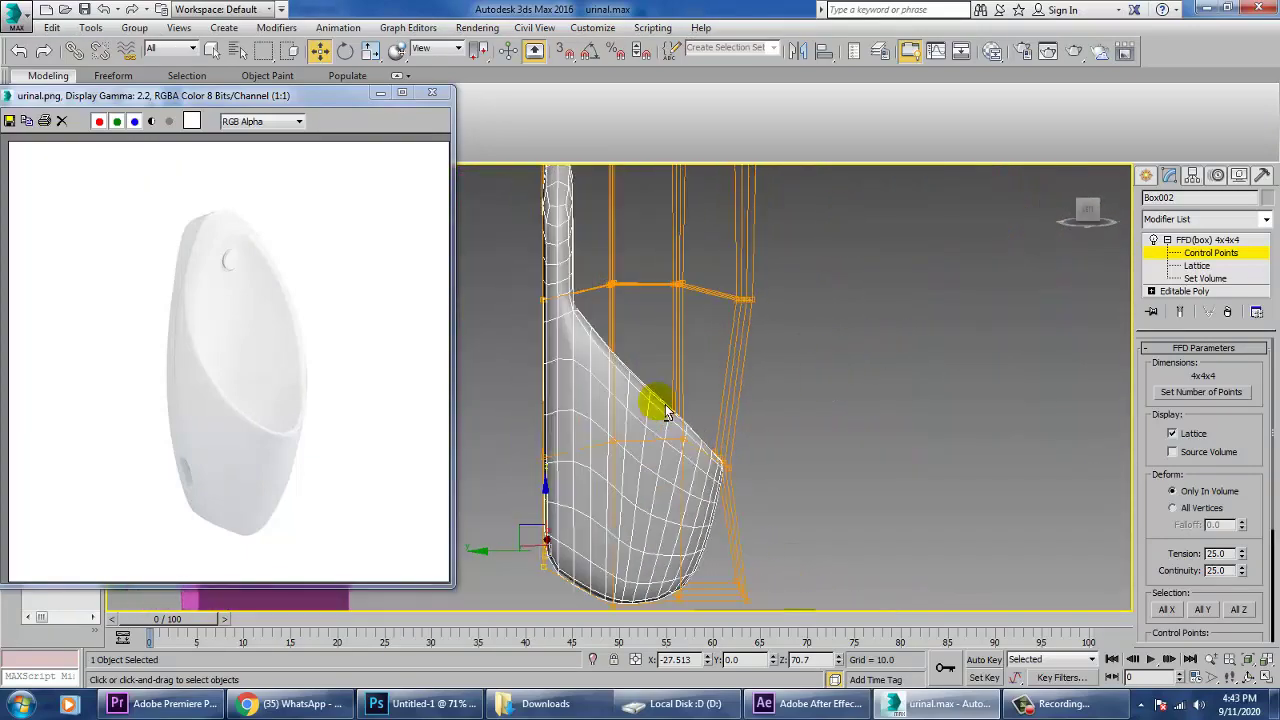
key("alt+w")
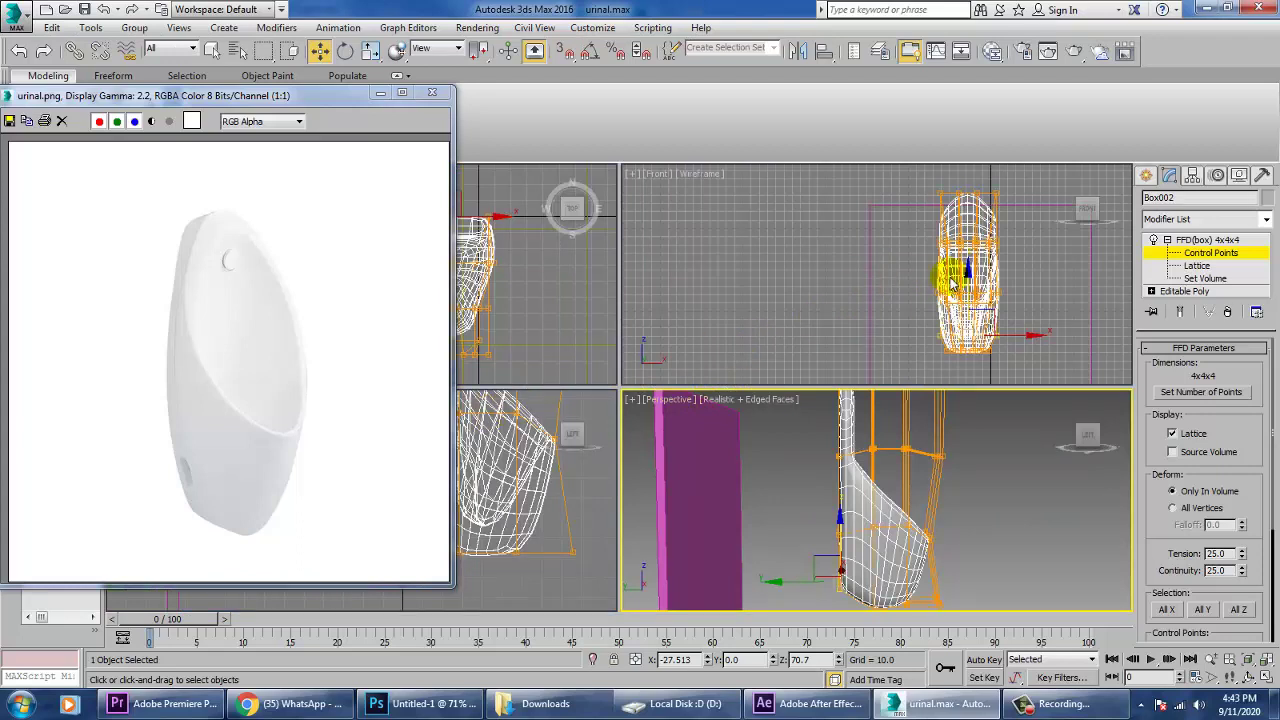
right_click(924, 285)
key("alt+w")
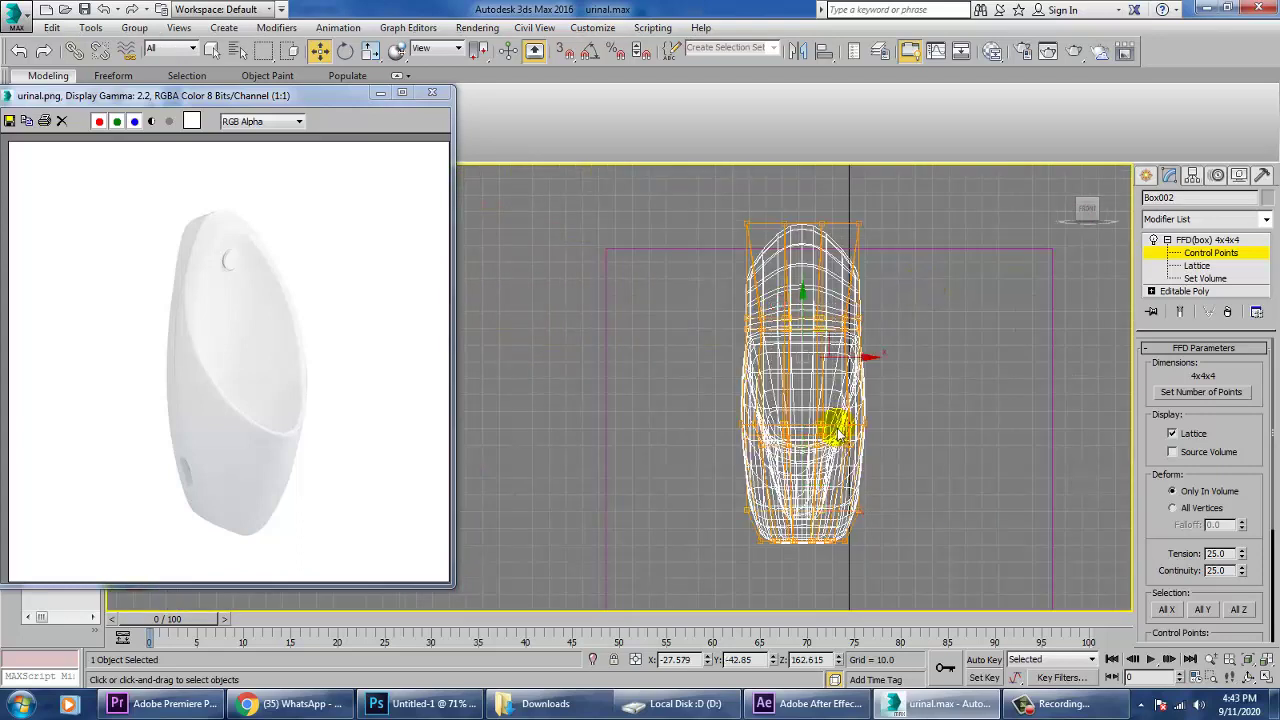
key("alt+w")
right_click(908, 490)
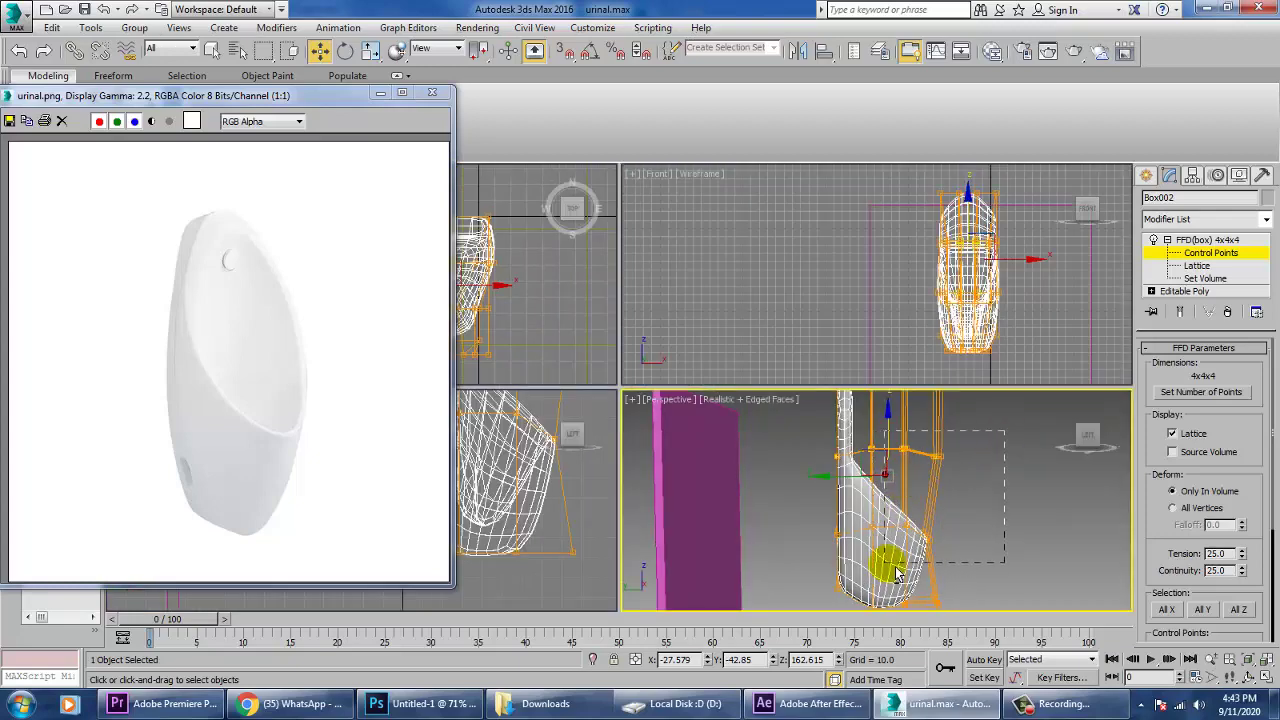
key("alt+w")
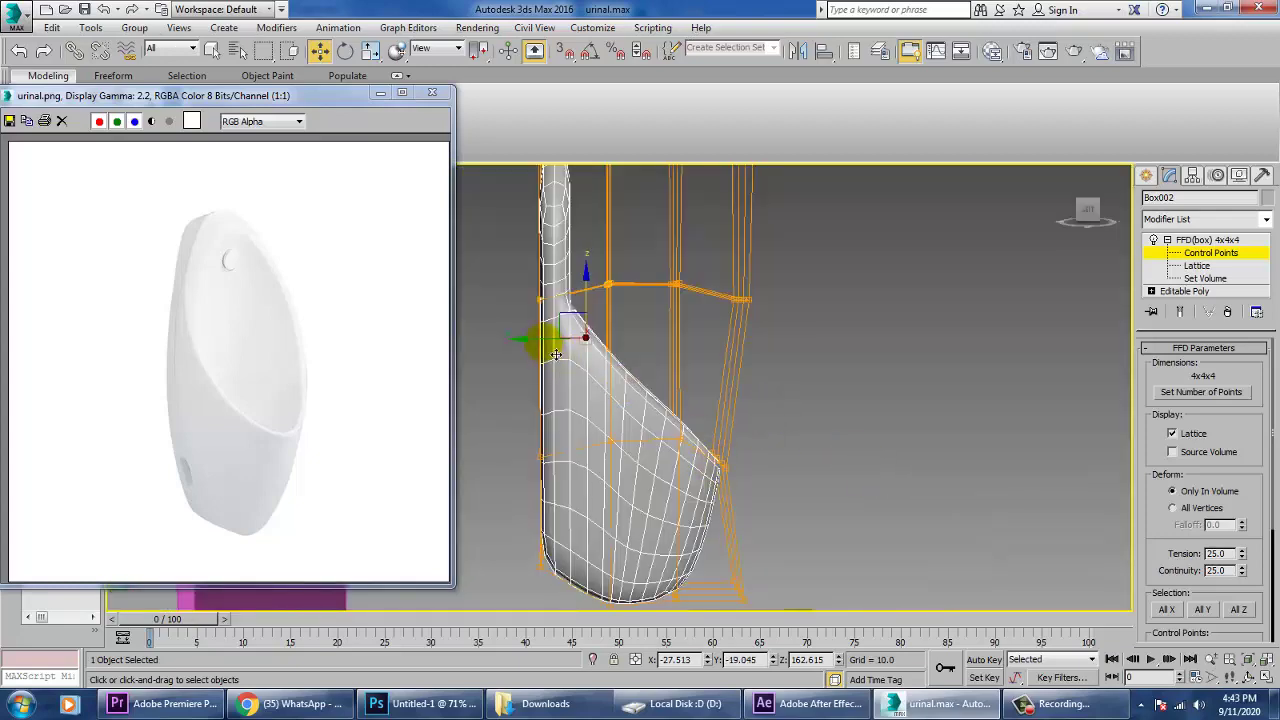
left_click_drag(556, 354, 537, 337)
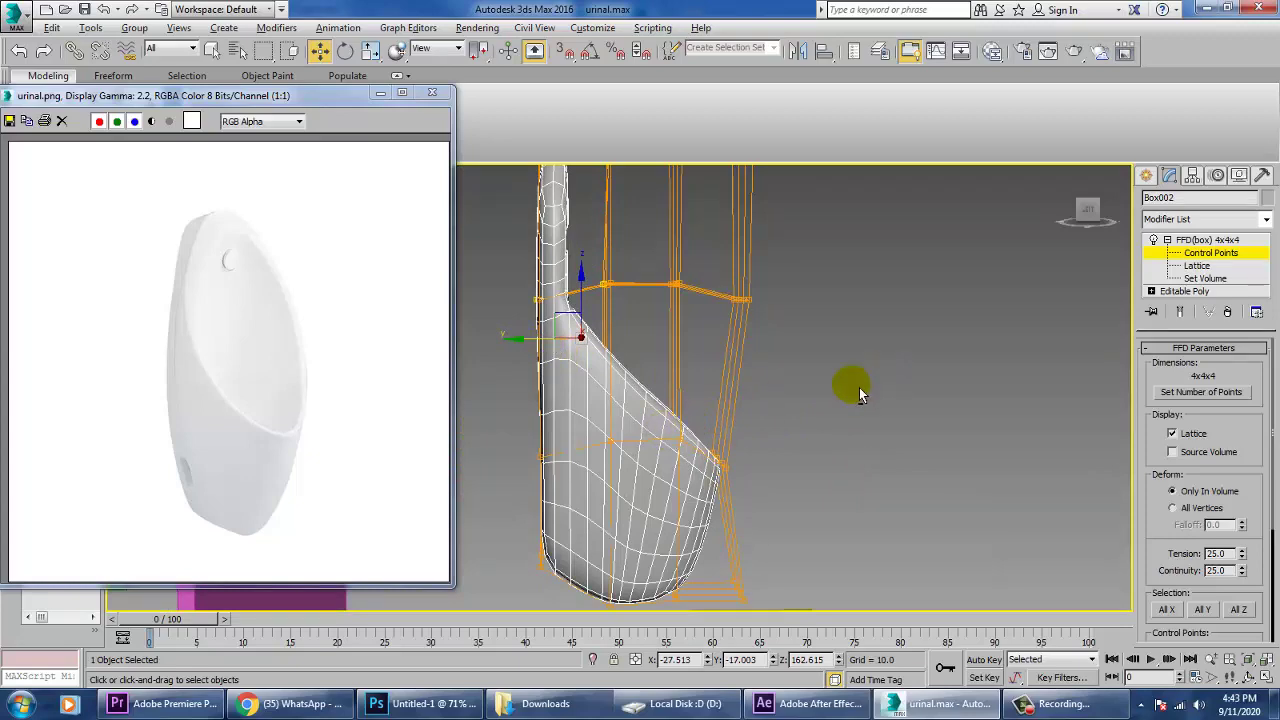
middle_click_drag(680, 400, 646, 410, "alt")
scroll(668, 400, "down", 5)
middle_click_drag(777, 409, 891, 420, "alt")
left_click(1190, 255)
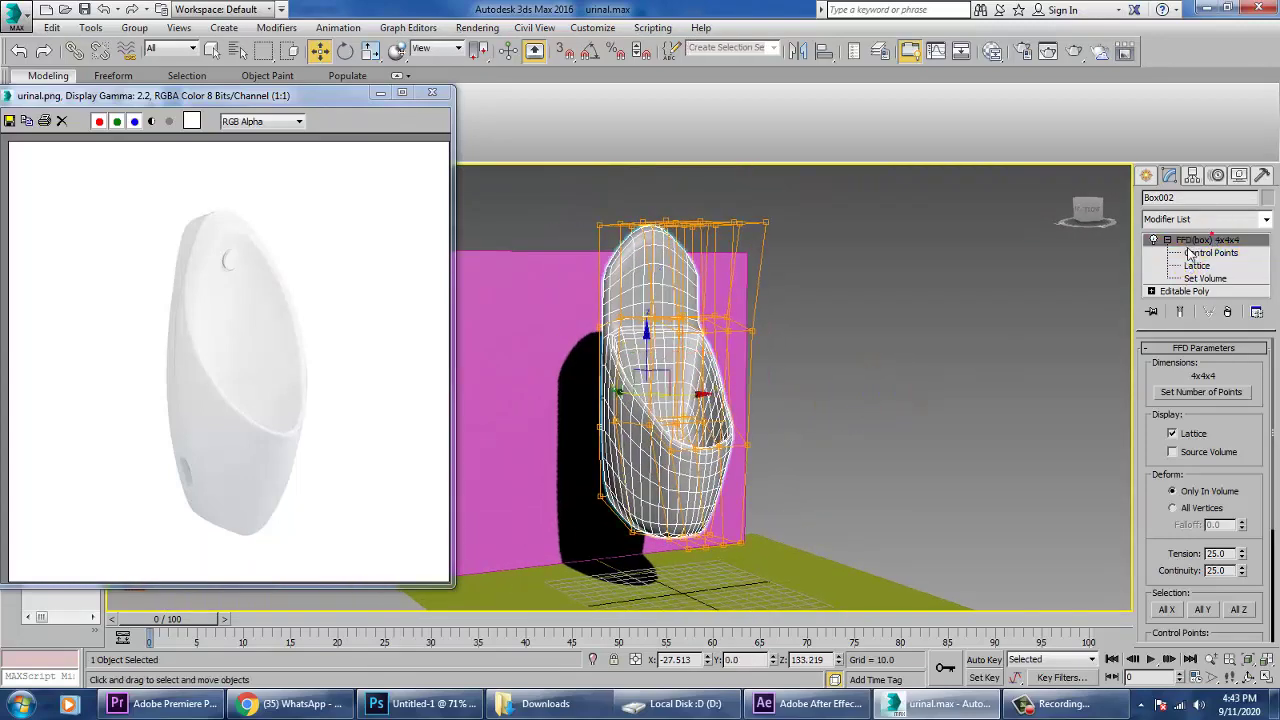
Examine the transition between the urinal's upright back panel and the bowl's inner edge from several angles
middle_click_drag(843, 344, 971, 386, "alt")
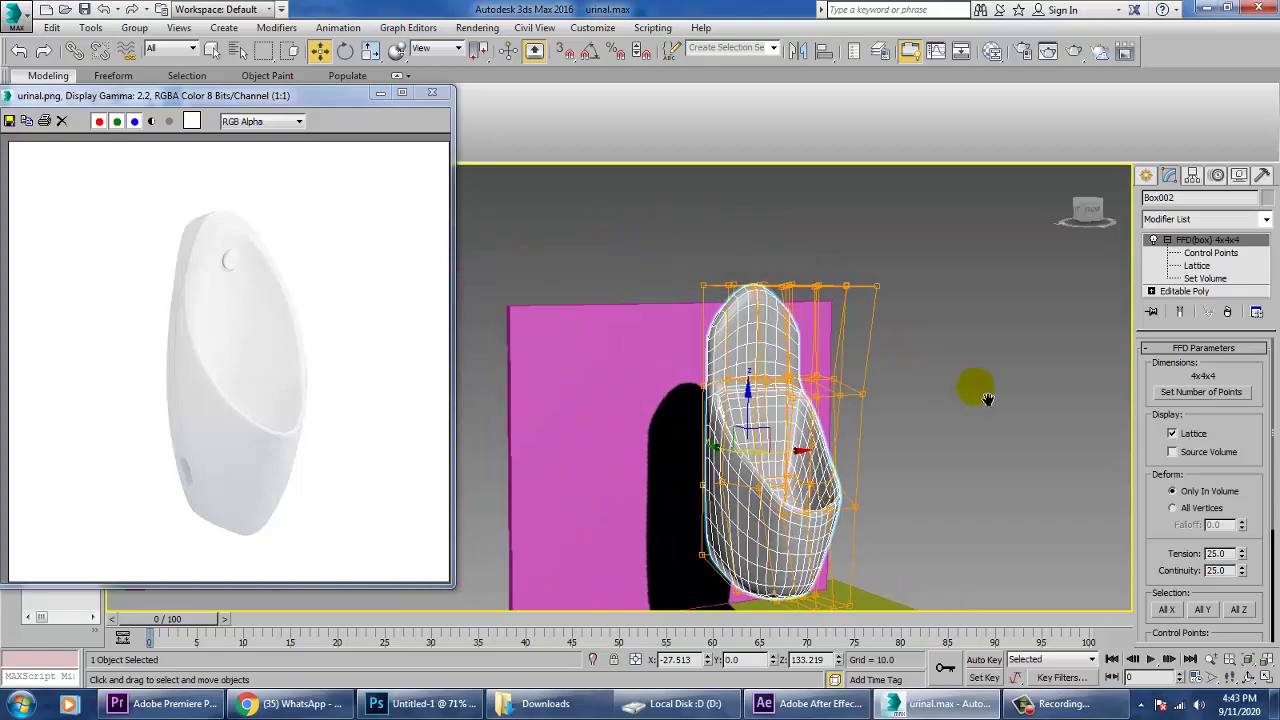
middle_click_drag(808, 374, 848, 400, "alt")
scroll(796, 403, "up", 5)
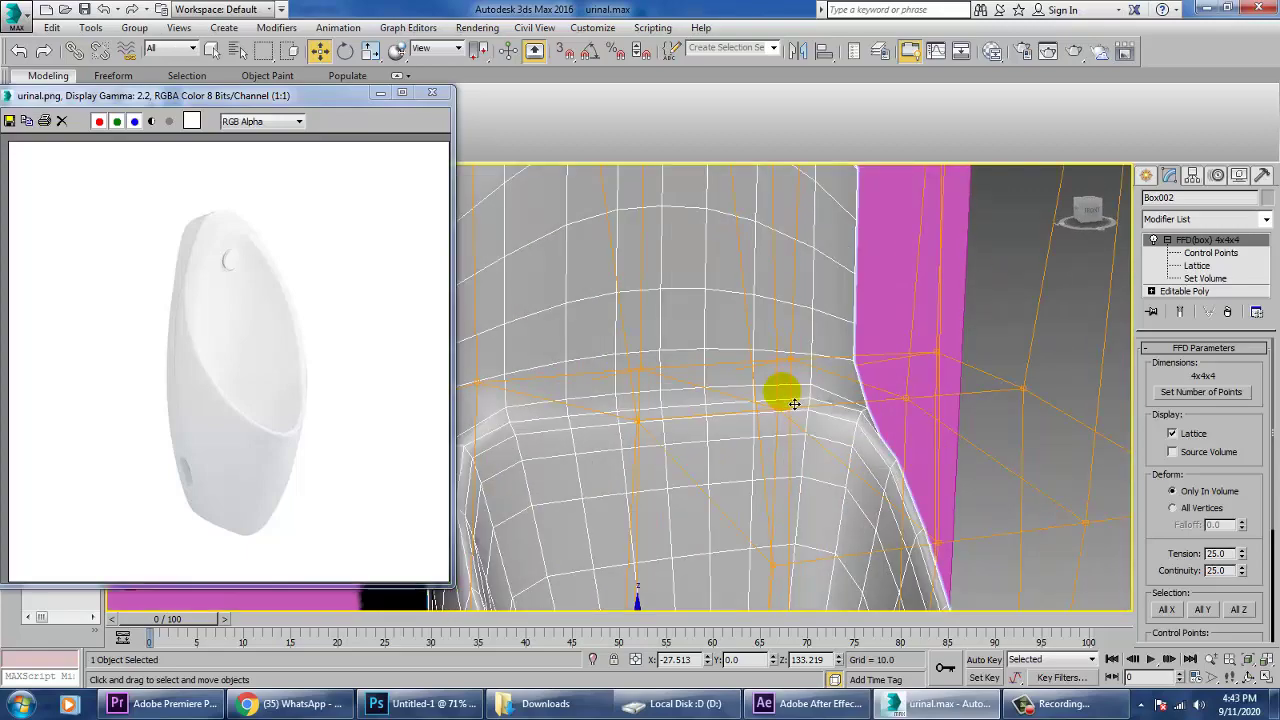
scroll(776, 413, "down", 2)
scroll(748, 449, "down", 5)
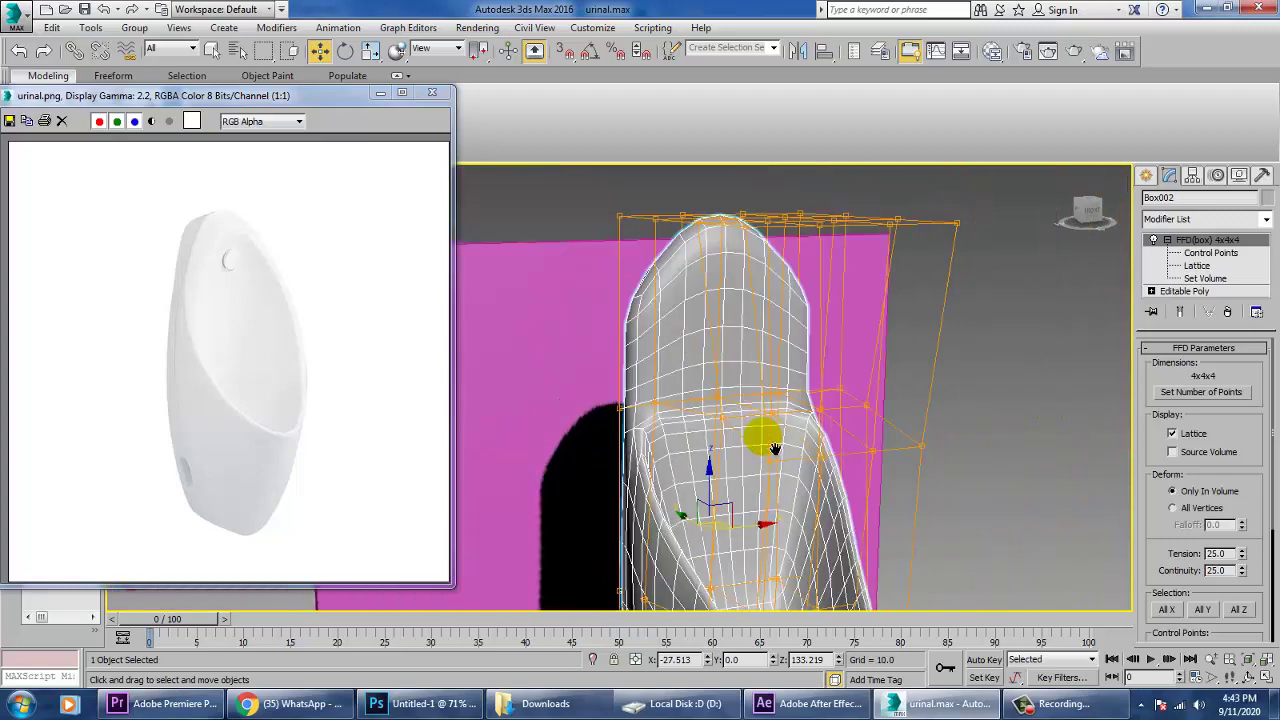
middle_click_drag(692, 483, 706, 448, "alt")
scroll(706, 448, "up", 2)
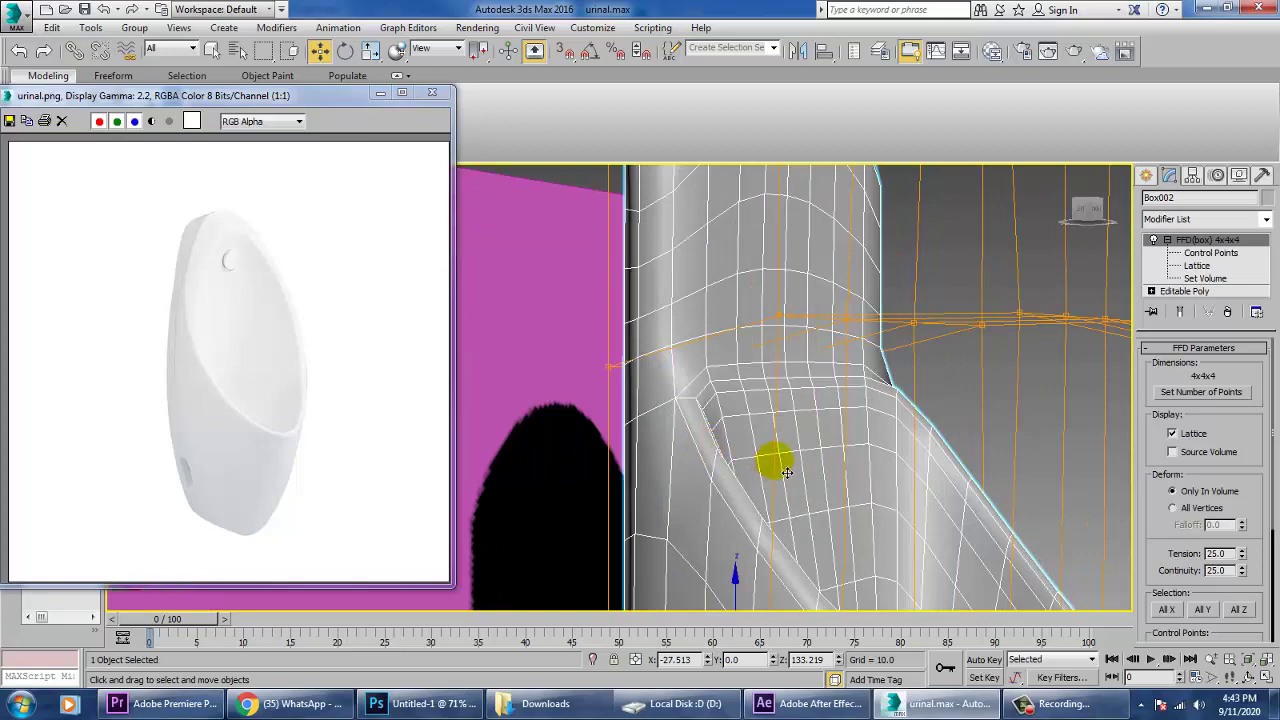
Try to raise the second-column control points at the height where the back panel meets the bowl
key("alt+w")
key("alt+w")
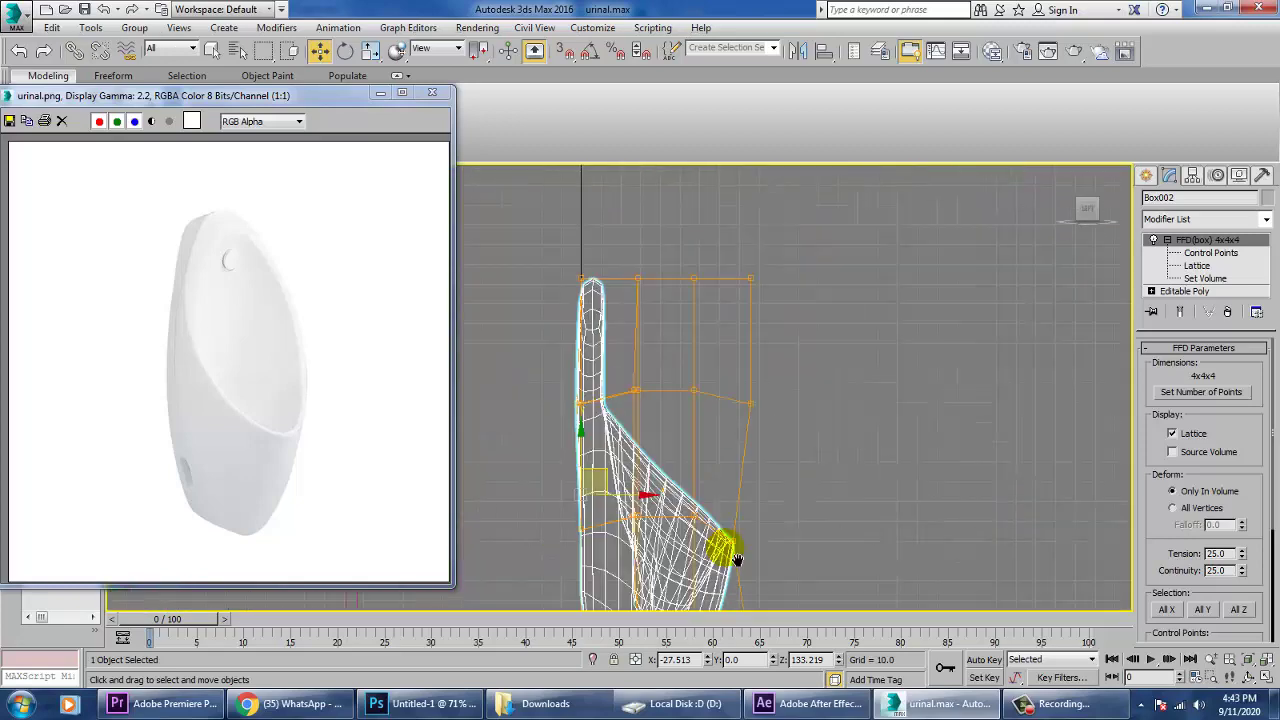
scroll(706, 451, "up", 2)
scroll(600, 430, "down", 3)
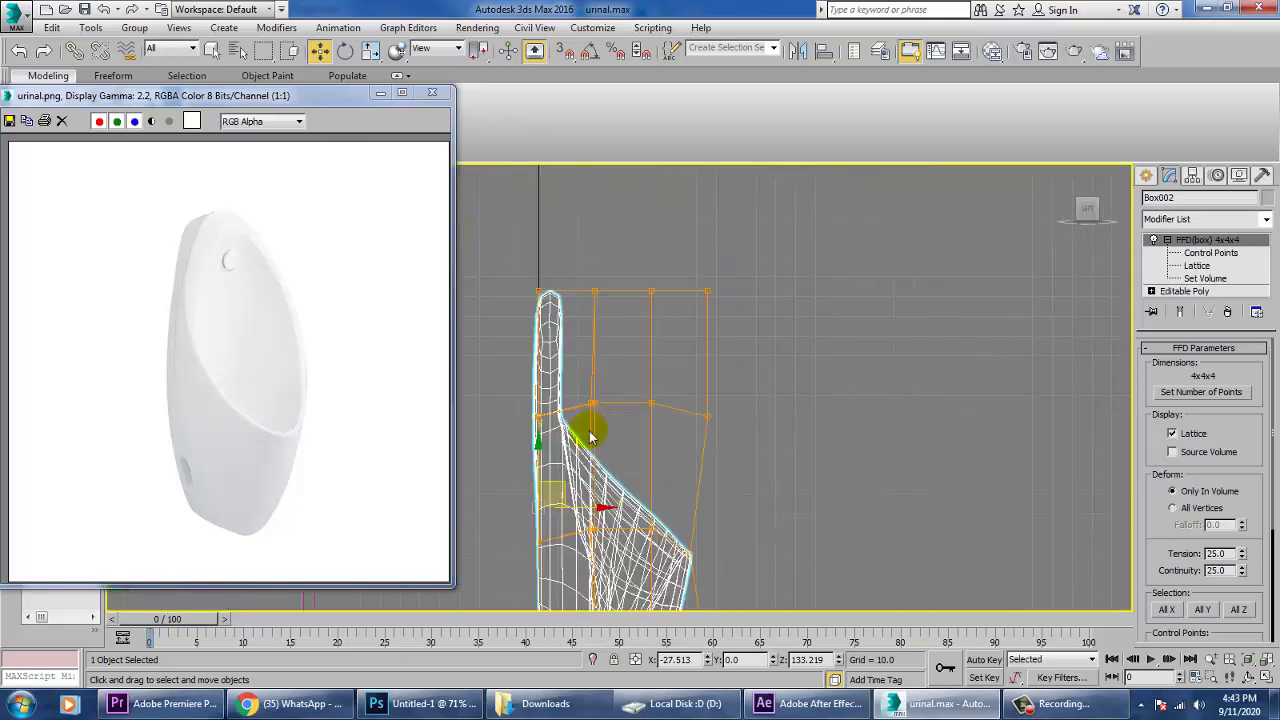
left_click(571, 371)
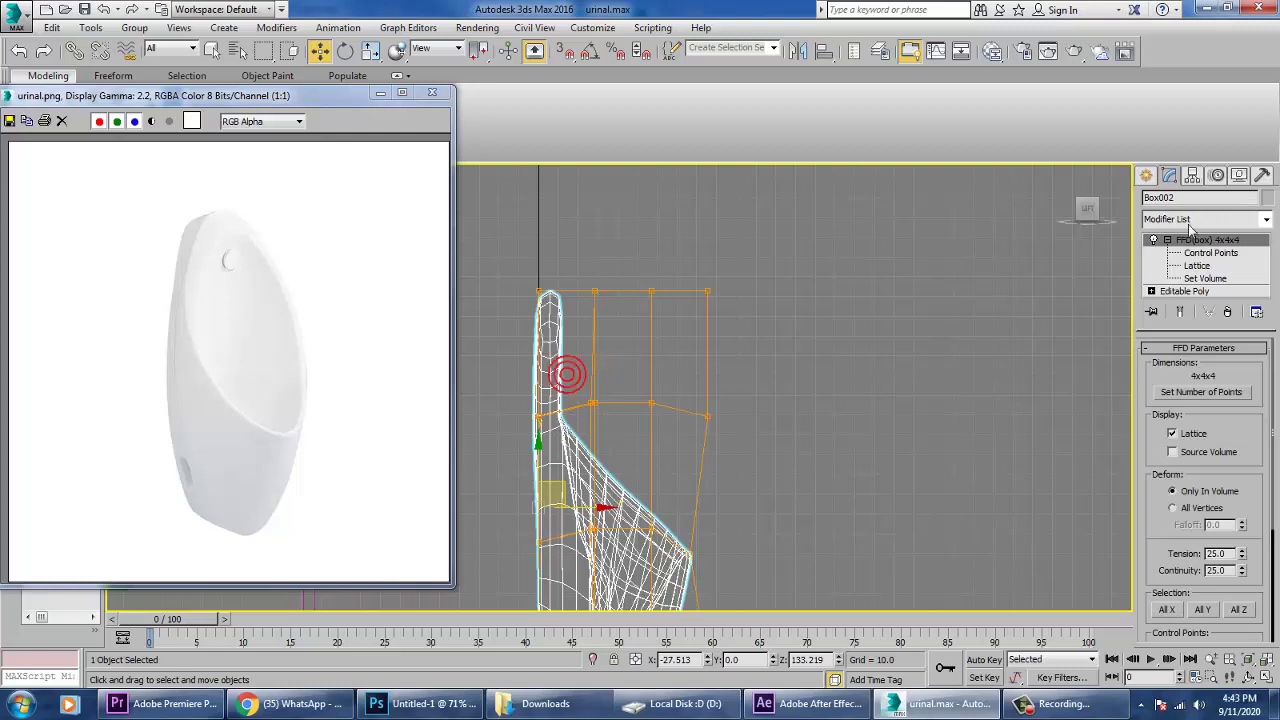
key("1")
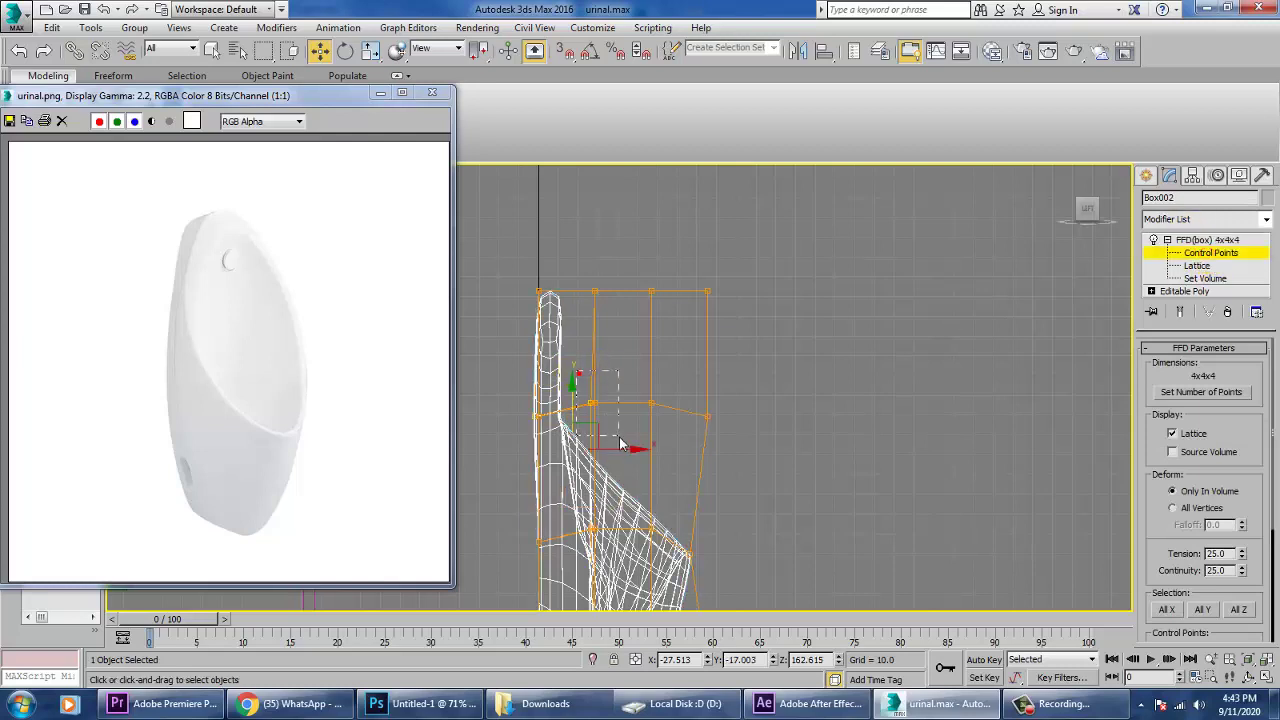
left_click_drag(619, 438, 621, 438)
left_click_drag(595, 375, 595, 338)
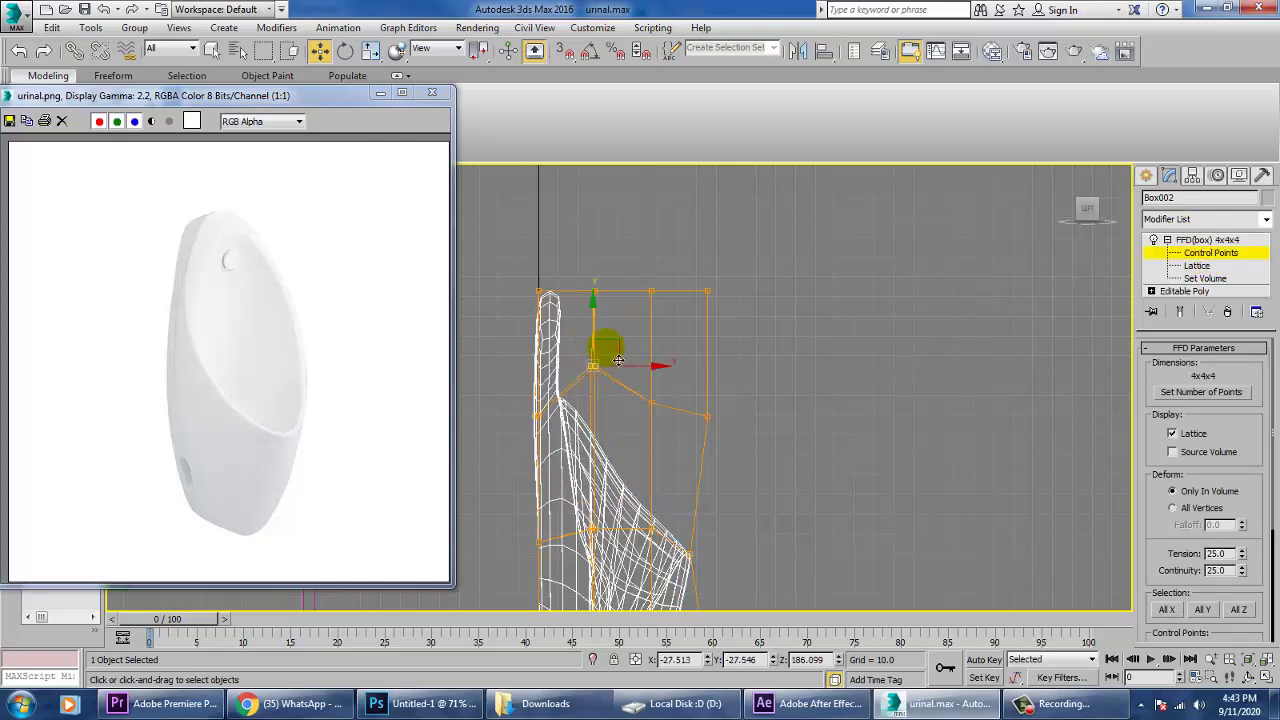
Select the control points in the two middle depth columns just above the bowl and scale them sideways
key("alt+w")
right_click(934, 504)
key("alt+w")
middle_click_drag(771, 430, 878, 437, "alt")
middle_click_drag(752, 468, 905, 415, "alt")
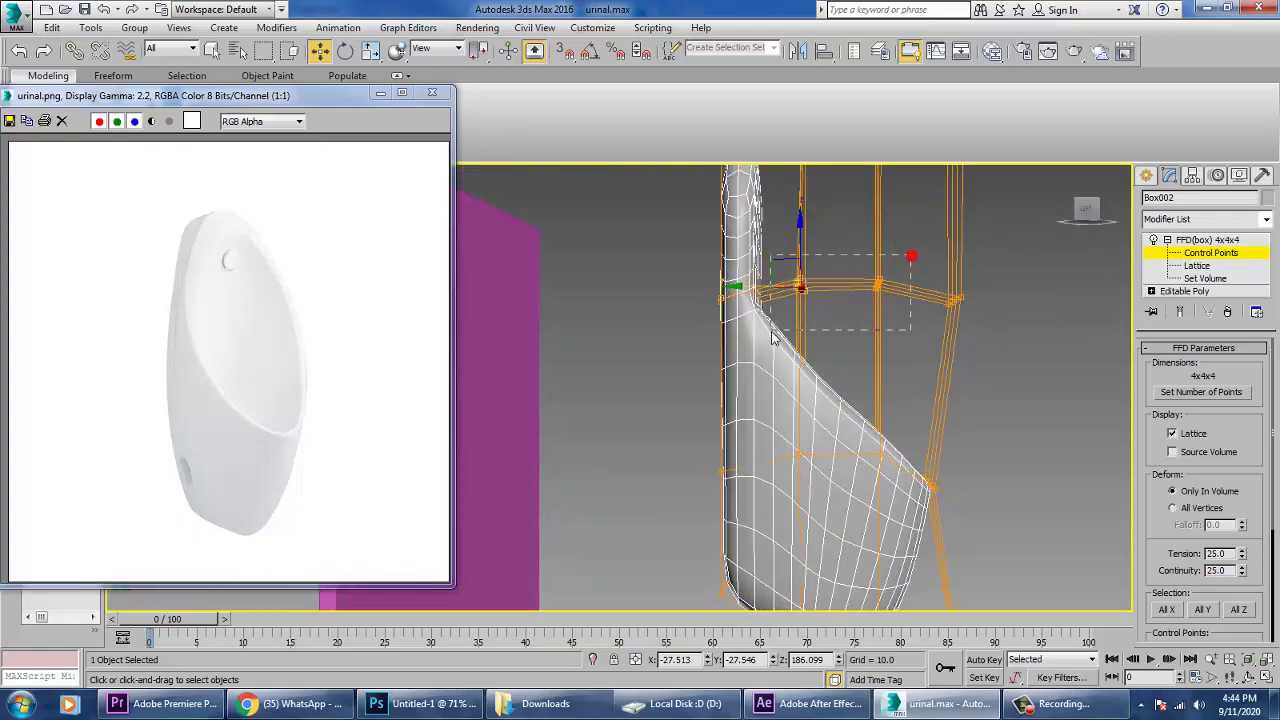
middle_click_drag(871, 356, 809, 309, "alt")
key("r")
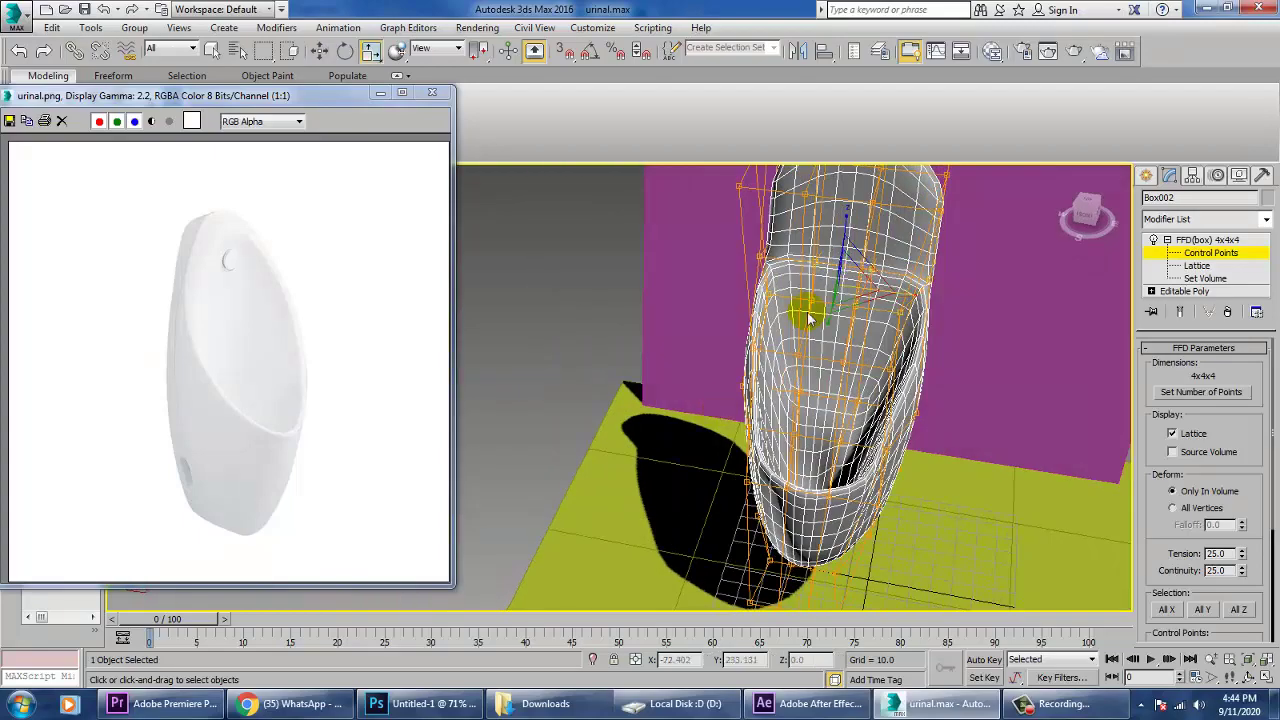
left_click_drag(919, 302, 905, 299)
Try to raise the control points at the bowl's front rim
middle_click_drag(905, 299, 958, 404, "alt")
left_click_drag(978, 525, 979, 526)
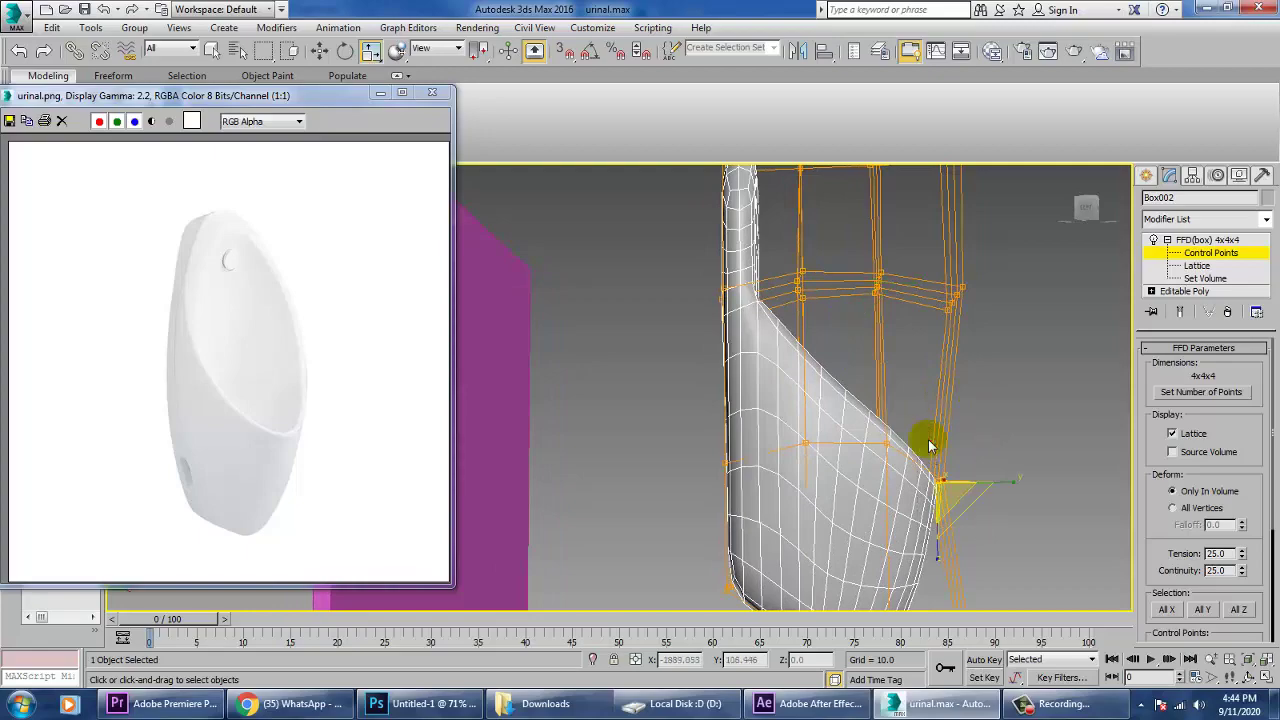
key("w")
left_click_drag(935, 441, 937, 408)
middle_click_drag(947, 418, 897, 516, "alt")
Scale the front rim and front bottom control points inward sideways to round the bowl's front, and leave control point editing
key("alt+w")
right_click(530, 357)
key("alt+w")
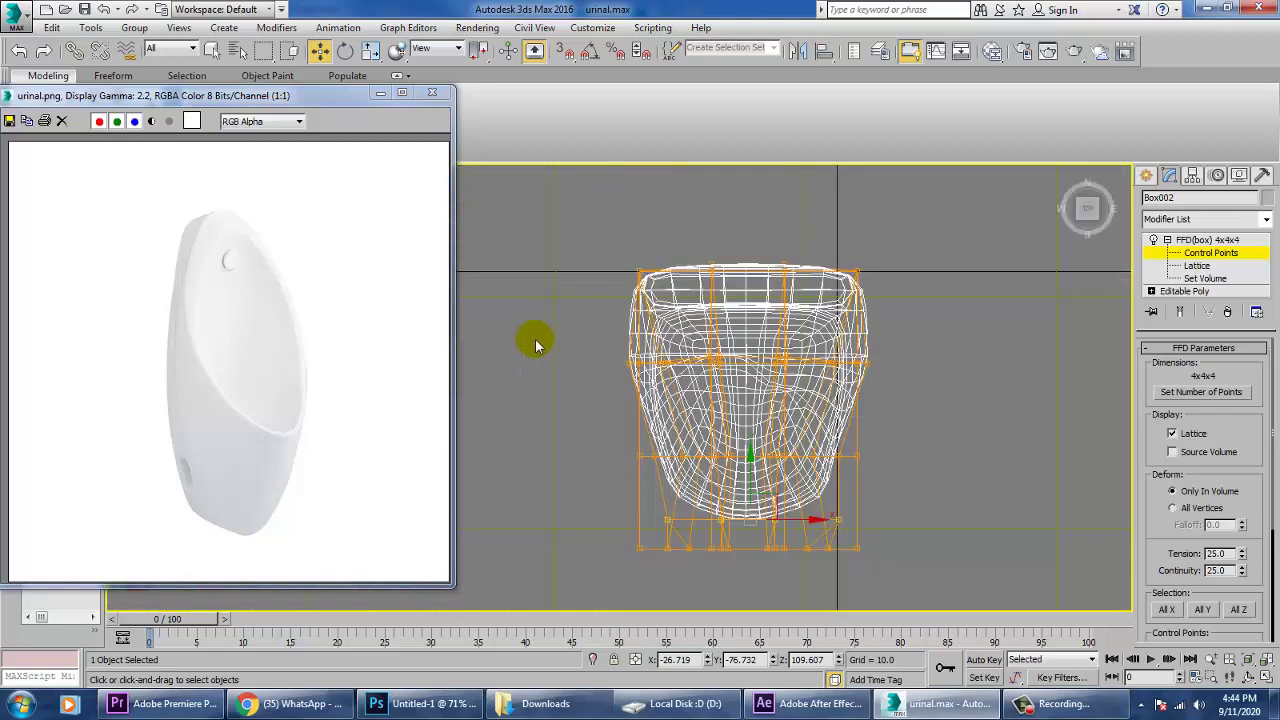
key("r")
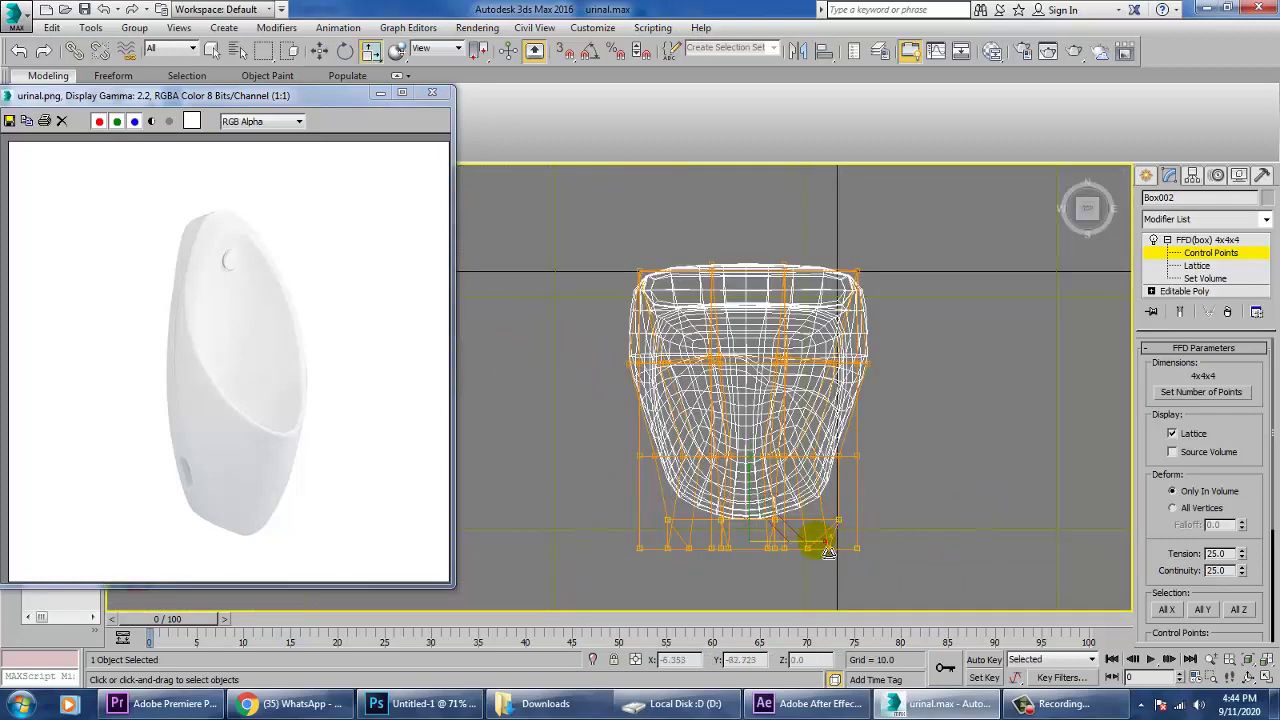
left_click_drag(814, 545, 851, 557)
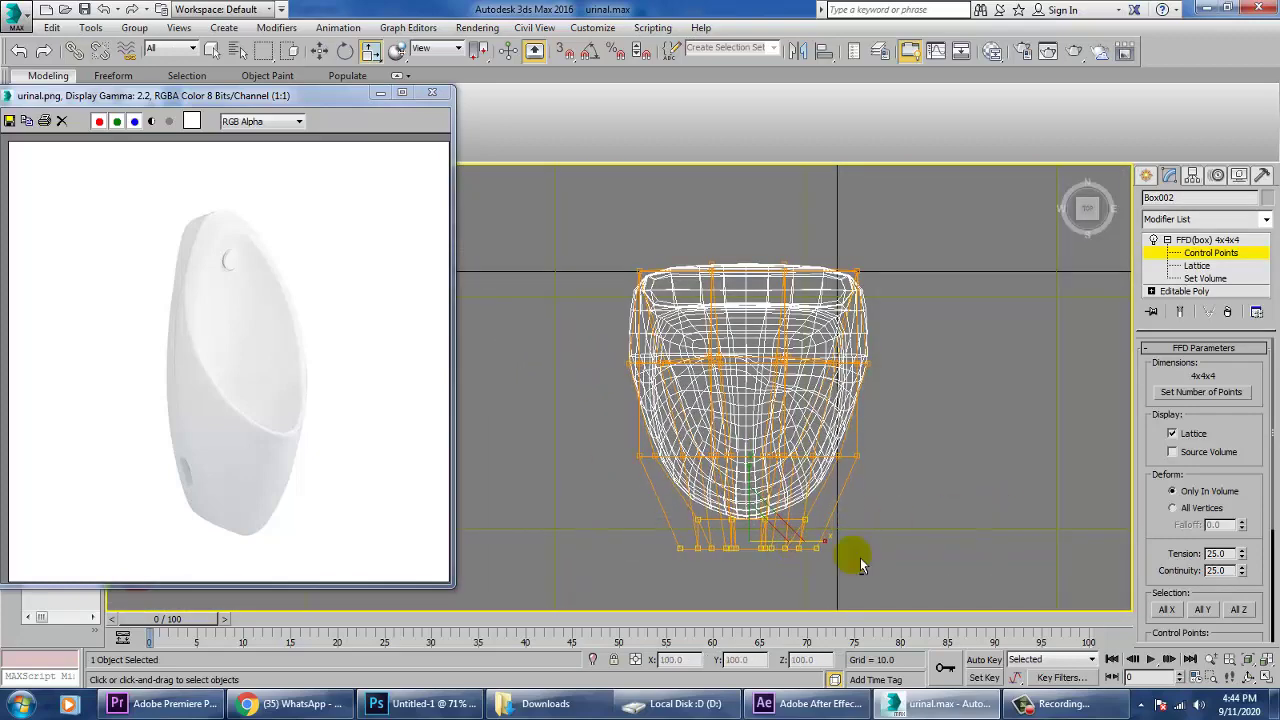
key("alt+w")
right_click(1041, 453)
key("alt+w")
middle_click_drag(931, 477, 890, 472, "alt")
left_click(1238, 242)
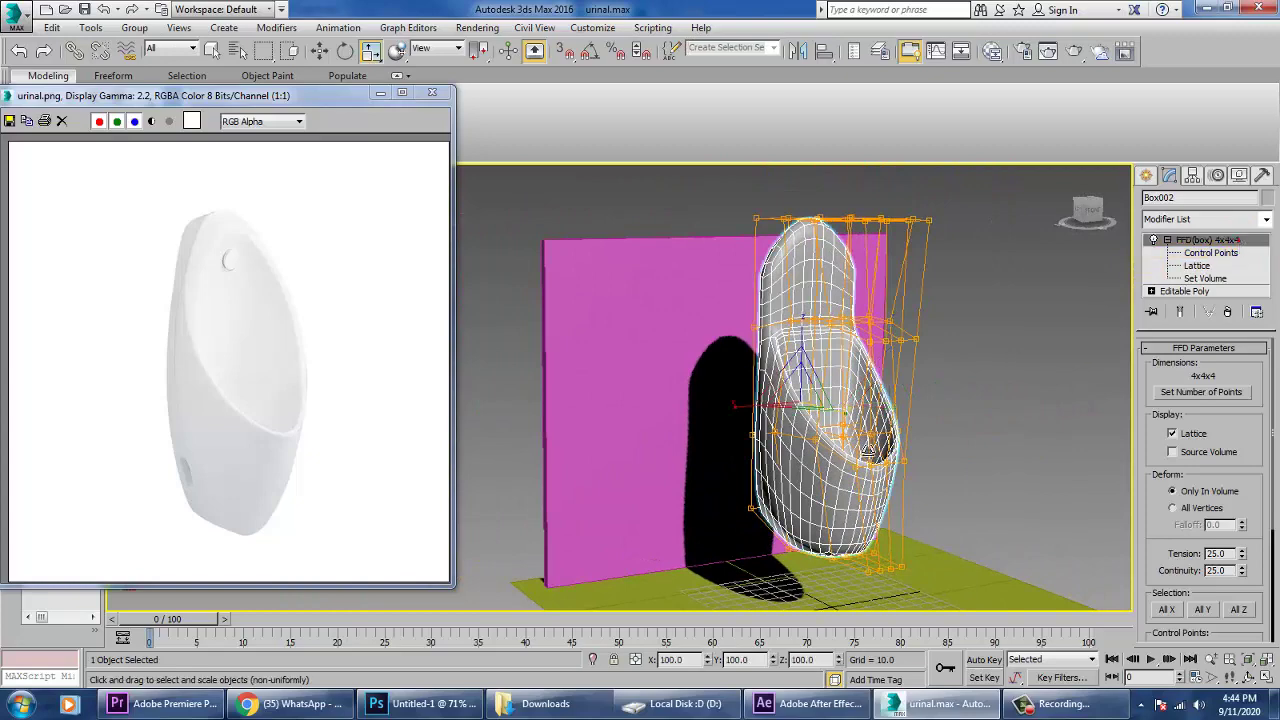
Move the whole urinal back against the wall to Y 109.717
left_click_drag(803, 403, 847, 480)
key("w")
middle_click_drag(855, 416, 797, 396, "alt")
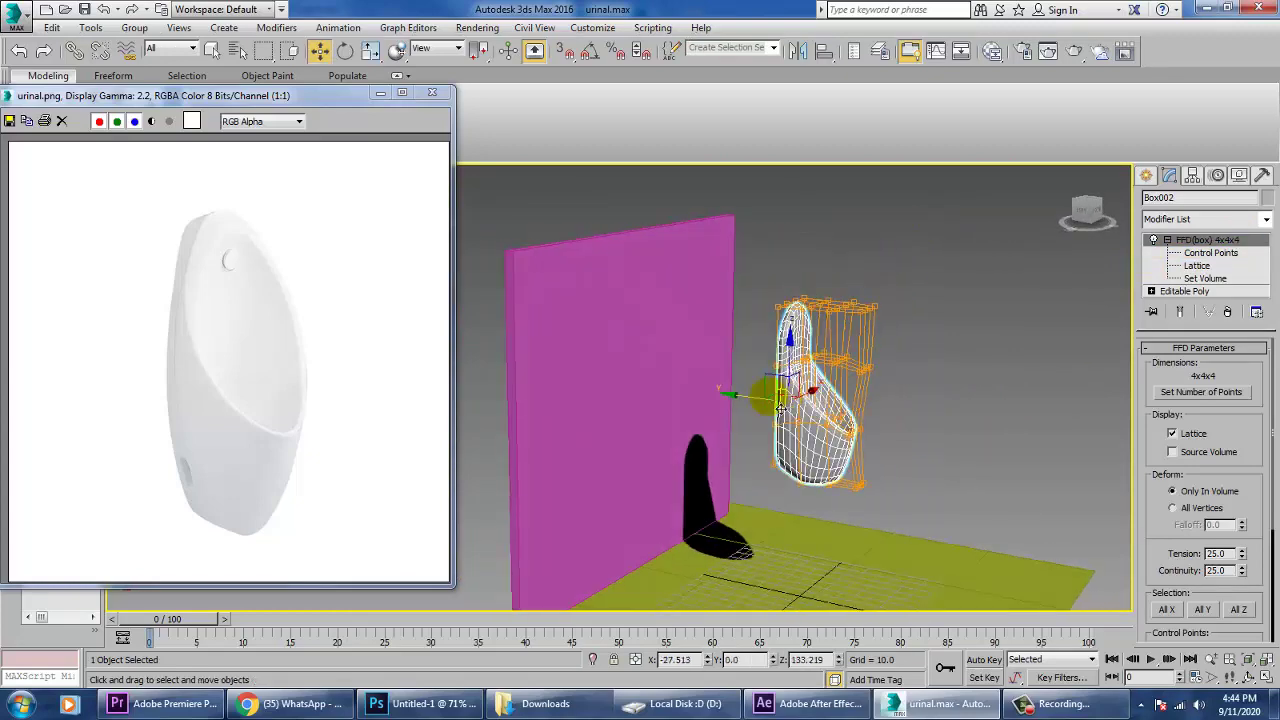
left_click_drag(760, 412, 603, 408)
scroll(909, 294, "up", 5)
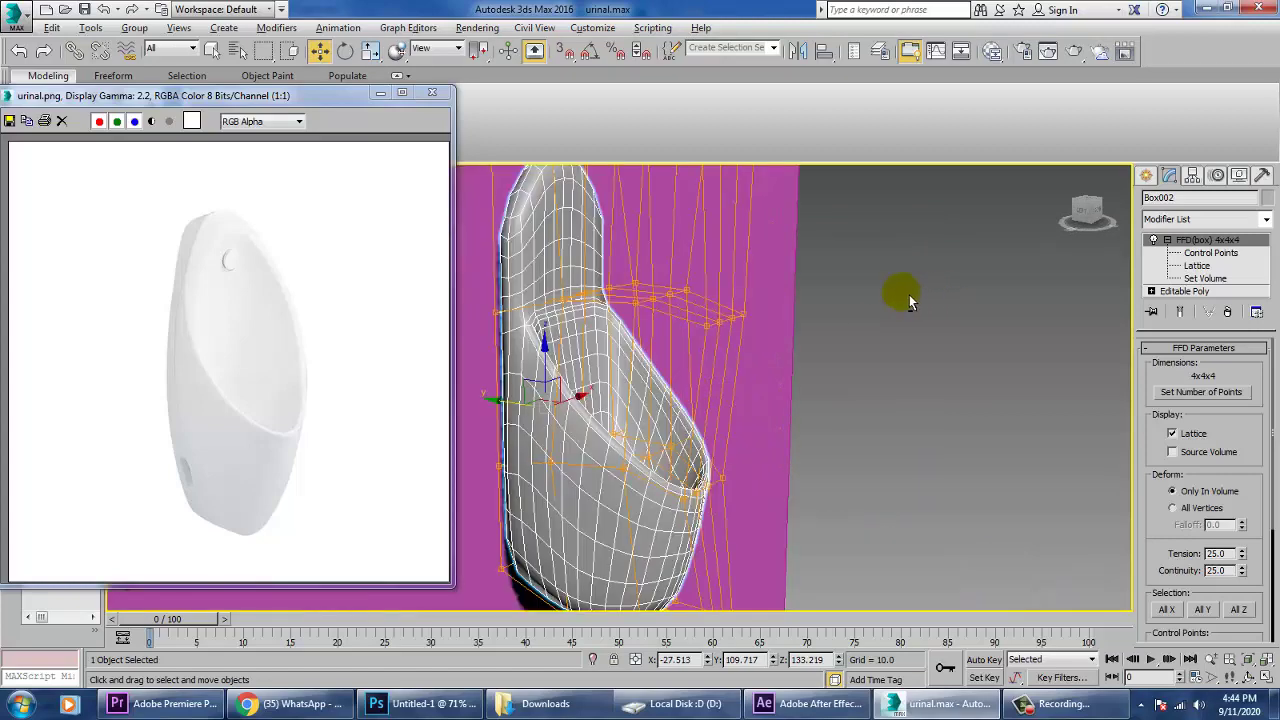
scroll(730, 480, "down", 5)
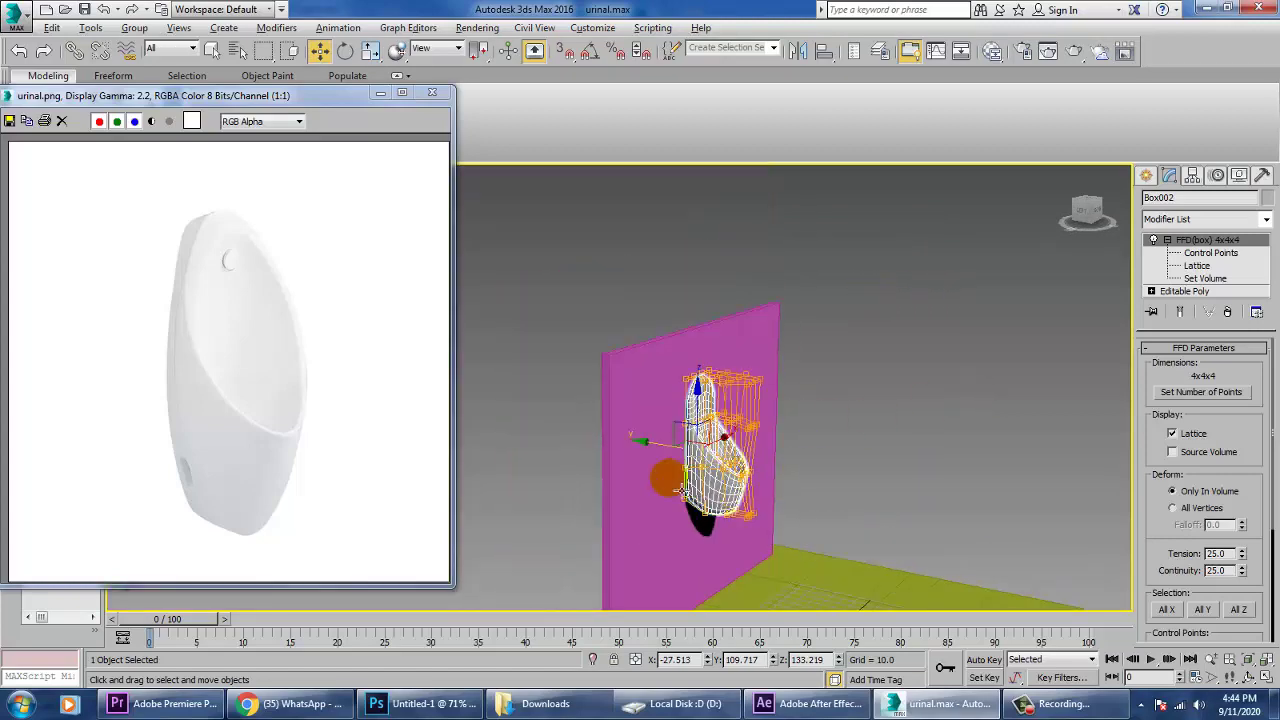
Shift the urinal along the wall to X -69.537 and clone it as one independent copy at X 50.156
middle_click_drag(706, 485, 613, 498, "alt")
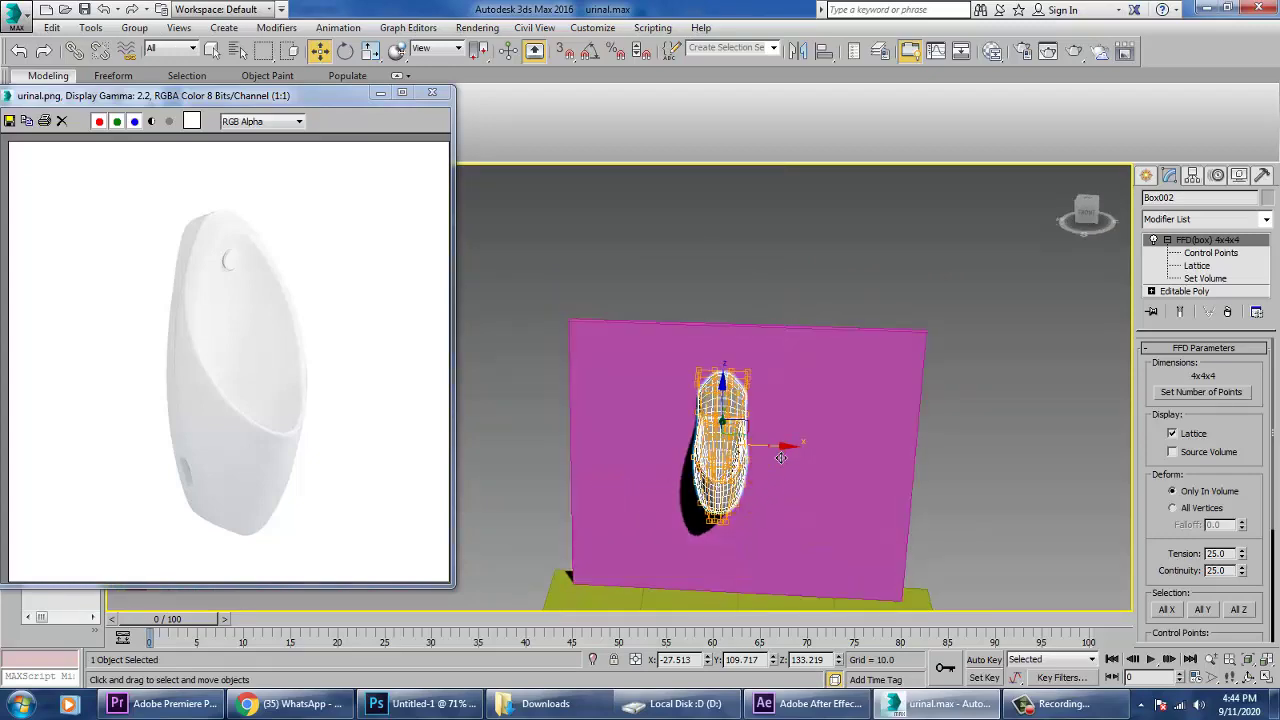
mouse_move(768, 445)
left_mouse_down()
mouse_move(705, 444)
mouse_move(870, 442)
left_mouse_up()
left_click(648, 420)
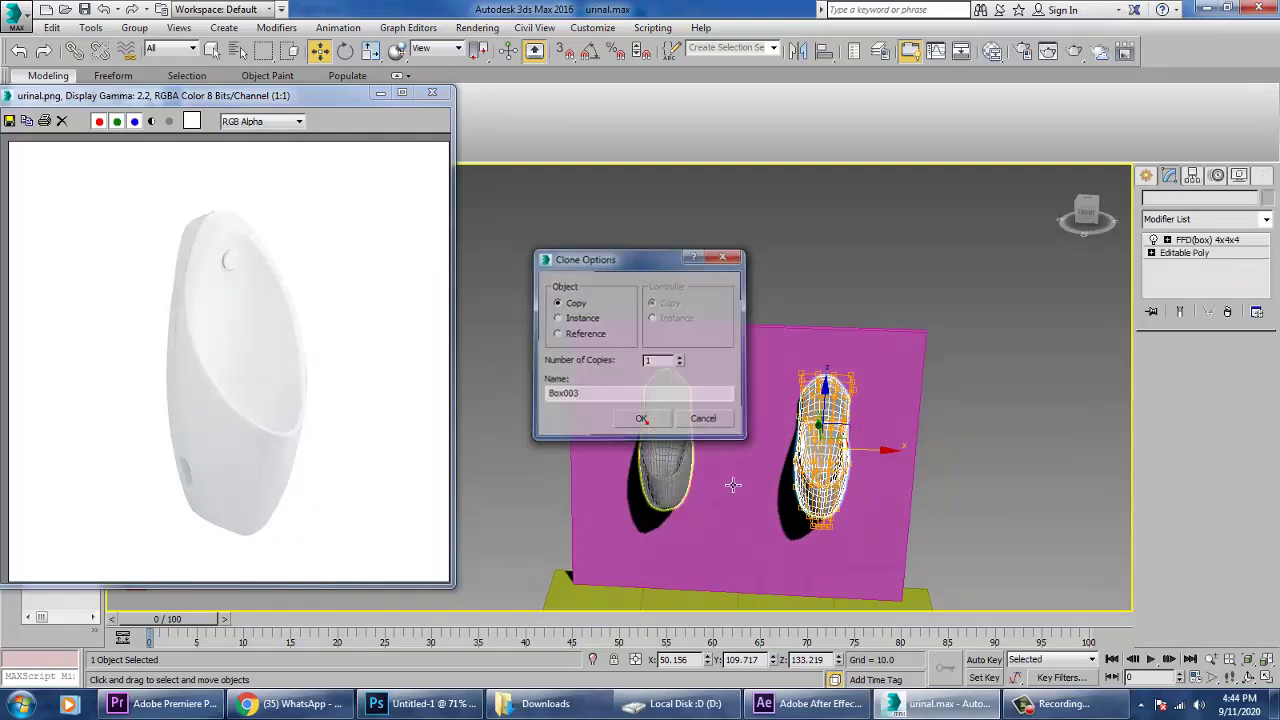
Select both urinals on the wall and display their edged faces in the perspective view
mouse_move(800, 455)
middle_mouse_down("alt")
mouse_move(866, 455)
mouse_move(795, 438)
middle_mouse_up("alt")
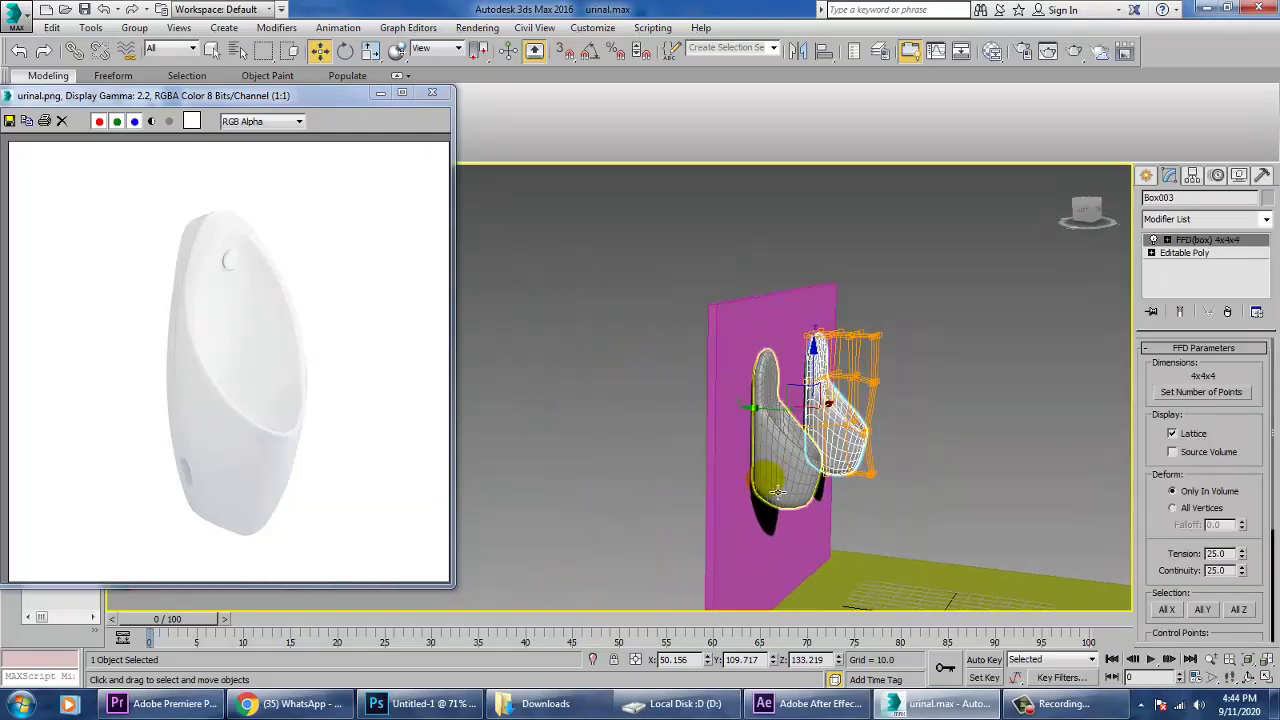
middle_click_drag(790, 485, 697, 606, "alt")
scroll(696, 506, "up", 4)
scroll(692, 522, "down", 4)
middle_click_drag(692, 520, 716, 497, "alt")
scroll(783, 478, "up", 3)
left_click(808, 460)
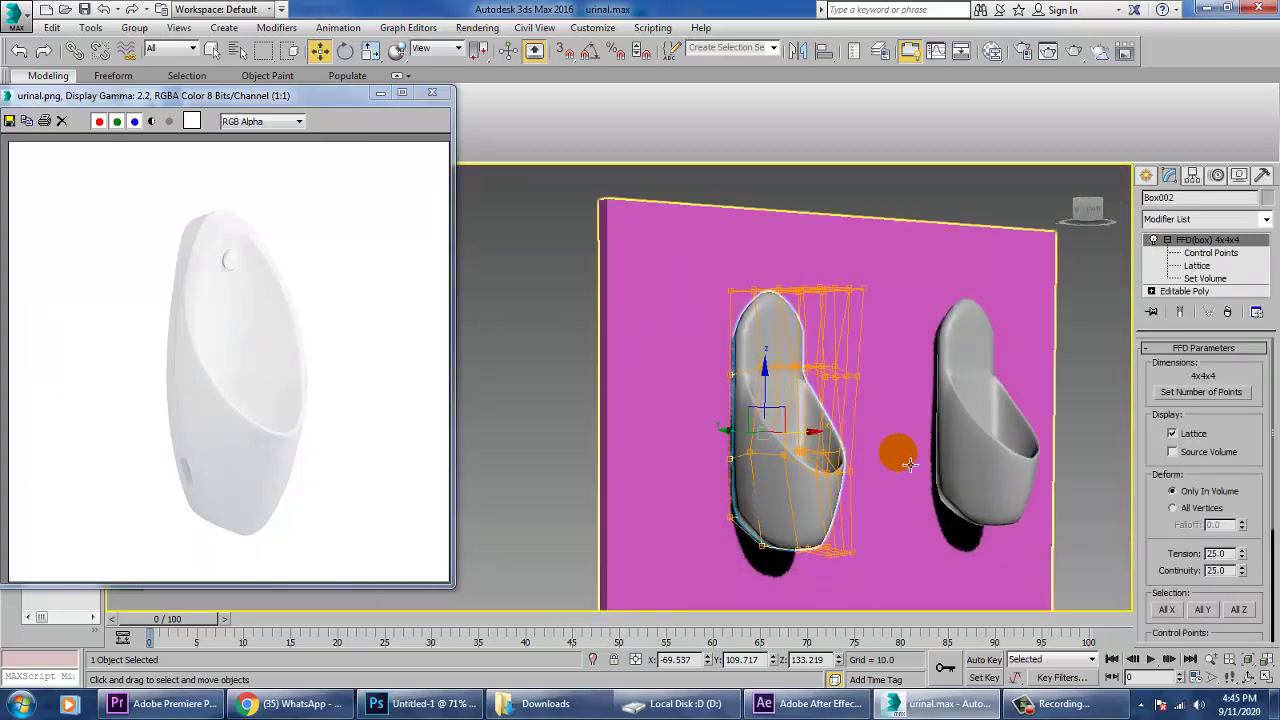
left_click(976, 464, "ctrl")
key("F4")
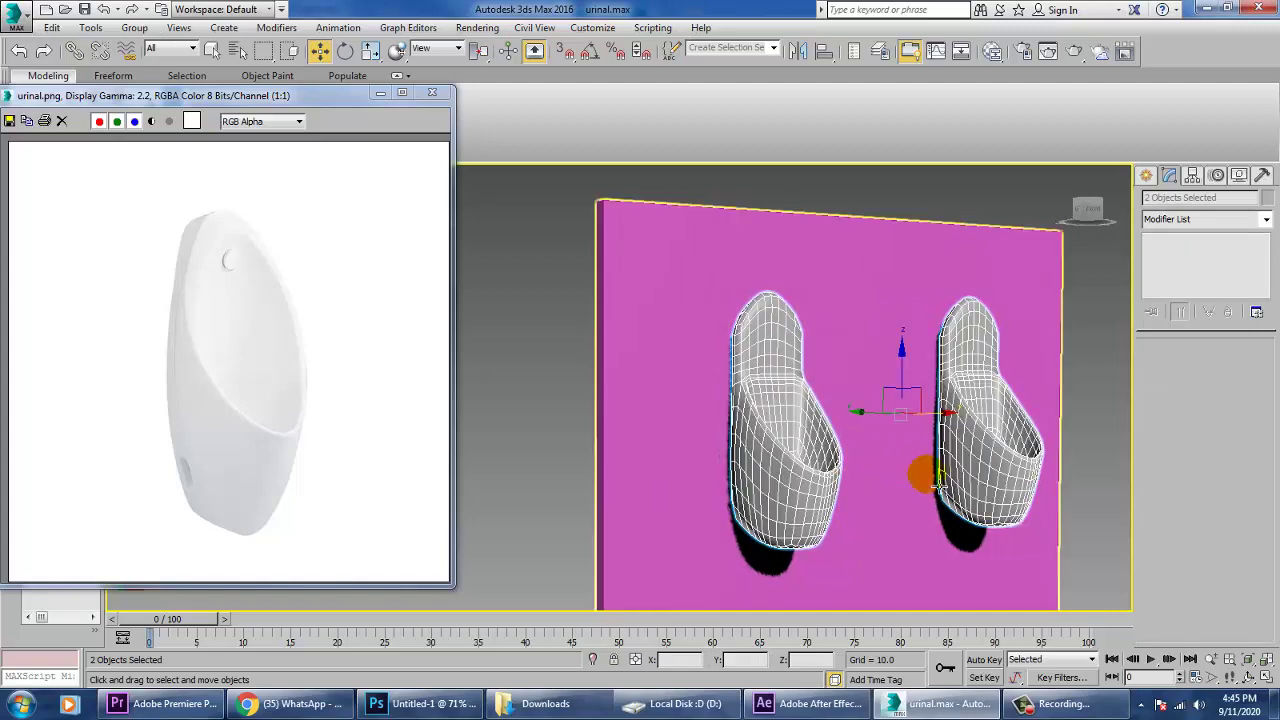
Clear the joint selection and select only the copied urinal
scroll(918, 468, "up", 3)
scroll(903, 490, "down", 5)
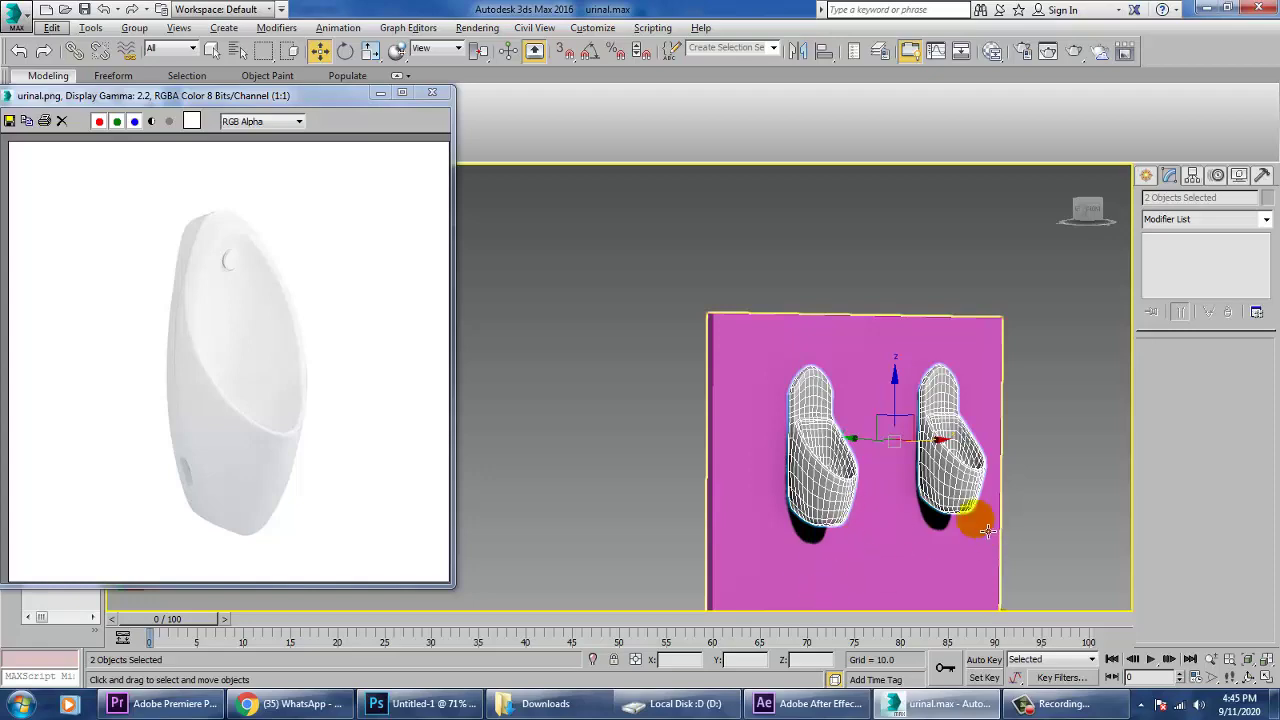
middle_click_drag(974, 514, 929, 534, "alt")
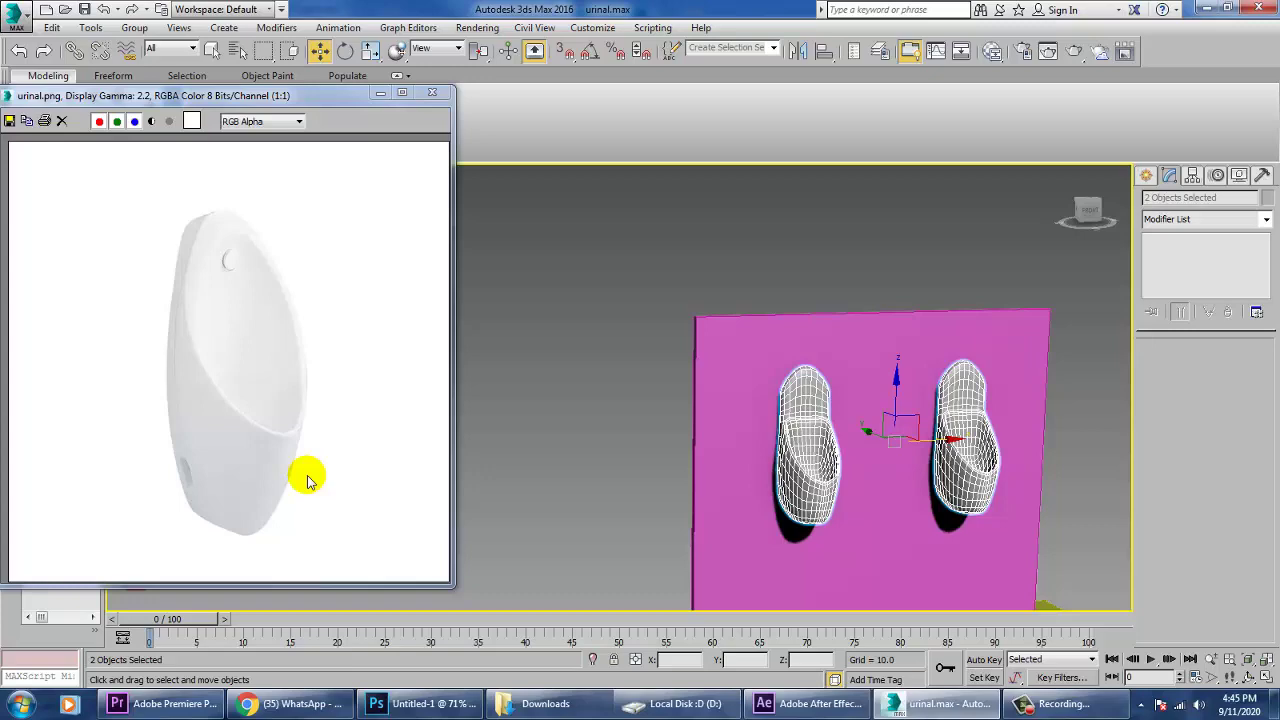
middle_click_drag(873, 419, 600, 288, "alt")
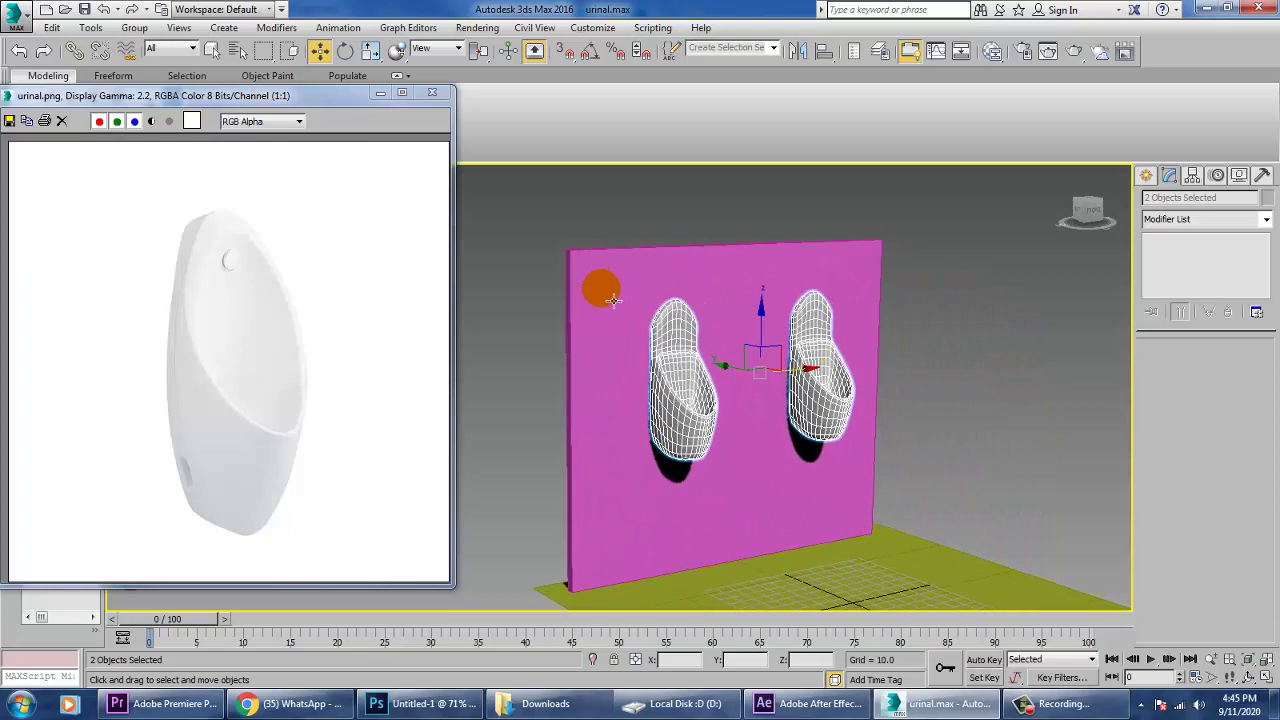
left_click(908, 352)
left_click(820, 380)
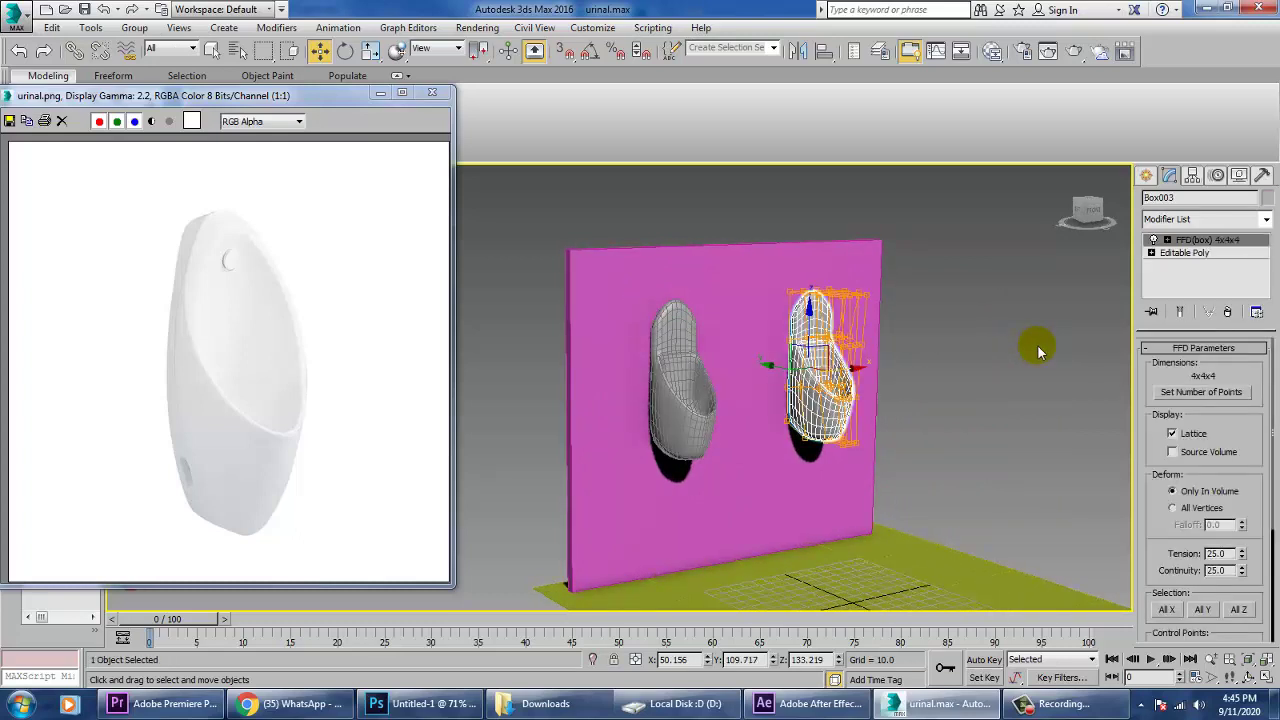
Move the two middle FFD control points at the top of the original urinal's bowl about 3.56 along Y toward the wall
left_click(668, 397)
scroll(668, 397, "up", 5)
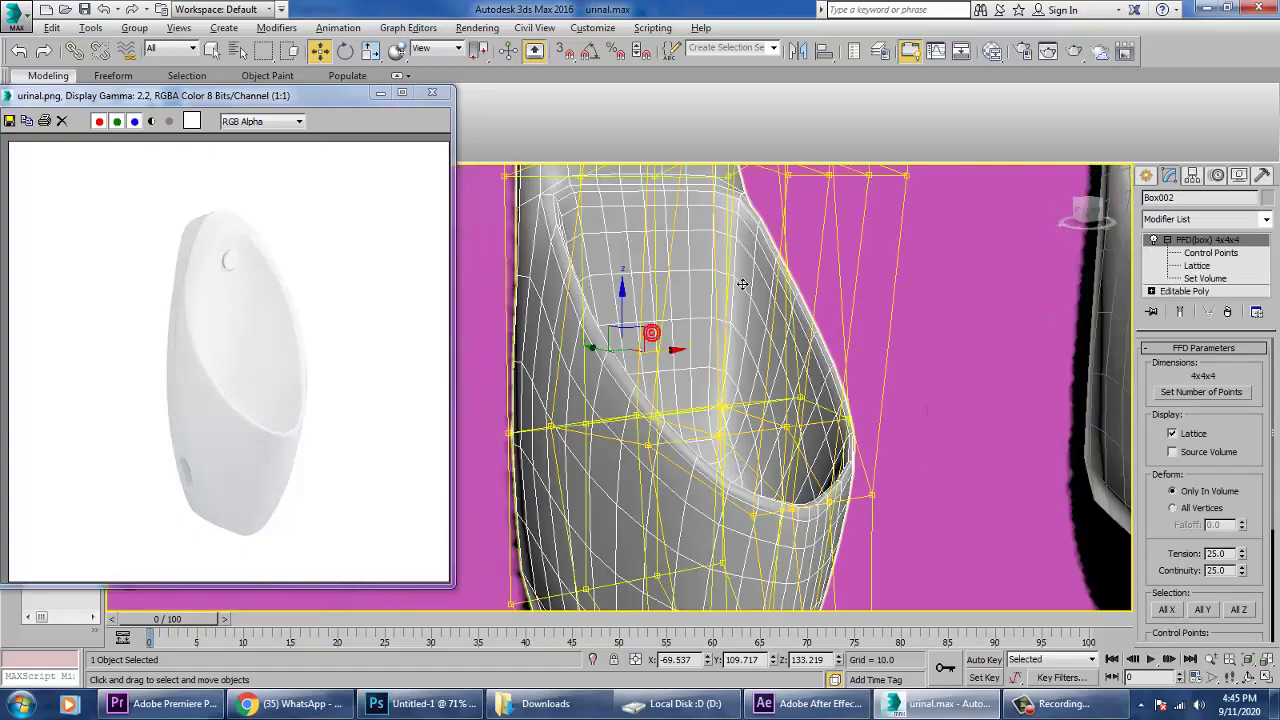
left_click(700, 333)
middle_click_drag(701, 333, 820, 387, "alt")
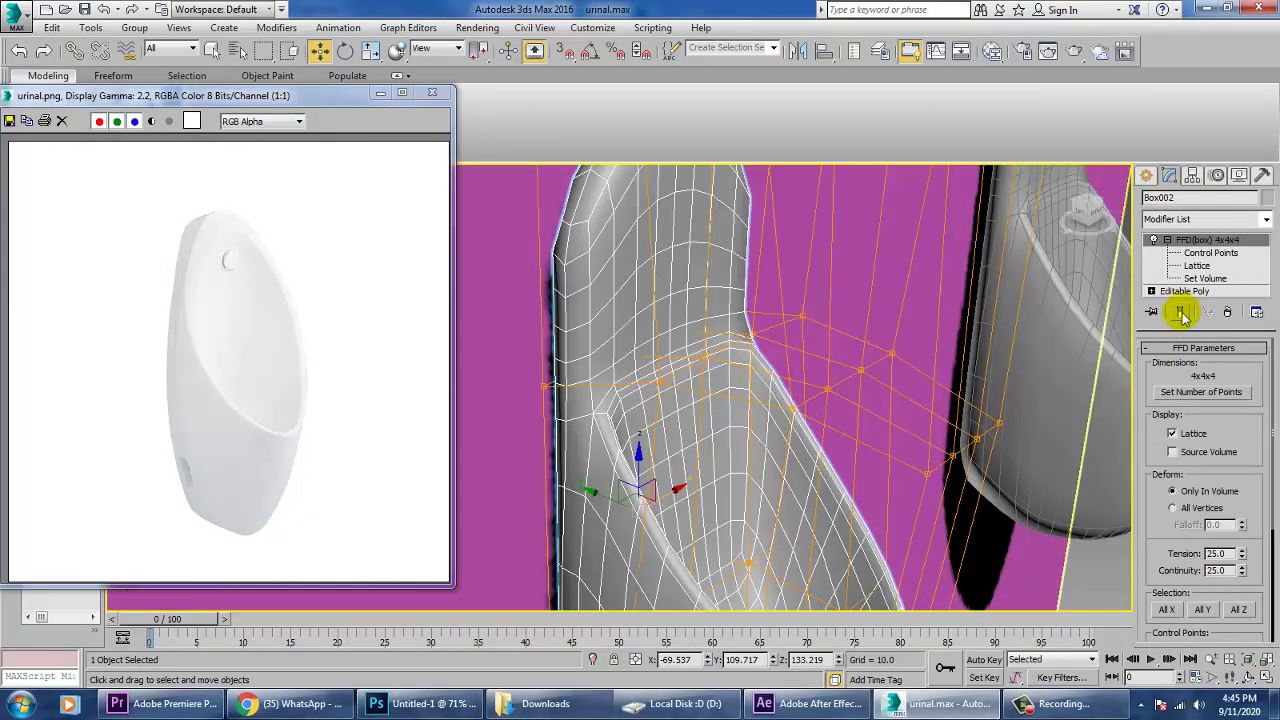
left_click(1211, 253)
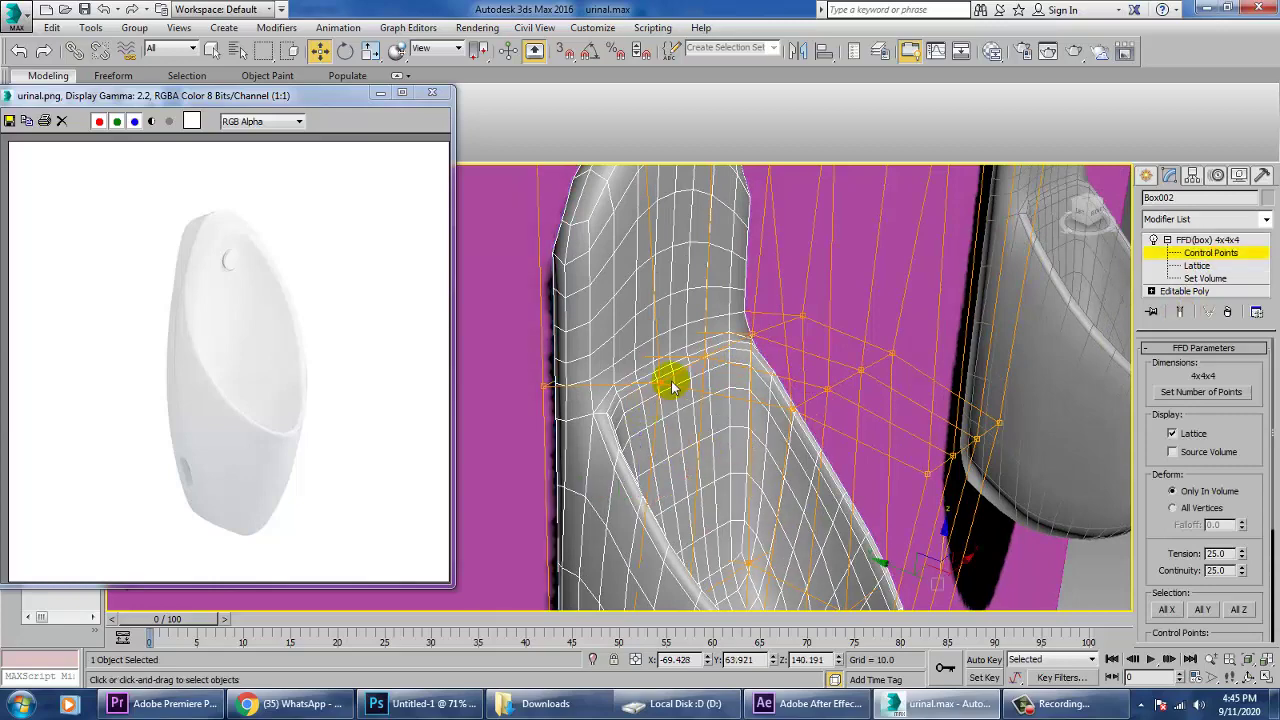
left_click(722, 370)
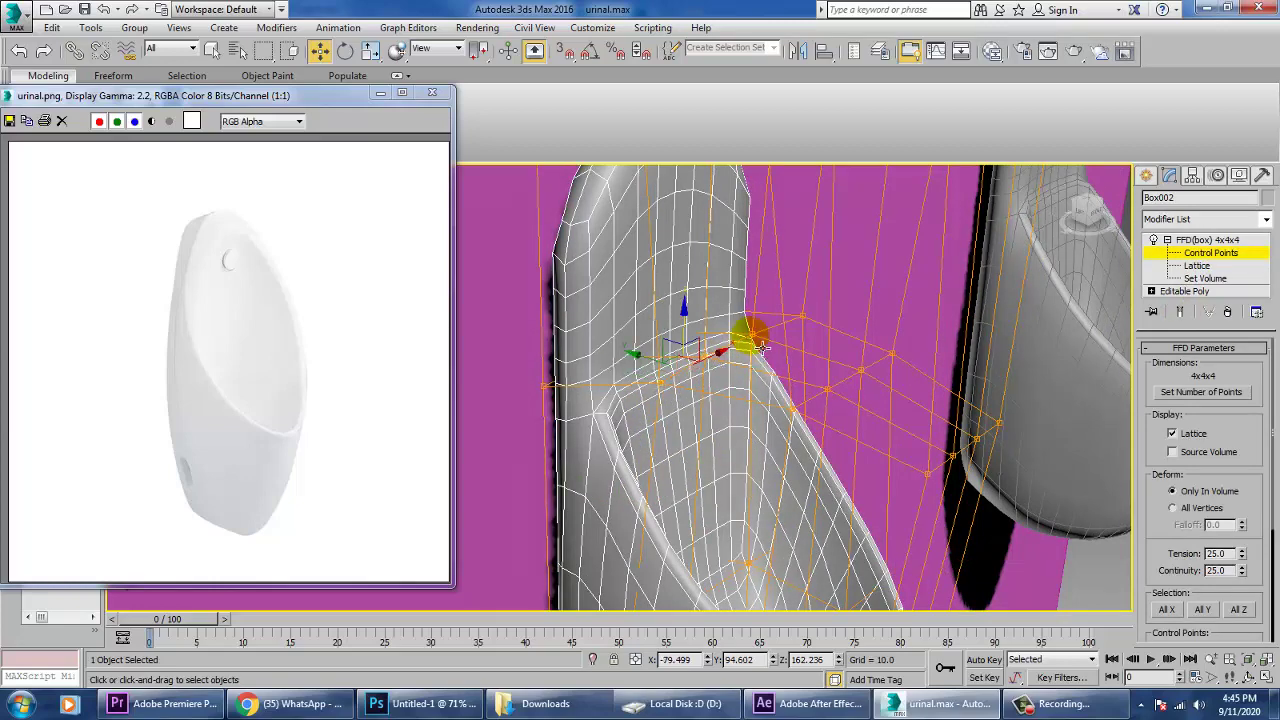
left_click(755, 338, "ctrl")
middle_click_drag(729, 397, 724, 412, "alt")
left_click_drag(690, 355, 668, 346)
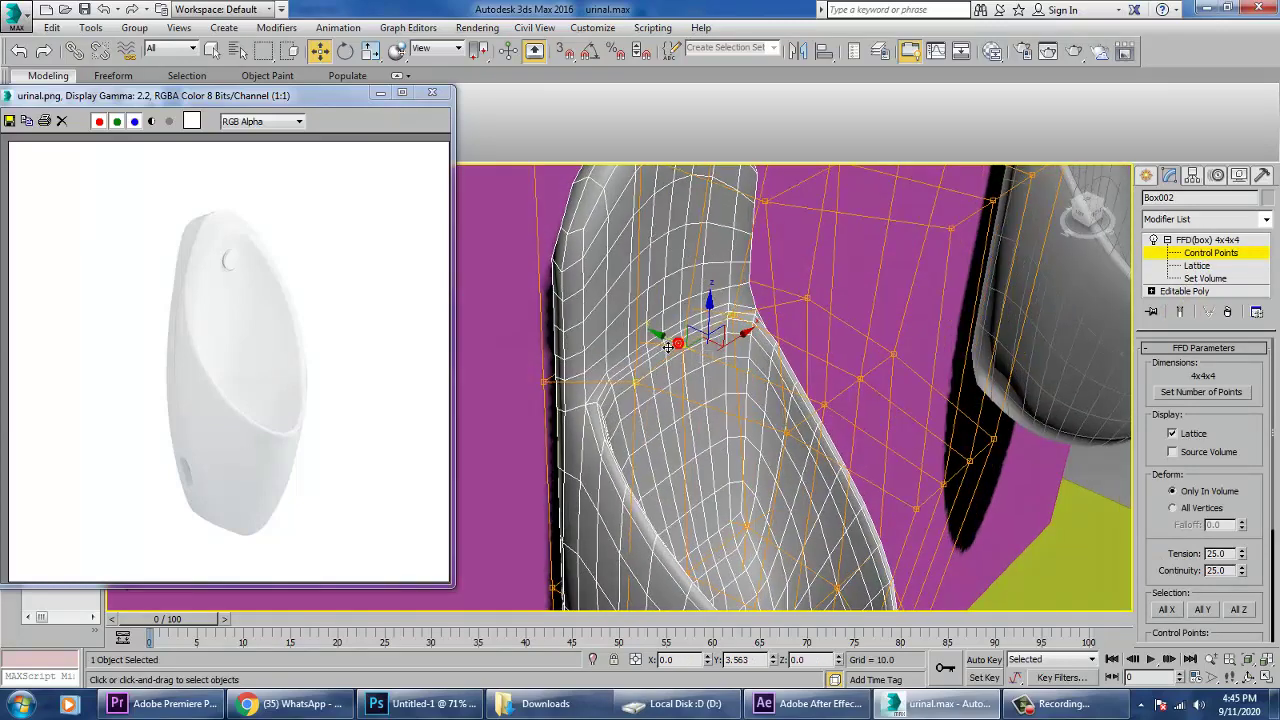
Move the middle FFD control points lower inside the bowl back to Y 96.71 and leave control-point editing
middle_click_drag(668, 346, 745, 516, "alt")
left_click(680, 552)
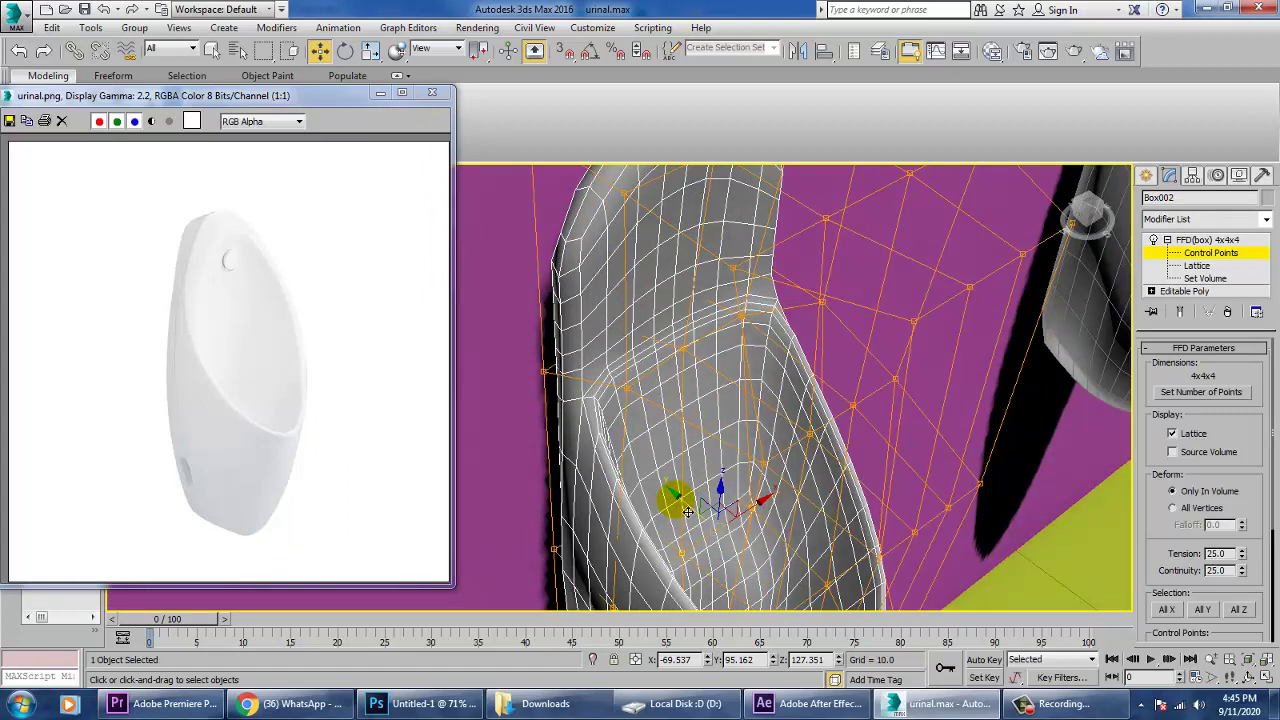
middle_click_drag(688, 511, 679, 508, "alt")
left_click_drag(680, 508, 679, 507)
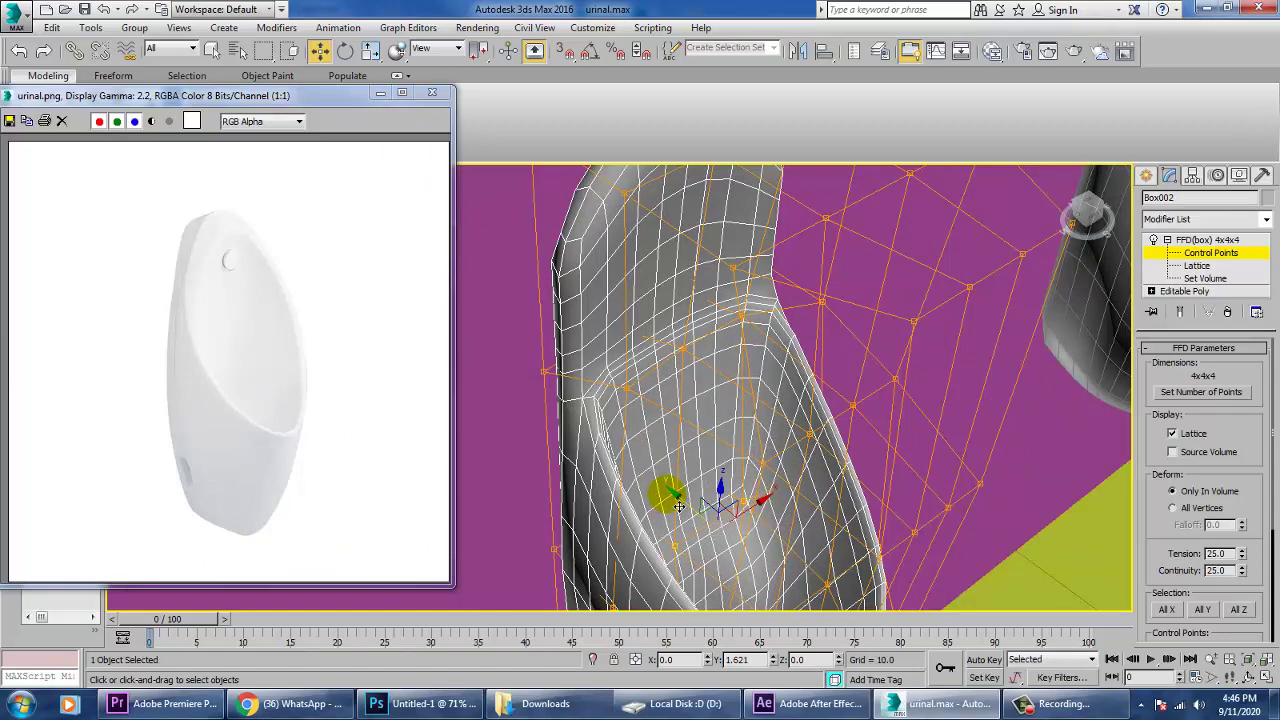
scroll(679, 508, "down", 6)
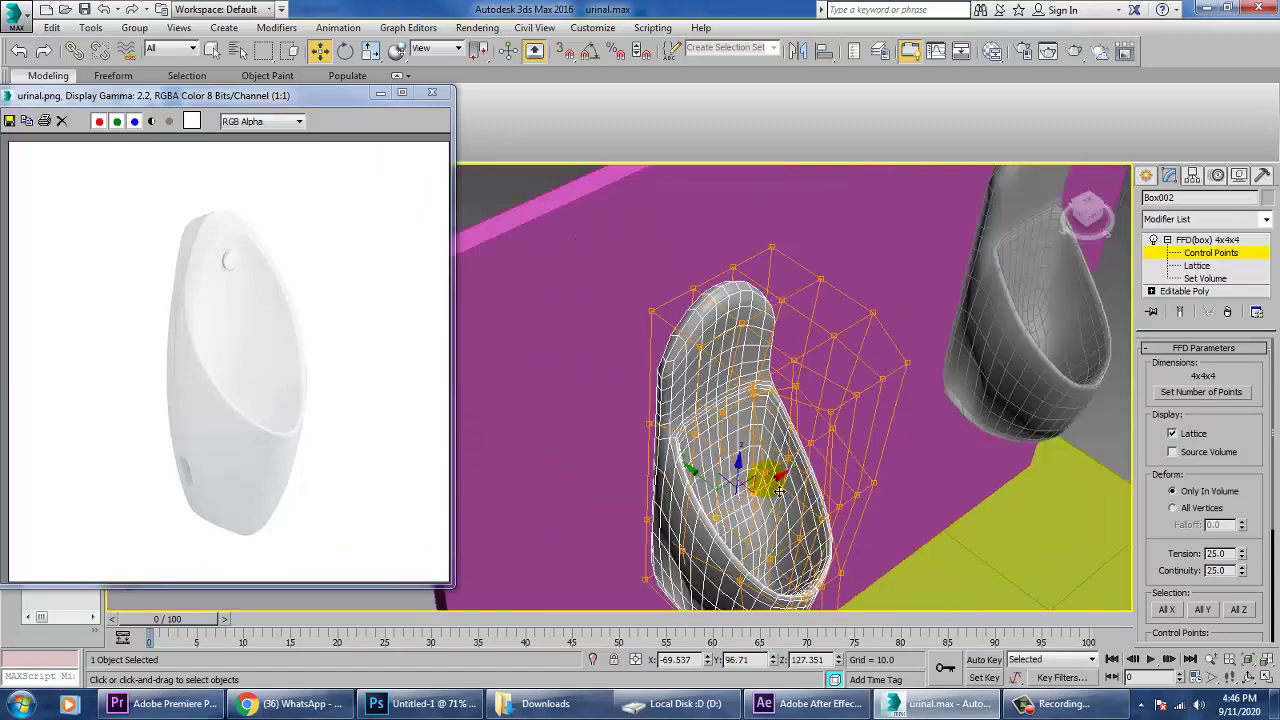
mouse_move(785, 417)
middle_mouse_down("alt")
mouse_move(826, 474)
mouse_move(723, 460)
mouse_move(775, 425)
mouse_move(799, 435)
middle_mouse_up("alt")
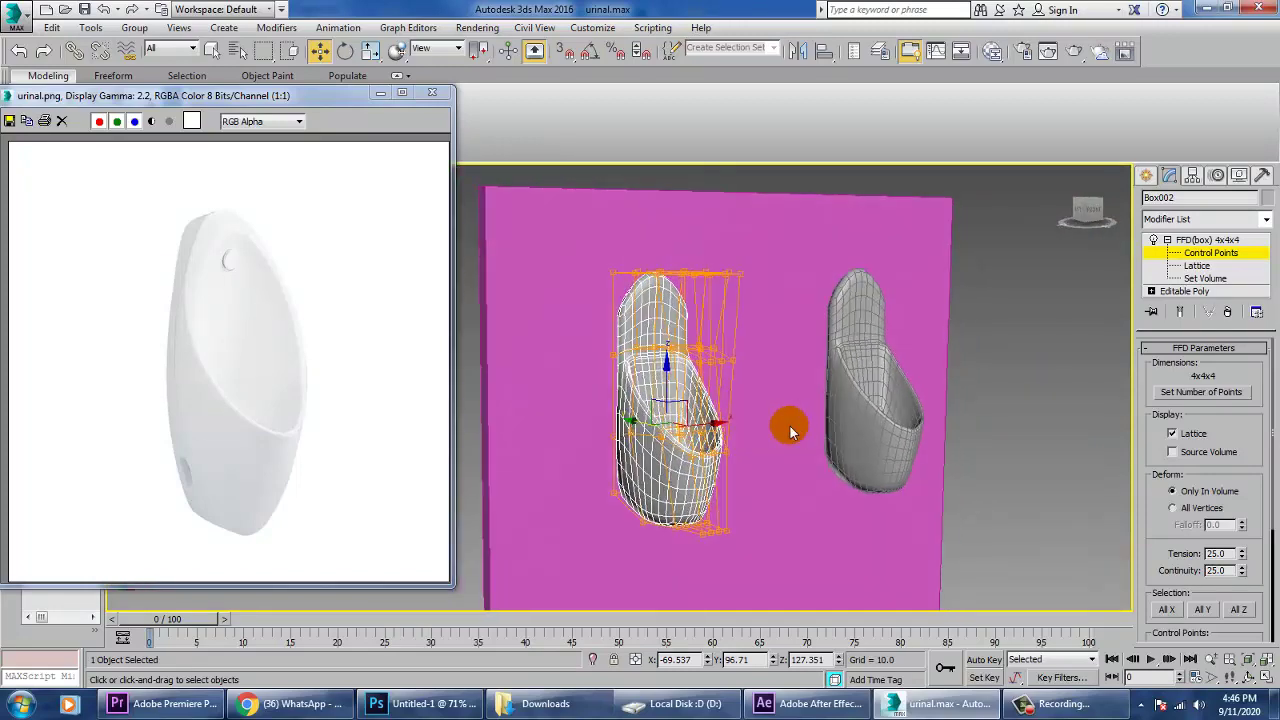
left_click(1221, 249)
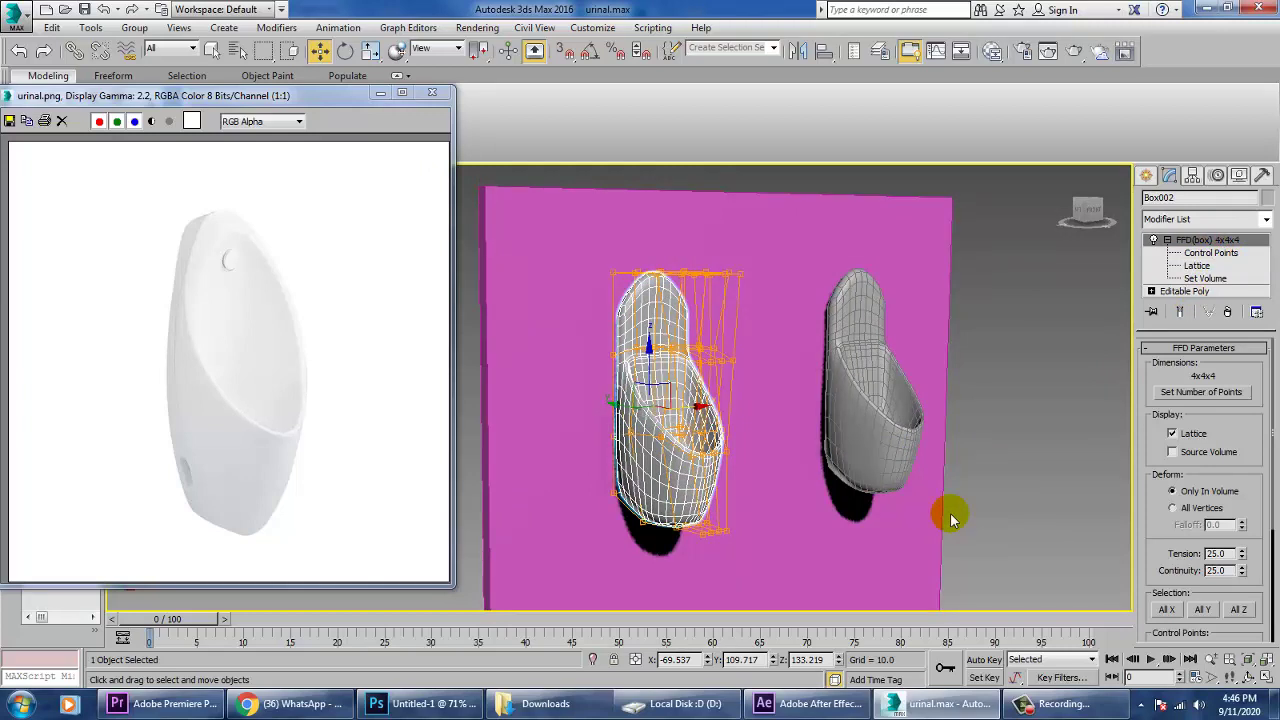